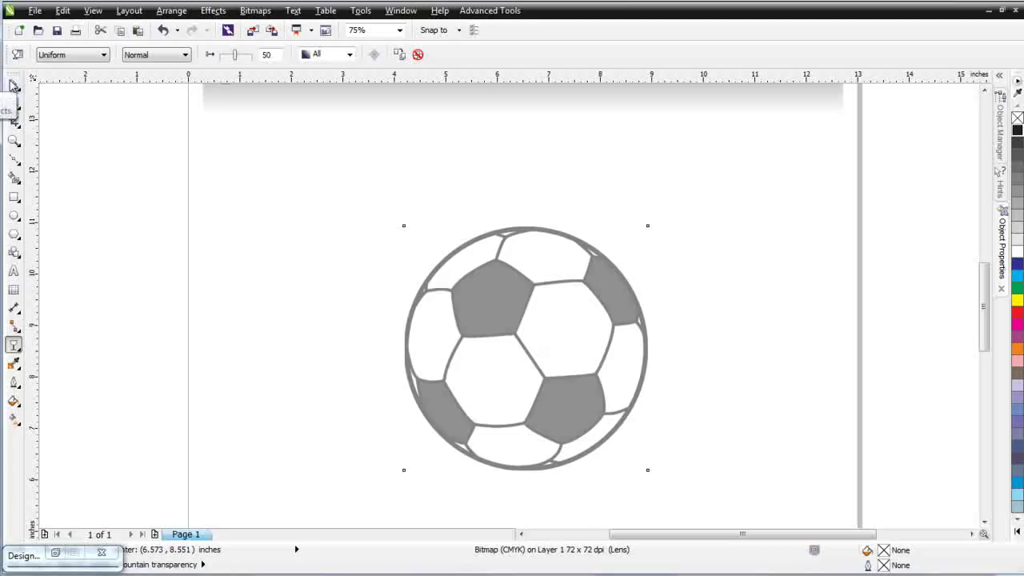
Step: Lock the soccer ball bitmap in place so it can serve as a tracing template
{"action": "left_click", "coordinate": [13, 85]}
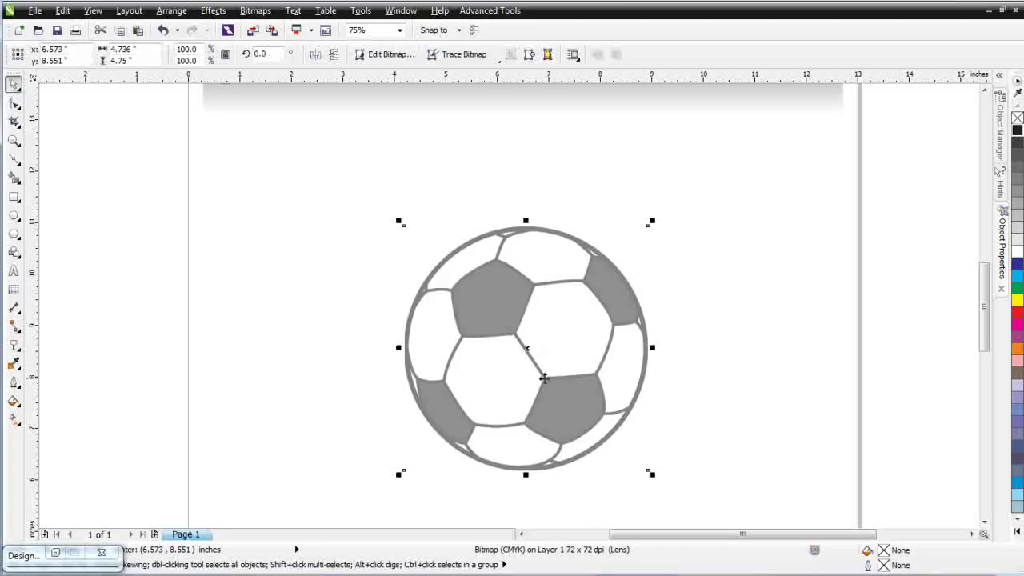
{"action": "right_click", "coordinate": [552, 309]}
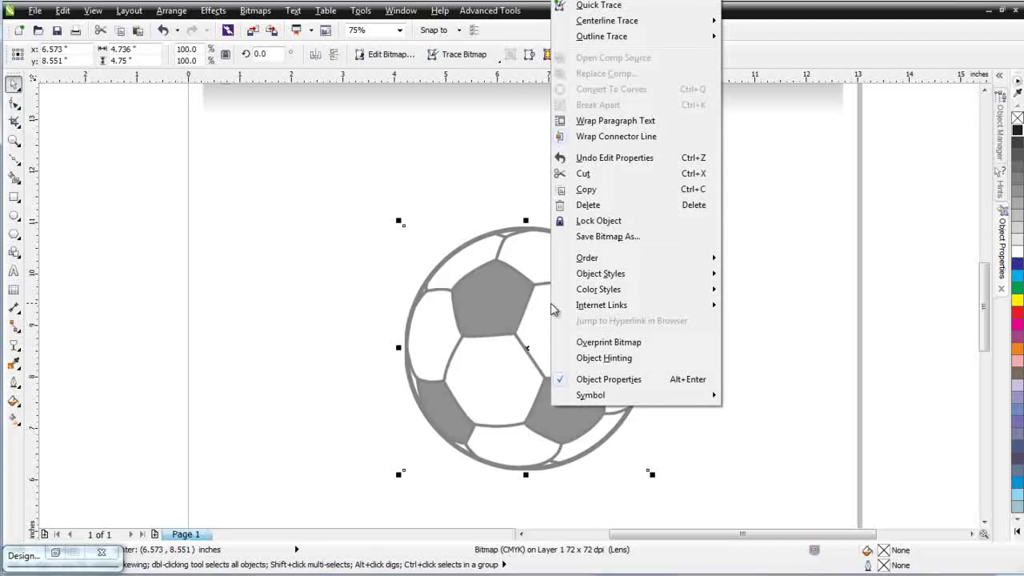
{"action": "left_click", "coordinate": [640, 222]}
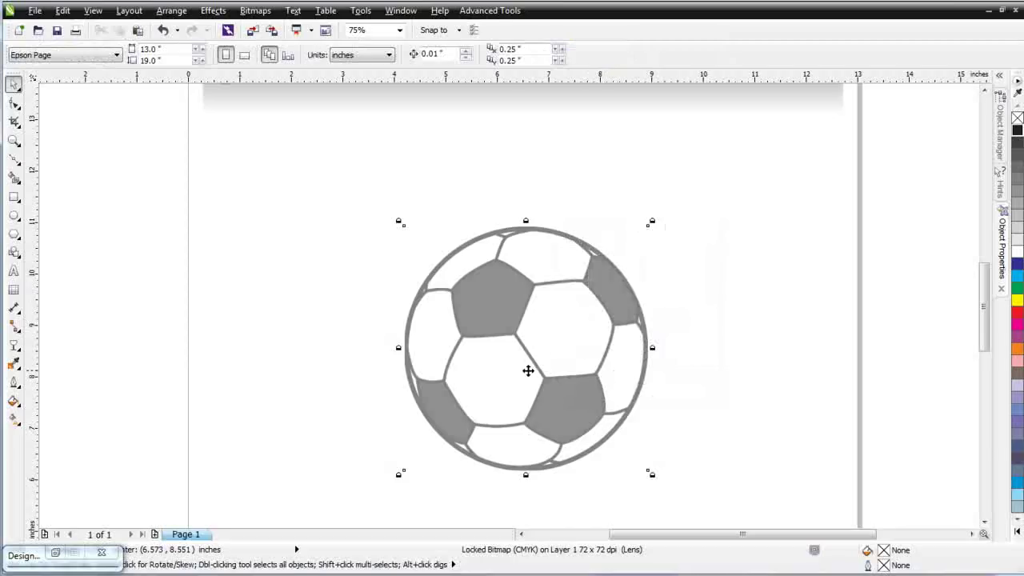
{"action": "left_click", "coordinate": [717, 316]}
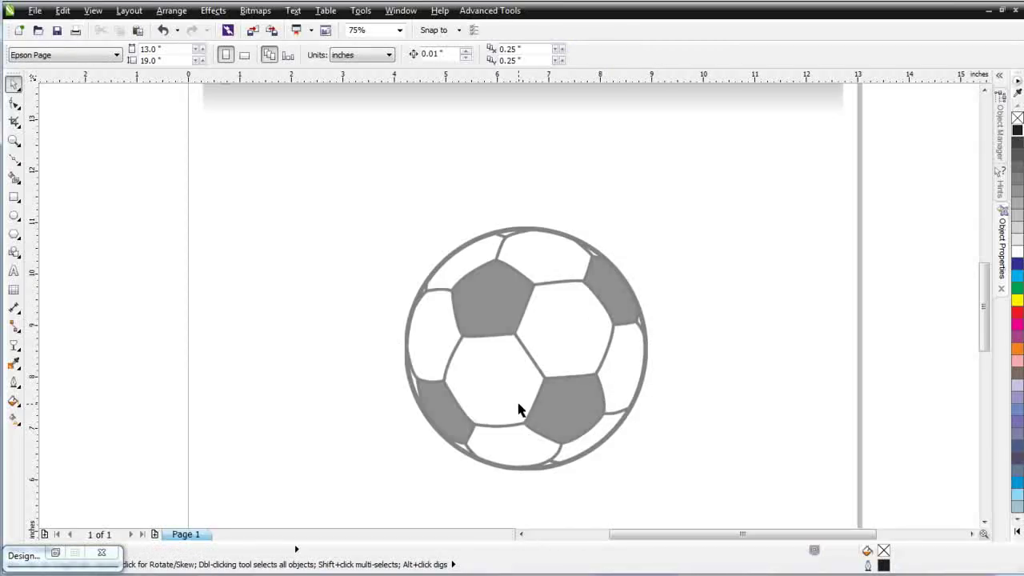
{"action": "left_click_drag", "start_coordinate": [720, 241], "coordinate": [646, 320]}
{"action": "left_click", "coordinate": [16, 161]}
{"action": "left_click", "coordinate": [421, 281]}
{"action": "left_click_drag", "start_coordinate": [505, 228], "coordinate": [524, 229]}
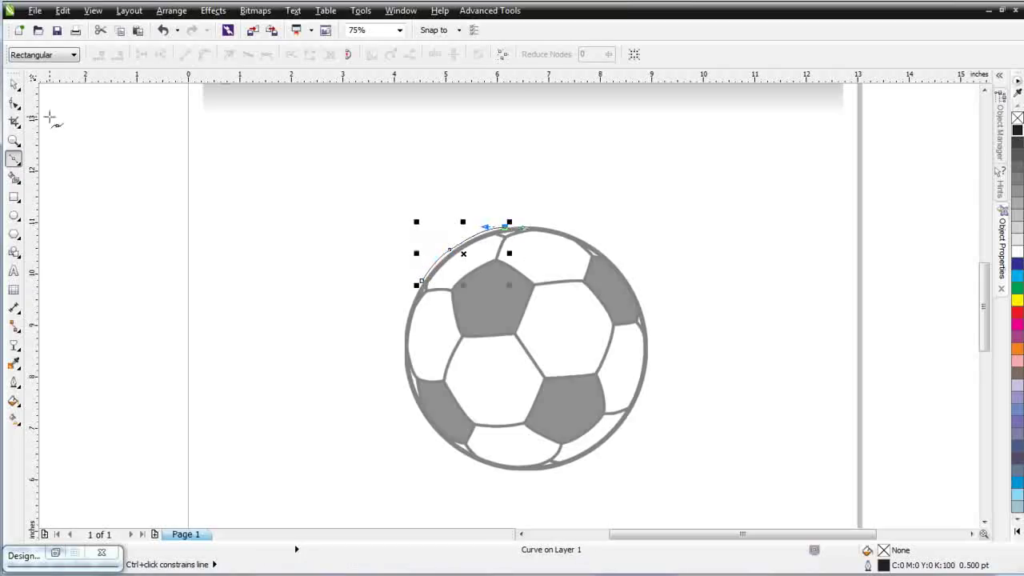
{"action": "left_click", "coordinate": [14, 84]}
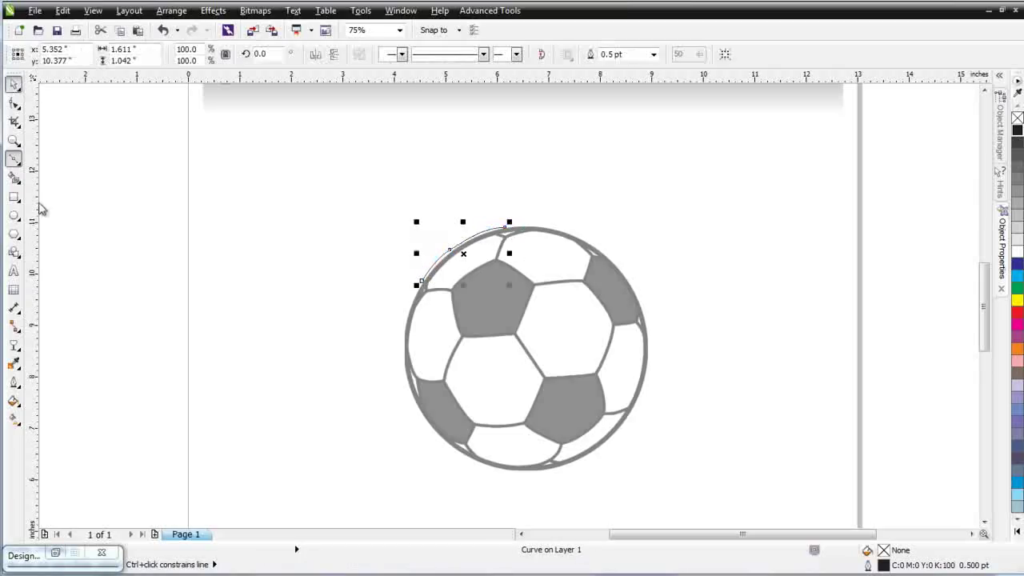
{"action": "left_click", "coordinate": [140, 296]}
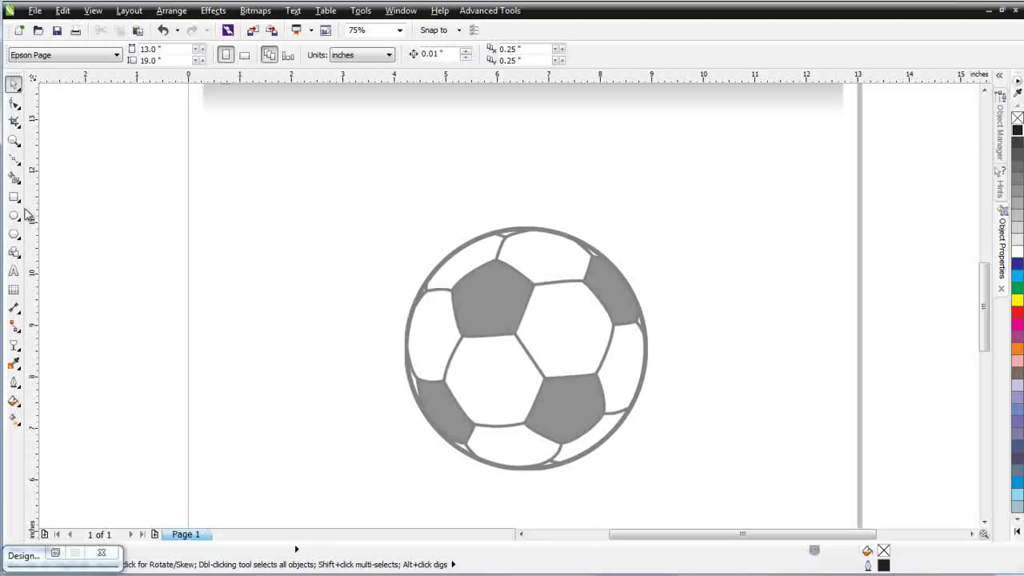
Step: Draw a five-sided polygon about 1.48 by 1.41 inches beside the ball's upper-left edge
{"action": "left_click", "coordinate": [18, 235]}
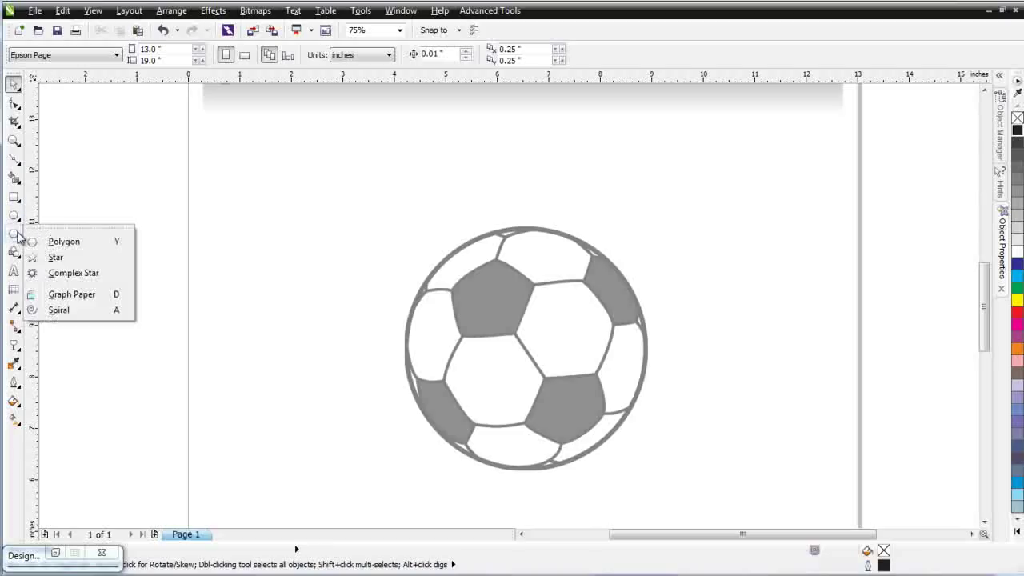
{"action": "left_click", "coordinate": [68, 240]}
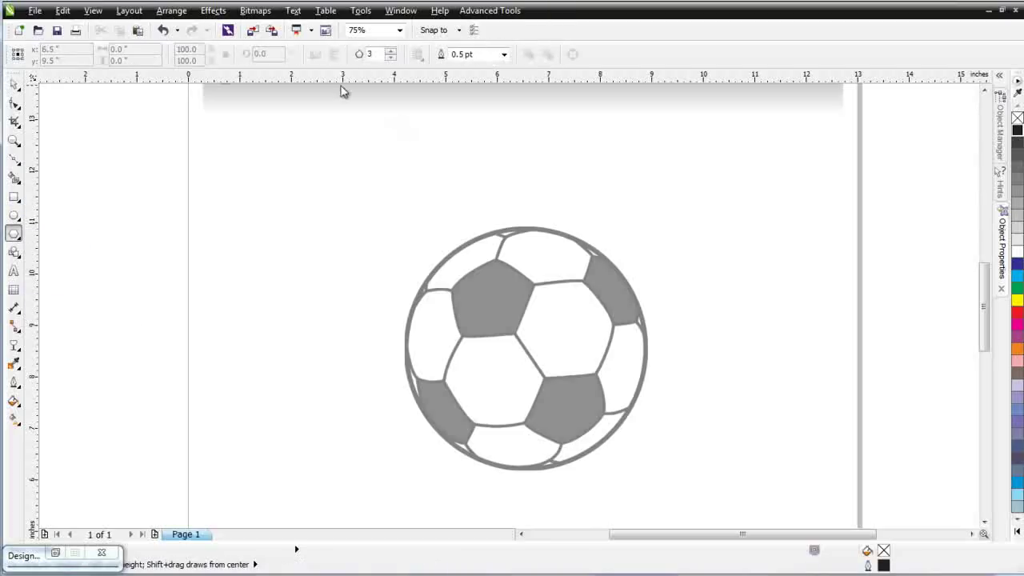
{"action": "left_click", "coordinate": [373, 55]}
{"action": "left_click_drag", "start_coordinate": [394, 254], "coordinate": [435, 292]}
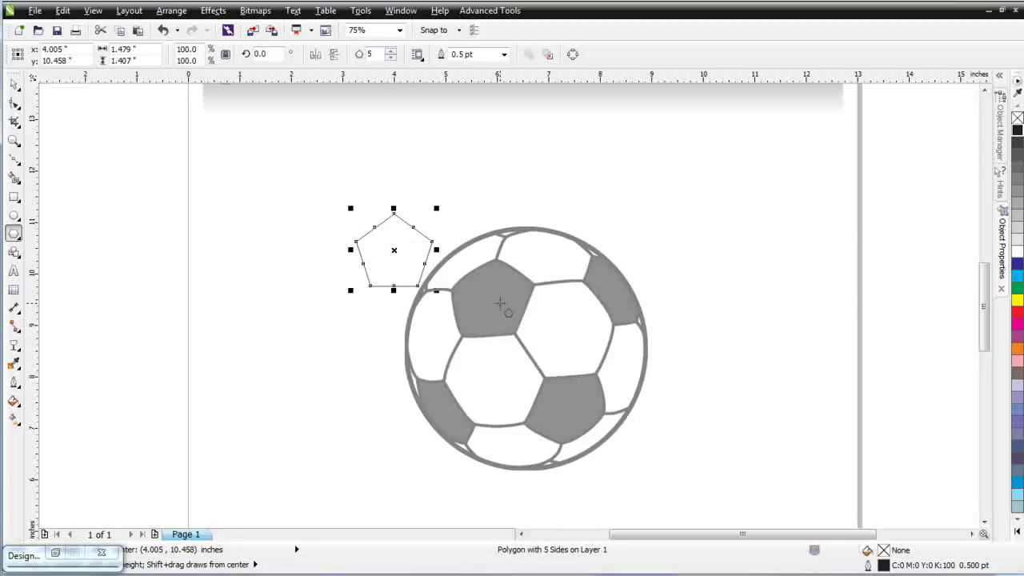
Step: Place a copy of the pentagon over the ball's upper-left dark patch and convert the copy to curves
{"action": "left_click", "coordinate": [13, 83]}
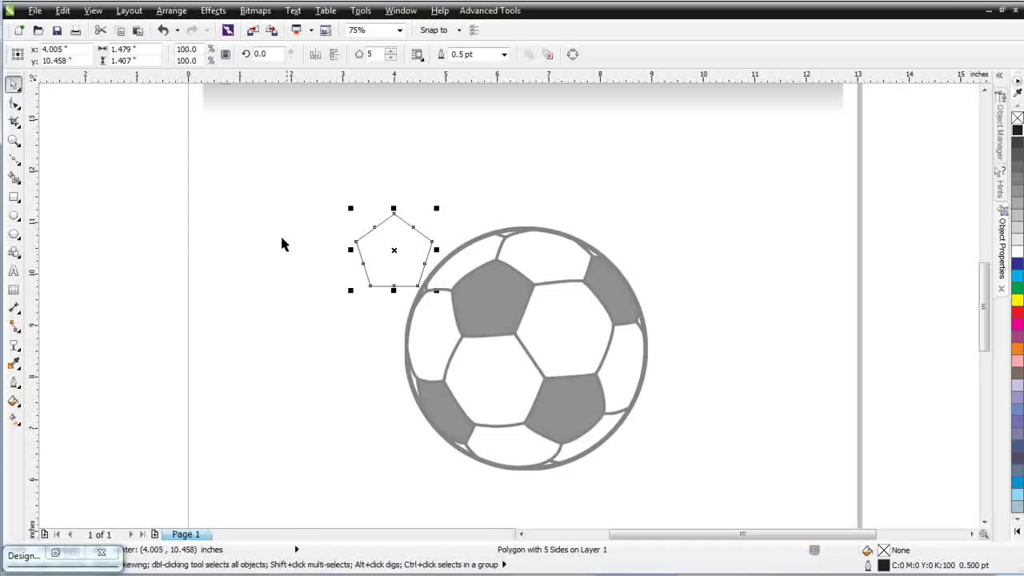
{"action": "left_click_drag", "start_coordinate": [391, 250], "coordinate": [495, 297]}
{"action": "scroll", "coordinate": [494, 298], "scroll_direction": "up", "scroll_amount": 4}
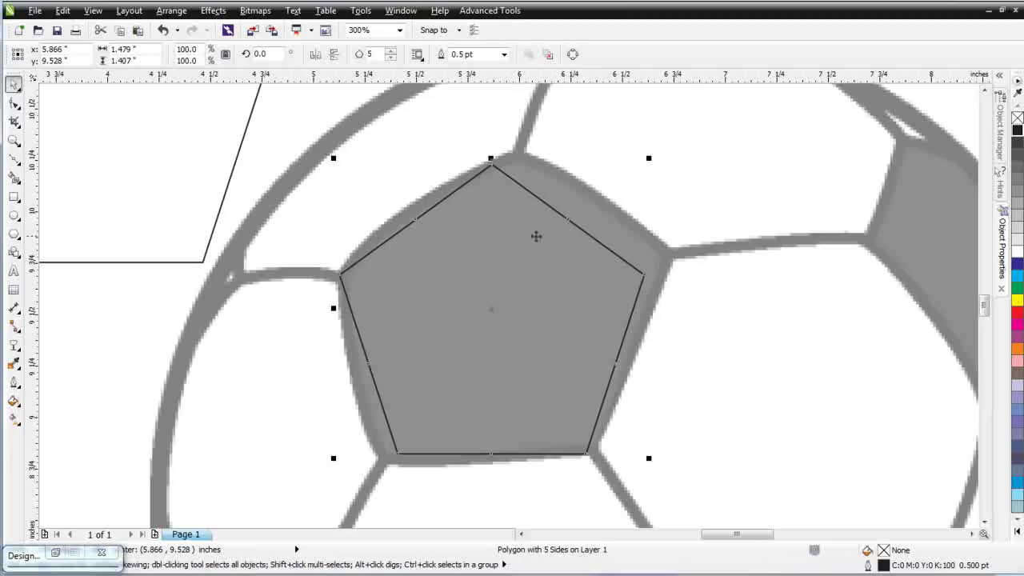
{"action": "left_click", "coordinate": [573, 53]}
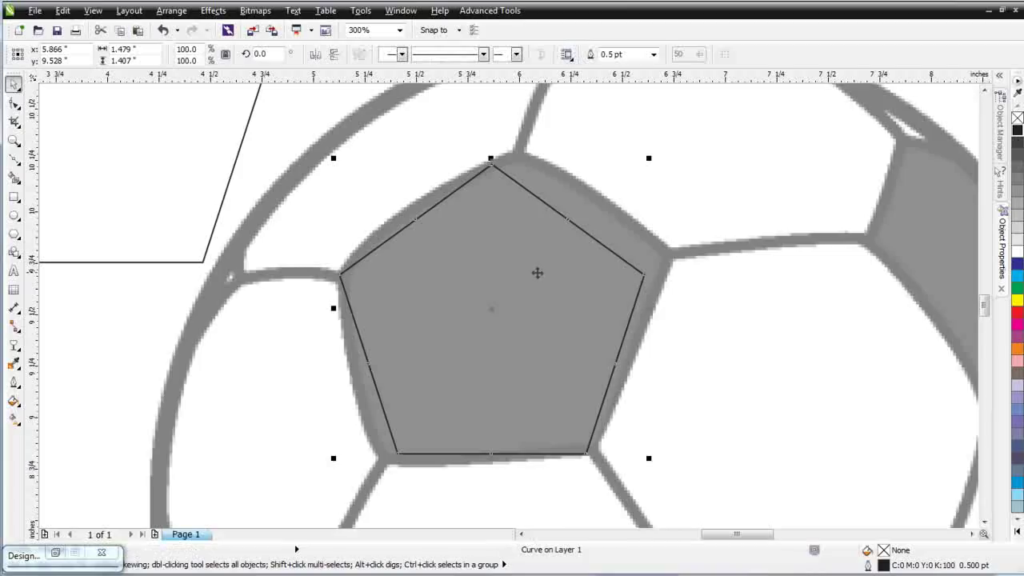
Step: Shift the pentagon curve slightly left to match the patch's lower-left corner, then skew its upper part to the right
{"action": "left_click_drag", "start_coordinate": [536, 270], "coordinate": [525, 269]}
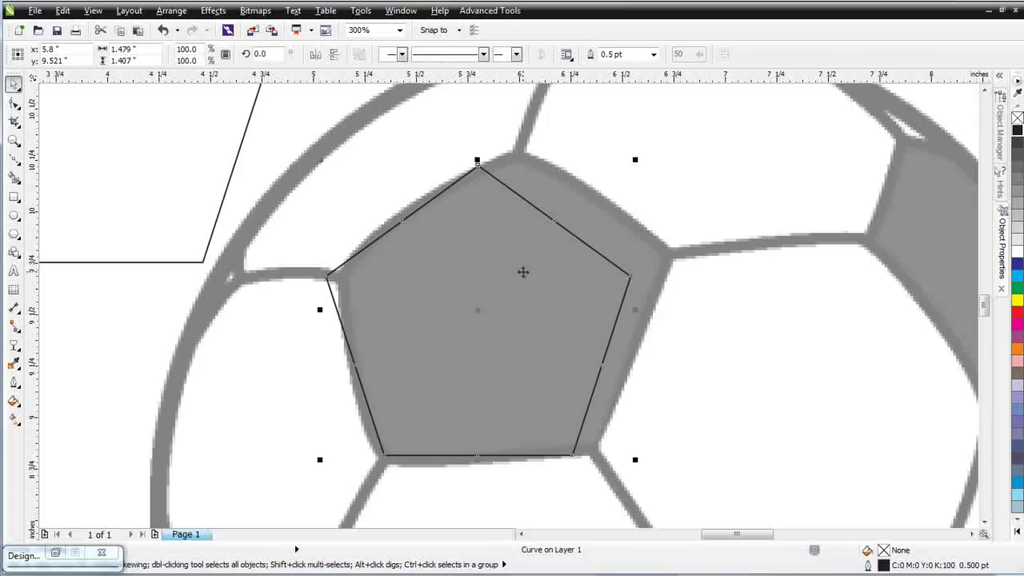
{"action": "left_click", "coordinate": [525, 271]}
{"action": "left_click_drag", "start_coordinate": [479, 163], "coordinate": [504, 160]}
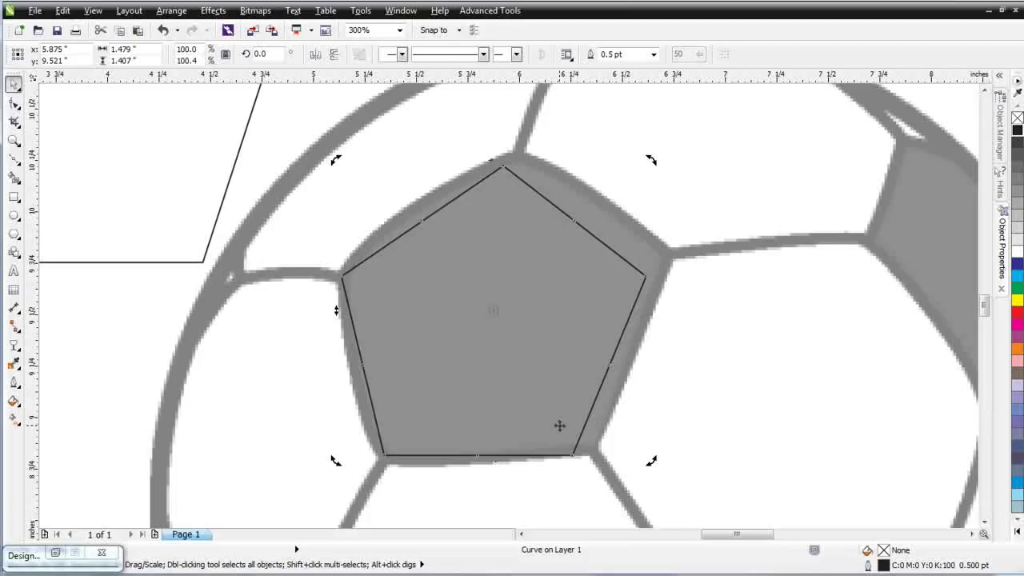
Step: Reduce the pentagon curve's nodes to only its five corner nodes
{"action": "left_click", "coordinate": [14, 102]}
{"action": "left_click_drag", "start_coordinate": [249, 134], "coordinate": [735, 472]}
{"action": "left_click", "coordinate": [608, 53]}
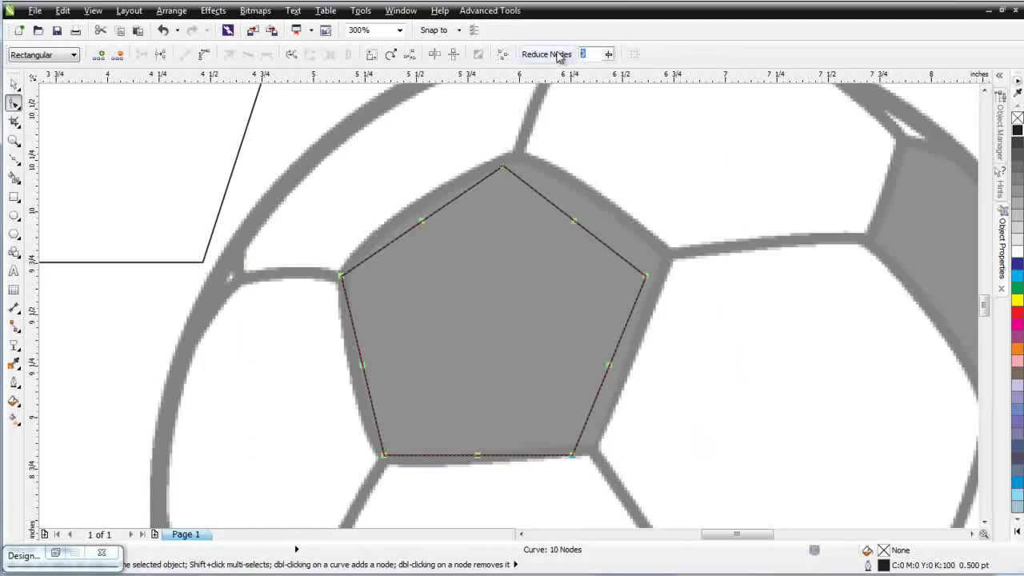
{"action": "left_click_drag", "start_coordinate": [612, 68], "coordinate": [622, 76]}
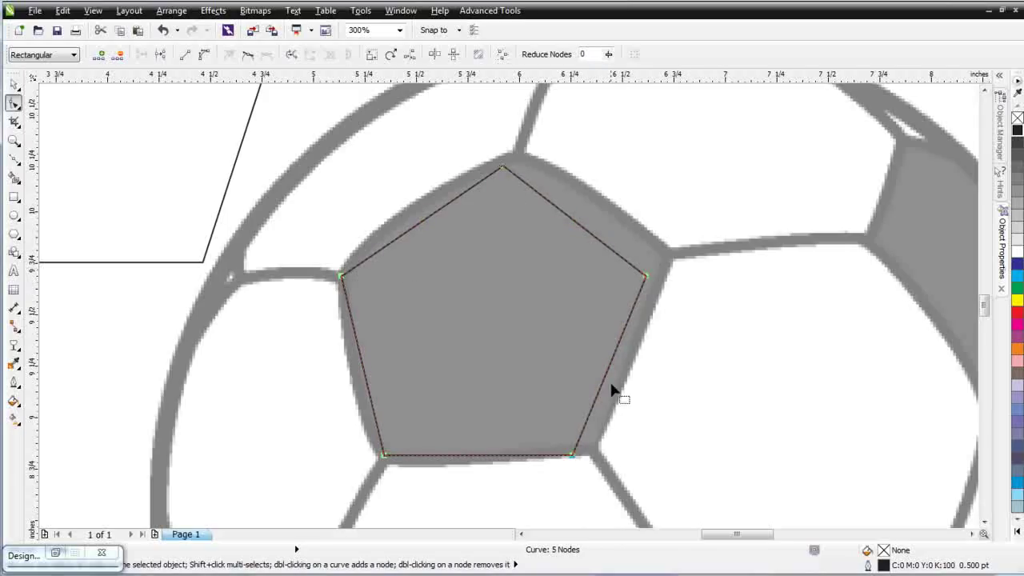
Step: Move the pentagon's top, right and lower-right nodes onto the matching corners of the dark patch
{"action": "left_click", "coordinate": [517, 171]}
{"action": "left_click_drag", "start_coordinate": [504, 171], "coordinate": [517, 154]}
{"action": "left_click_drag", "start_coordinate": [649, 282], "coordinate": [672, 258]}
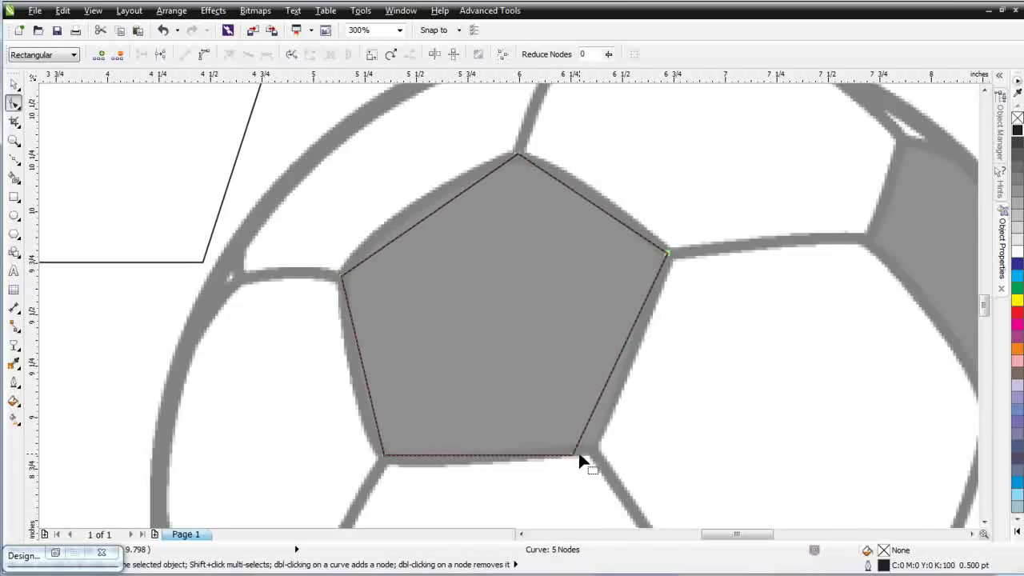
{"action": "left_click_drag", "start_coordinate": [573, 456], "coordinate": [592, 451]}
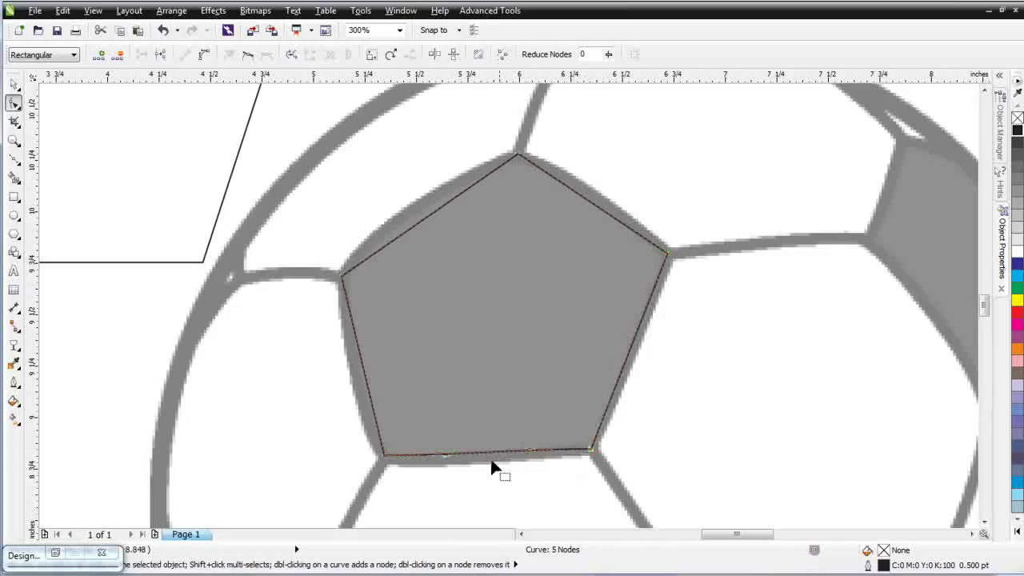
Step: Convert all the pentagon's straight sides to curve segments
{"action": "left_click_drag", "start_coordinate": [270, 126], "coordinate": [790, 491]}
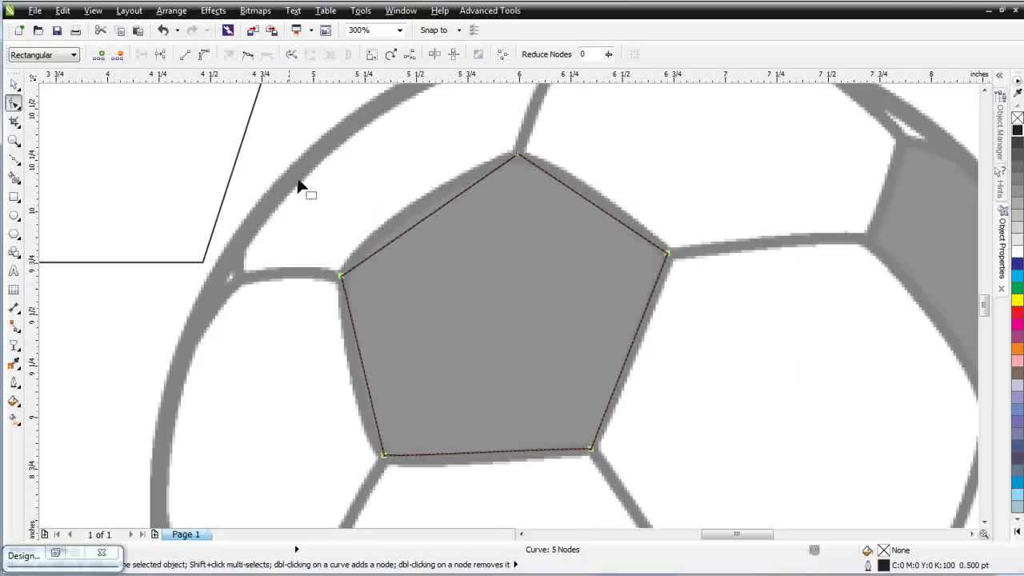
{"action": "left_click", "coordinate": [205, 54]}
{"action": "left_click", "coordinate": [488, 237]}
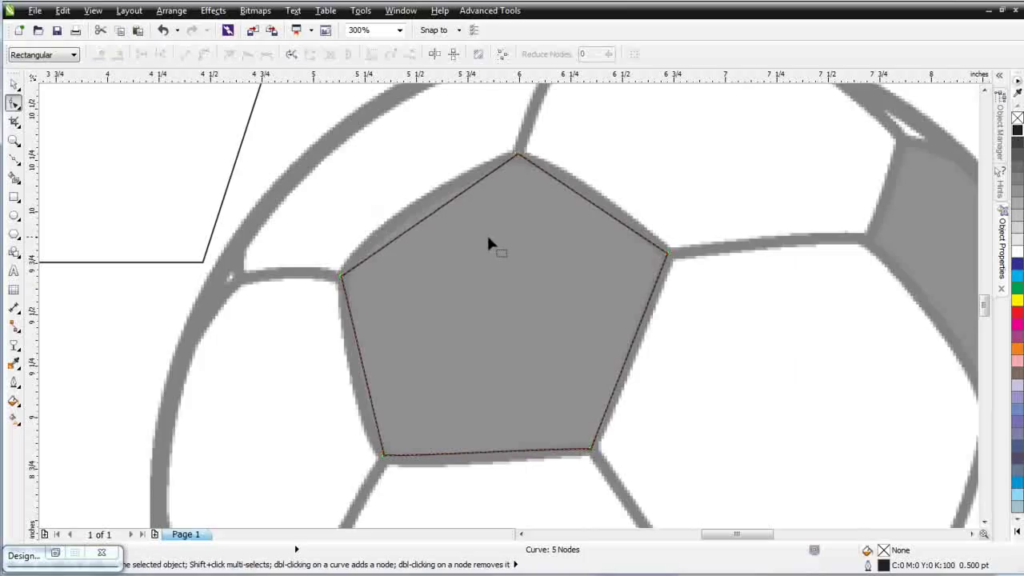
Step: Bend all five sides of the pentagon to follow the rounded edges of the dark patch
{"action": "left_click_drag", "start_coordinate": [421, 223], "coordinate": [404, 221]}
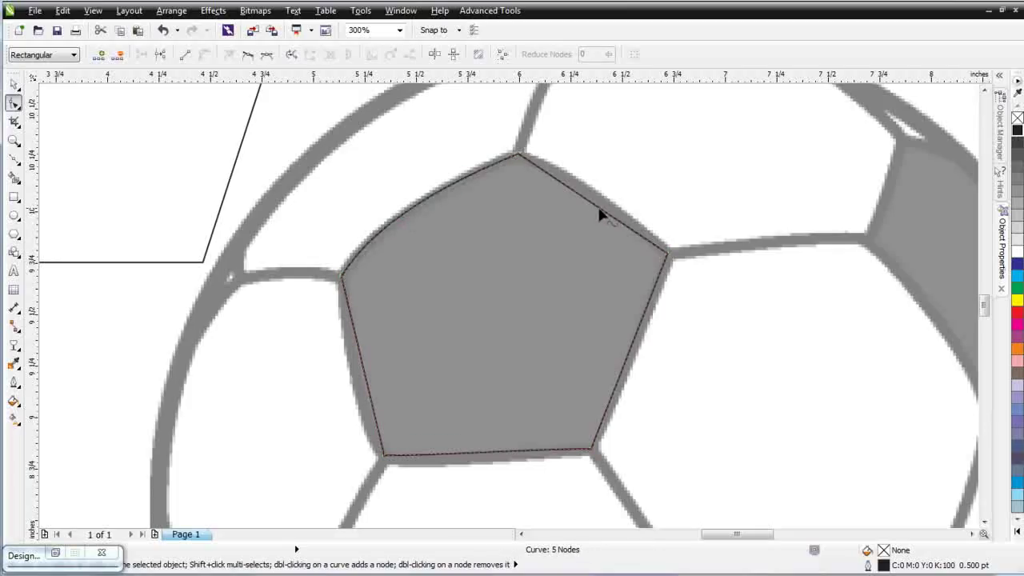
{"action": "left_click_drag", "start_coordinate": [592, 208], "coordinate": [602, 201]}
{"action": "left_click_drag", "start_coordinate": [631, 354], "coordinate": [639, 354]}
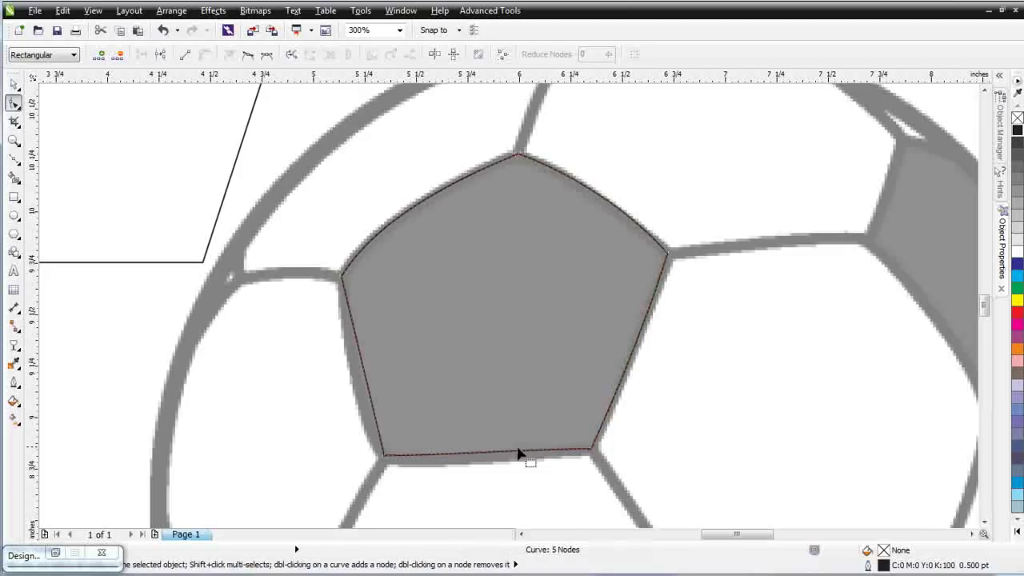
{"action": "left_click", "coordinate": [384, 457]}
{"action": "left_click_drag", "start_coordinate": [447, 458], "coordinate": [438, 471]}
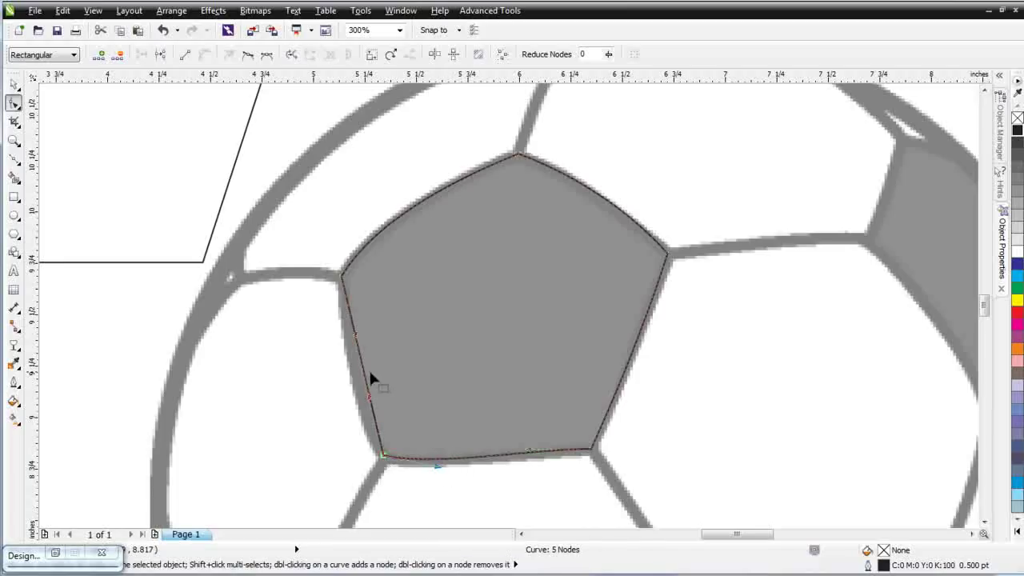
{"action": "left_click_drag", "start_coordinate": [364, 373], "coordinate": [352, 377]}
Step: Fine-tune the positions of the pentagon's five corner nodes so they sit on the outer corners of the patch
{"action": "scroll", "coordinate": [526, 173], "scroll_direction": "up", "scroll_amount": 2}
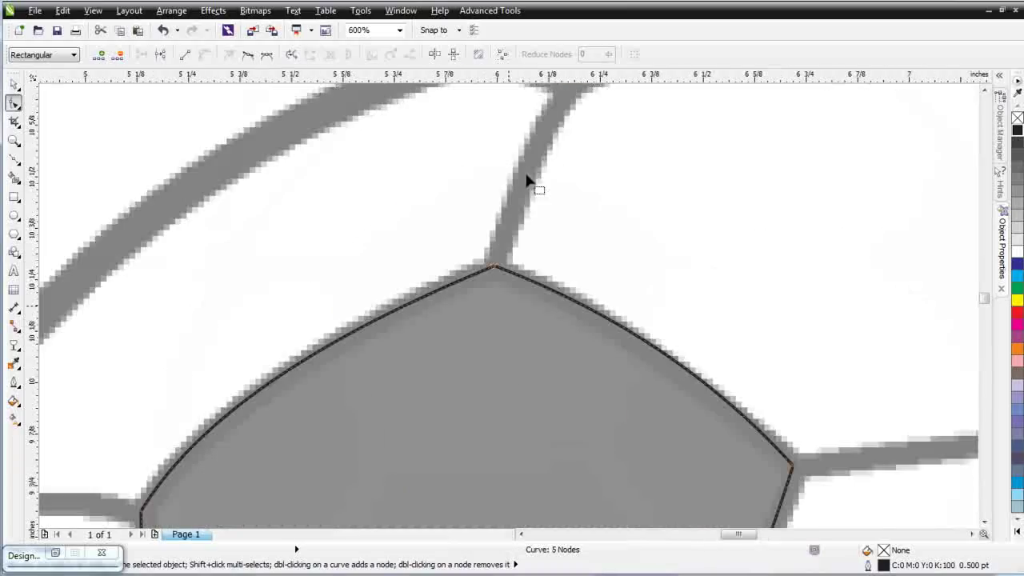
{"action": "left_click", "coordinate": [492, 265]}
{"action": "left_click_drag", "start_coordinate": [492, 265], "coordinate": [488, 258]}
{"action": "scroll", "coordinate": [648, 481], "scroll_direction": "down", "scroll_amount": 2}
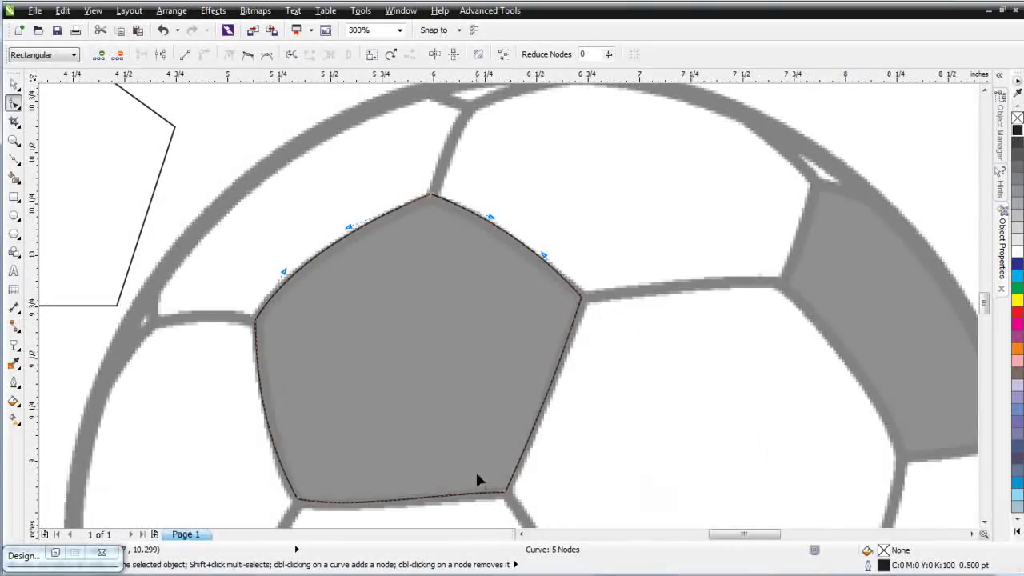
{"action": "left_click_drag", "start_coordinate": [506, 493], "coordinate": [507, 497]}
{"action": "left_click_drag", "start_coordinate": [297, 502], "coordinate": [295, 510]}
{"action": "left_click", "coordinate": [255, 319]}
{"action": "left_click_drag", "start_coordinate": [256, 319], "coordinate": [251, 316]}
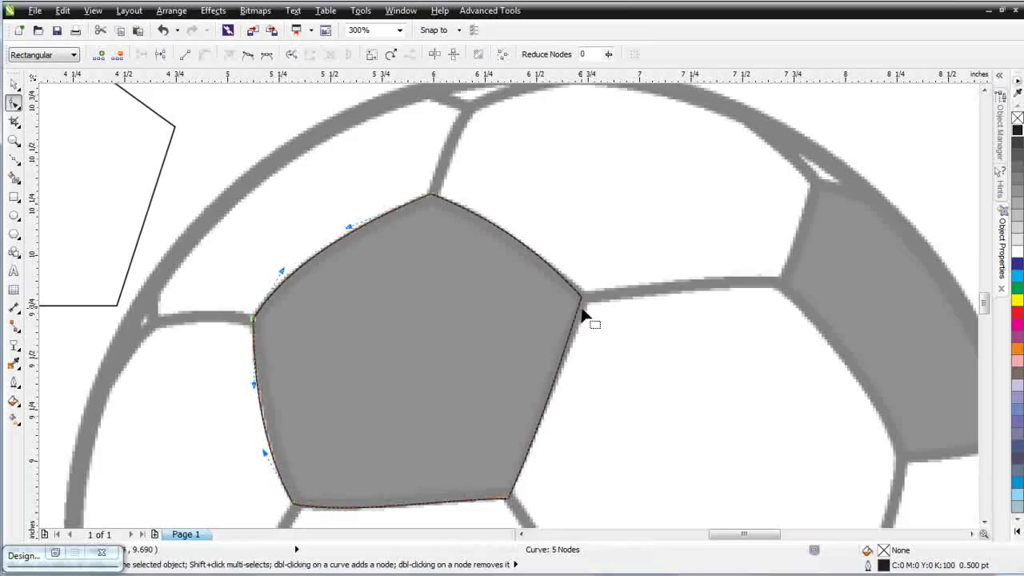
{"action": "left_click_drag", "start_coordinate": [582, 302], "coordinate": [590, 299]}
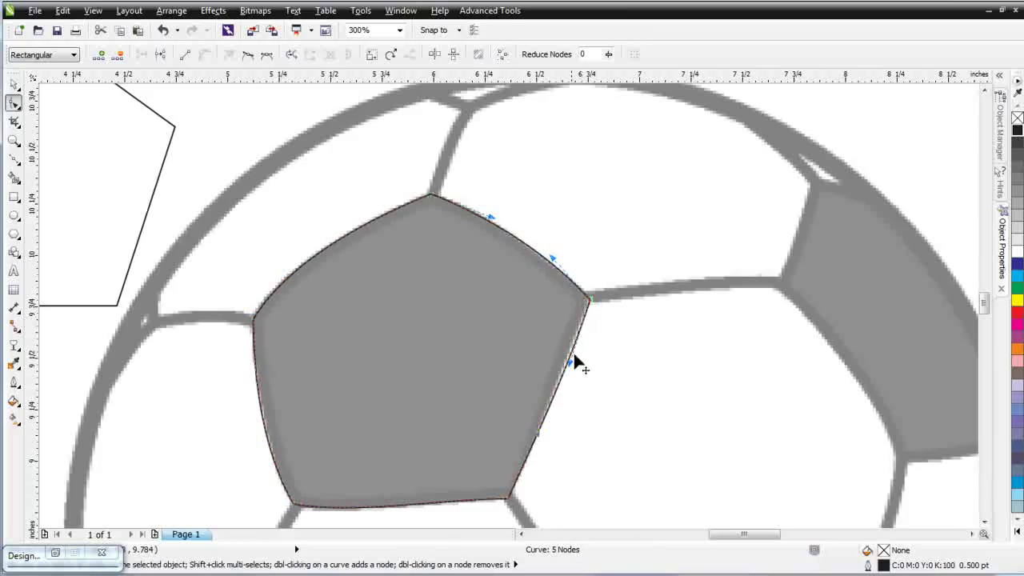
Step: Refine the curvature of the pentagon's right and left sides along the patch edges
{"action": "left_click_drag", "start_coordinate": [564, 378], "coordinate": [563, 377]}
{"action": "left_click", "coordinate": [549, 407]}
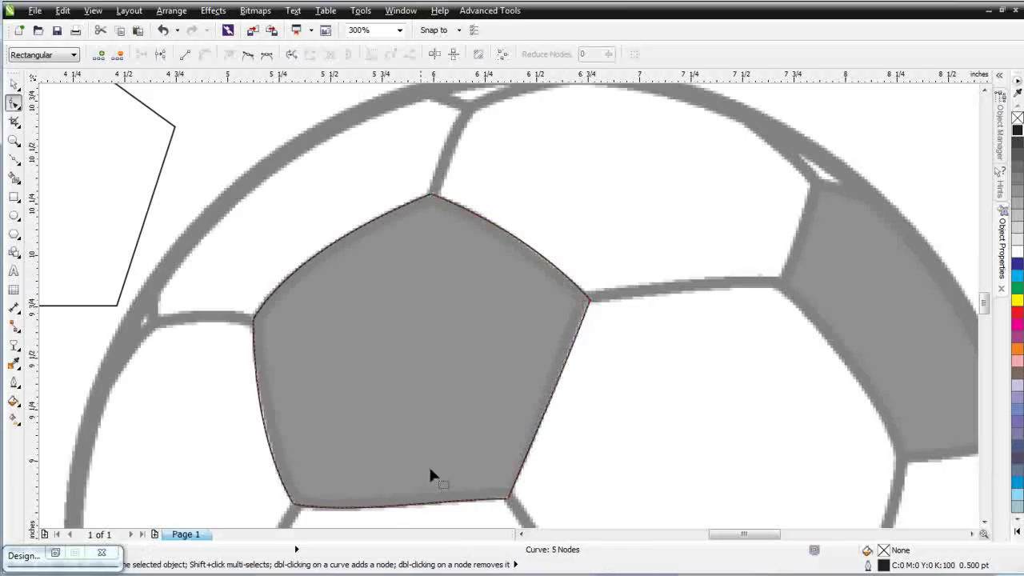
{"action": "left_click_drag", "start_coordinate": [264, 436], "coordinate": [269, 434]}
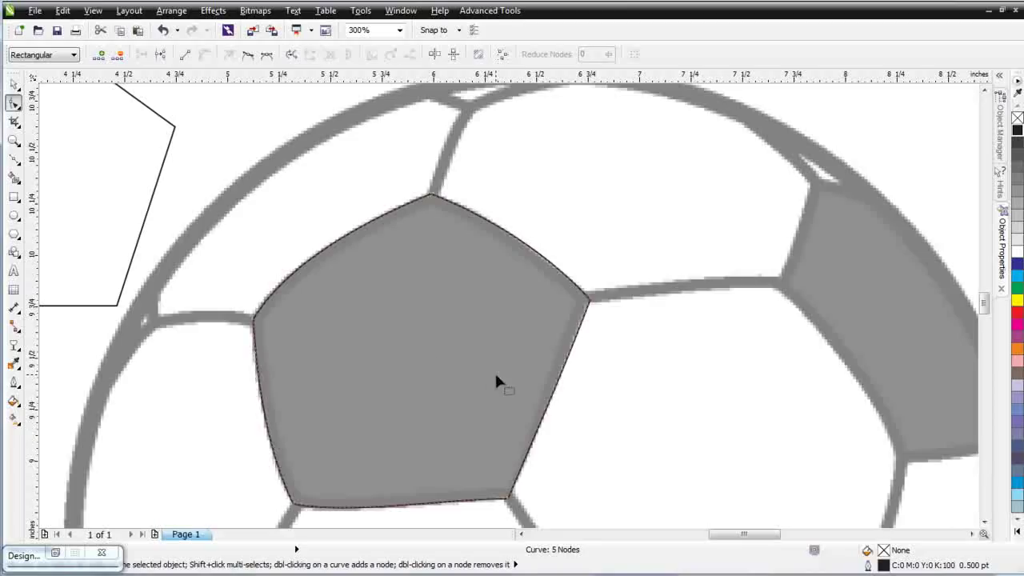
Step: Activate the Bezier tool for tracing the seam at the pentagon's left corner
{"action": "scroll", "coordinate": [496, 368], "scroll_direction": "down", "scroll_amount": 1}
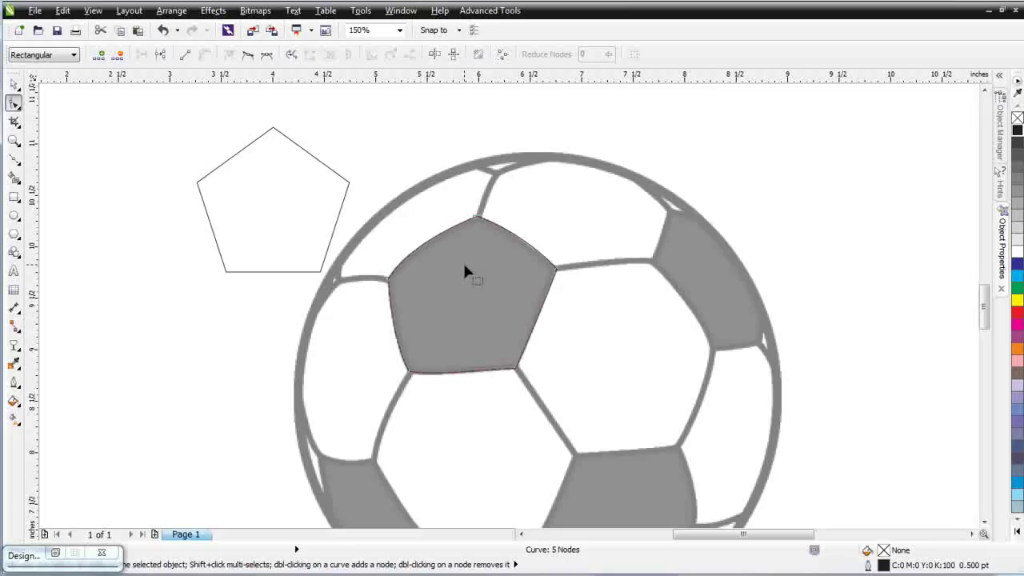
{"action": "scroll", "coordinate": [468, 280], "scroll_direction": "up", "scroll_amount": 1}
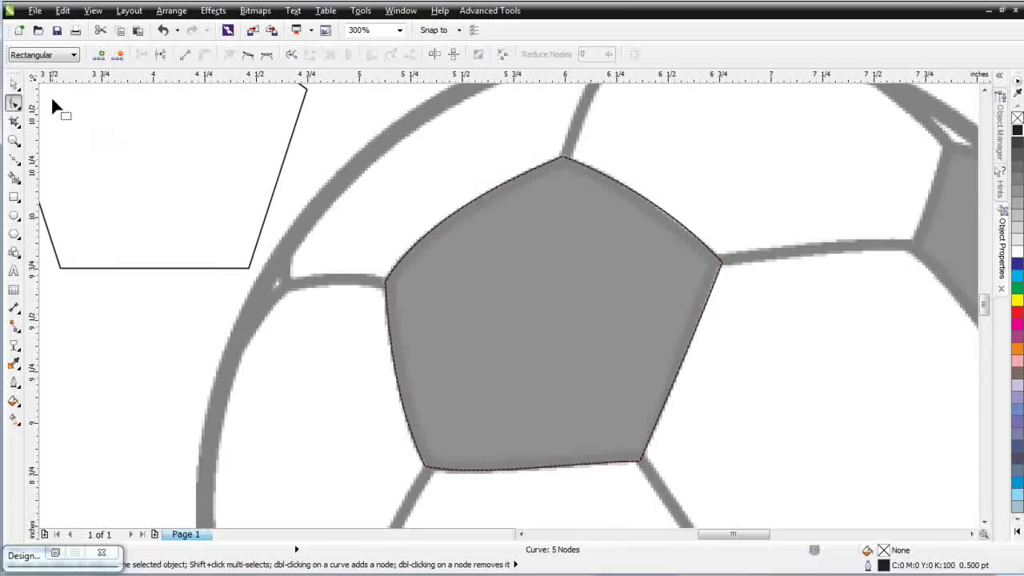
{"action": "left_click", "coordinate": [18, 167]}
{"action": "left_click", "coordinate": [49, 199]}
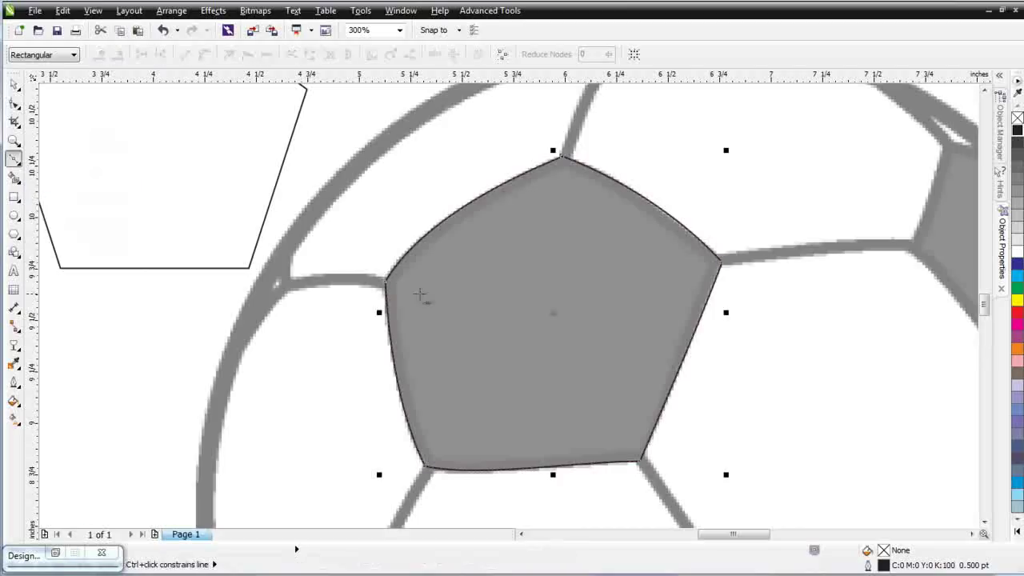
{"action": "scroll", "coordinate": [419, 294], "scroll_direction": "up", "scroll_amount": 1}
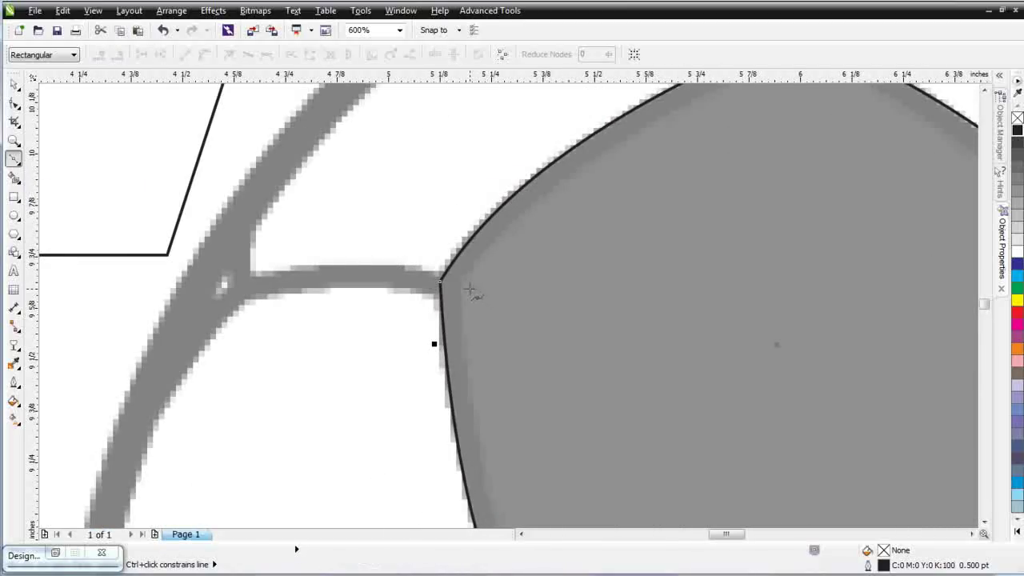
{"action": "left_click", "coordinate": [465, 289]}
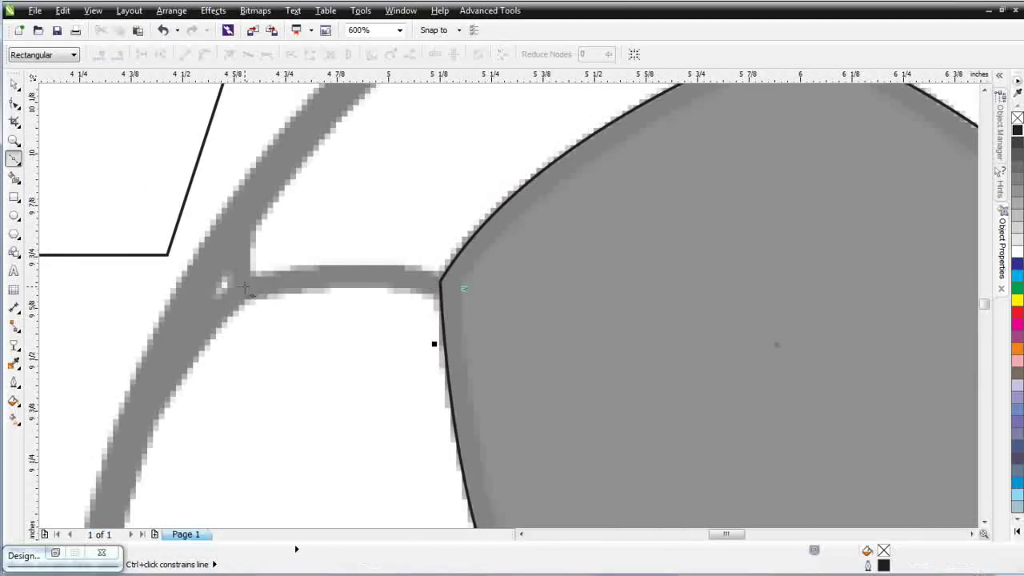
{"action": "left_click_drag", "start_coordinate": [244, 286], "coordinate": [151, 310]}
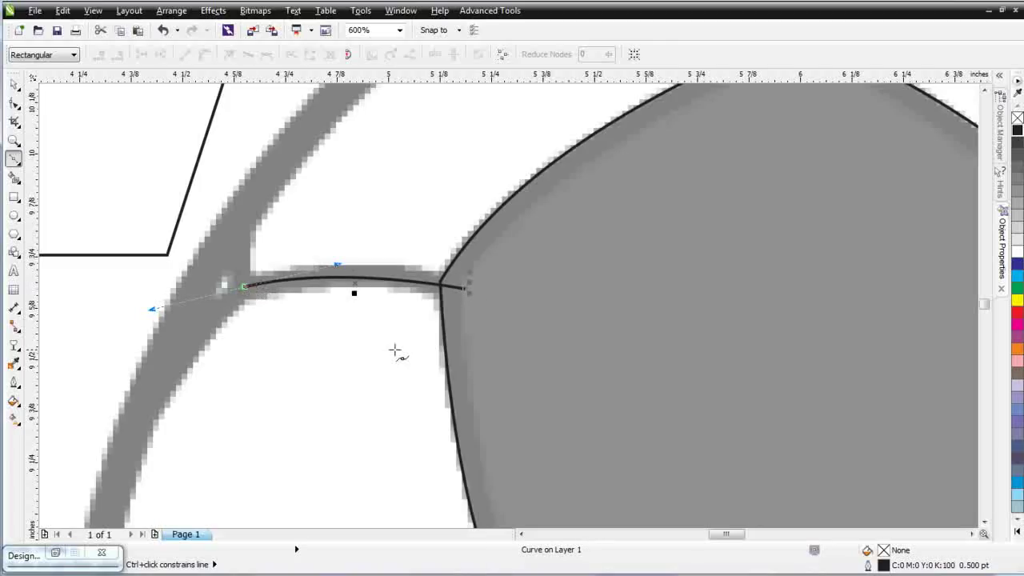
{"action": "key", "text": "ctrl+z"}
Step: Draw a Bezier curve from just inside the pentagon's left corner along the seam to the junction, continuing down the ball's rim
{"action": "left_click", "coordinate": [460, 290]}
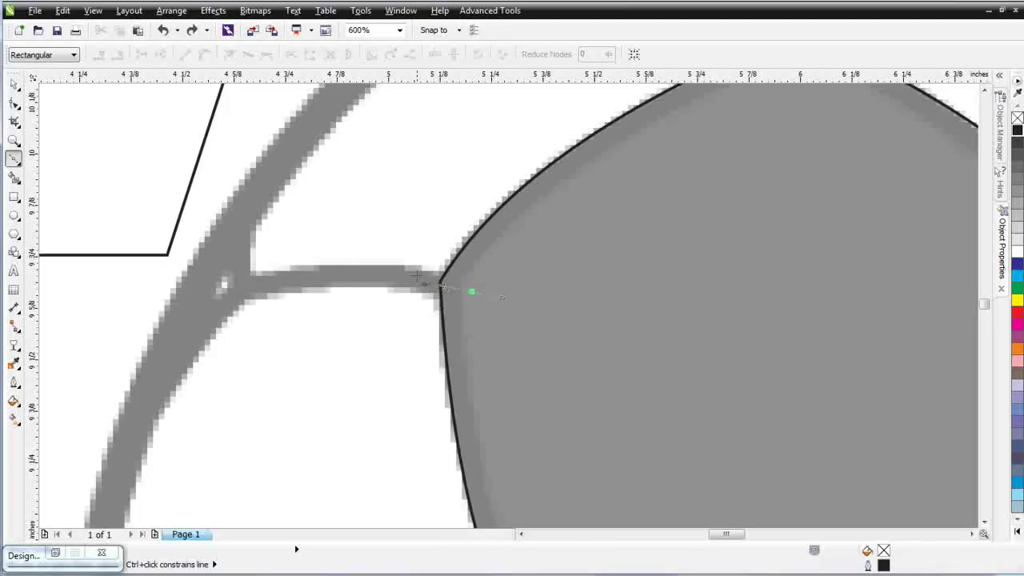
{"action": "left_click", "coordinate": [240, 287]}
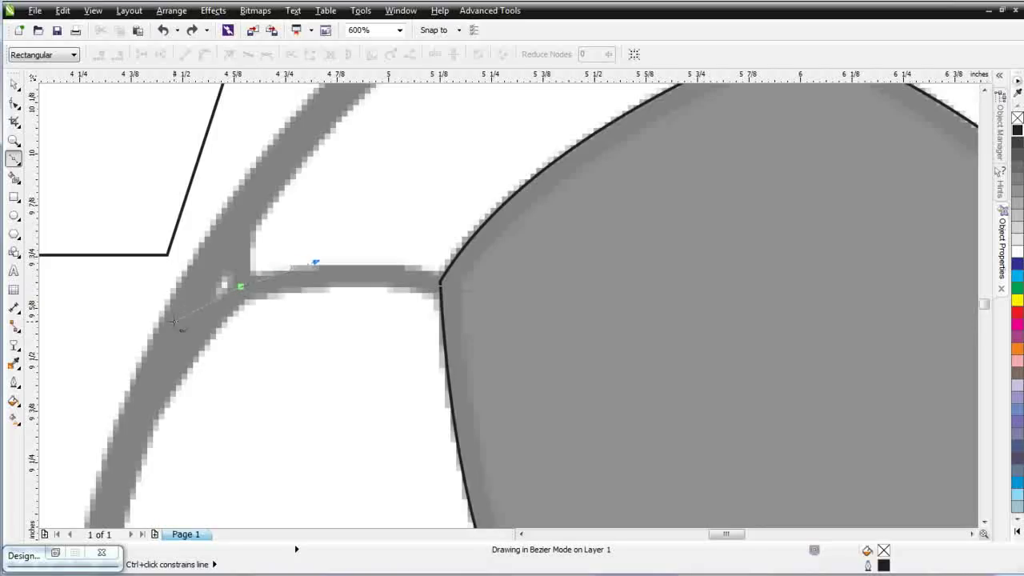
{"action": "left_click", "coordinate": [471, 290]}
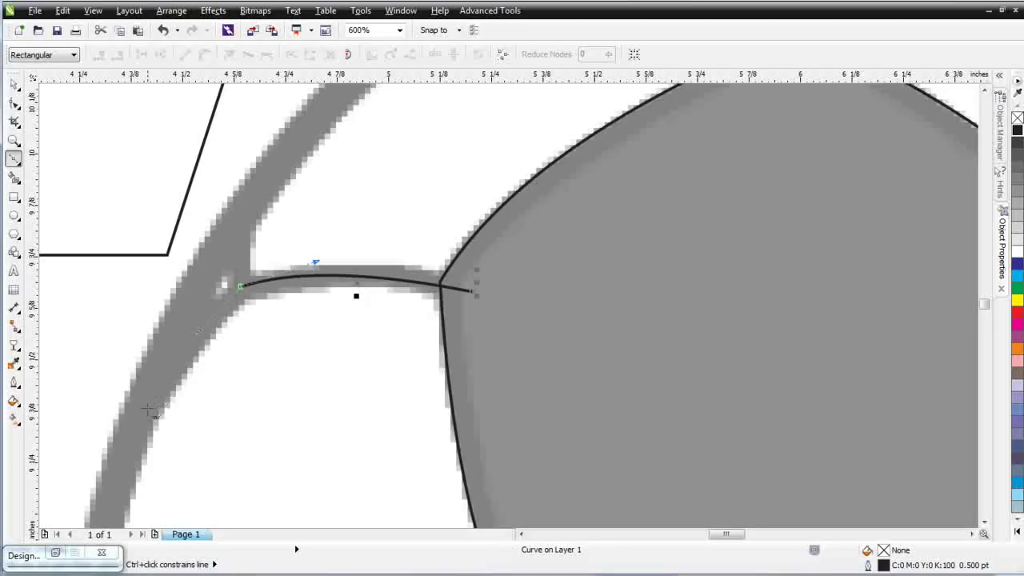
{"action": "left_click", "coordinate": [122, 472]}
{"action": "mouse_move", "coordinate": [112, 499]}
{"action": "left_mouse_down"}
{"action": "mouse_move", "coordinate": [121, 516]}
{"action": "mouse_move", "coordinate": [112, 525]}
{"action": "mouse_move", "coordinate": [130, 504]}
{"action": "left_mouse_up"}
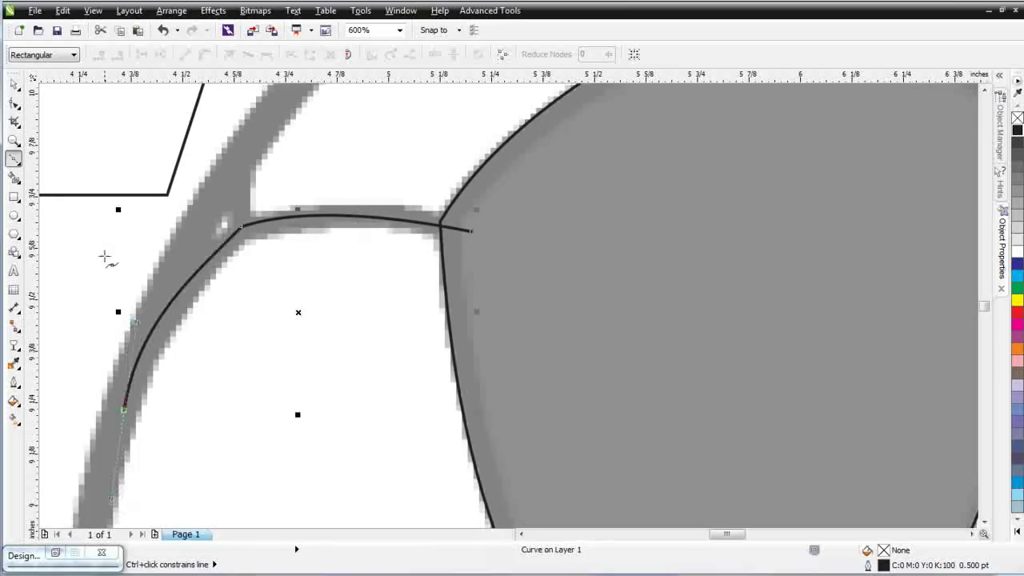
Step: Refine the curvature of the seam curve's lower segment between the junction and the ball's rim
{"action": "left_click", "coordinate": [244, 230]}
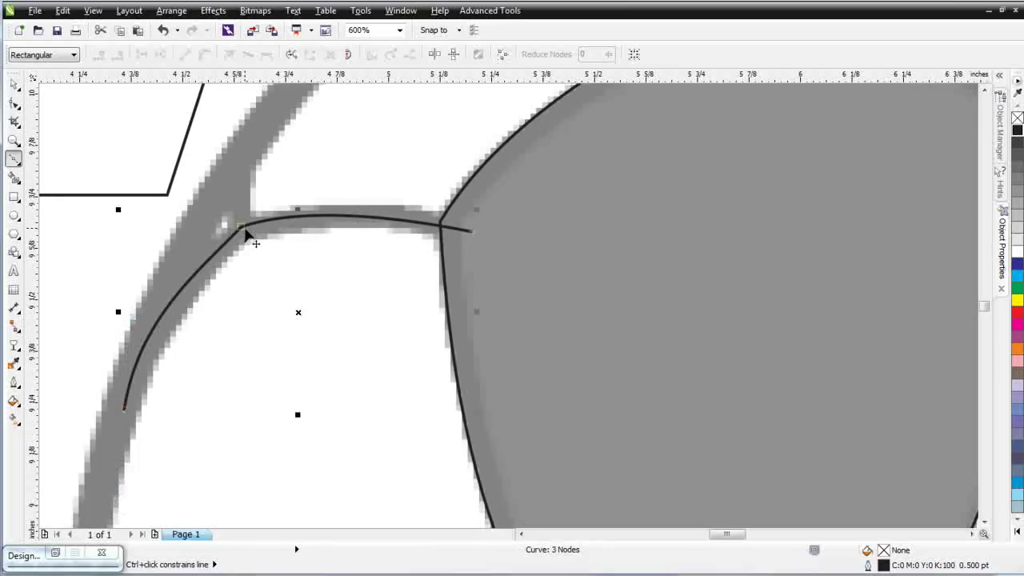
{"action": "left_click", "coordinate": [245, 230]}
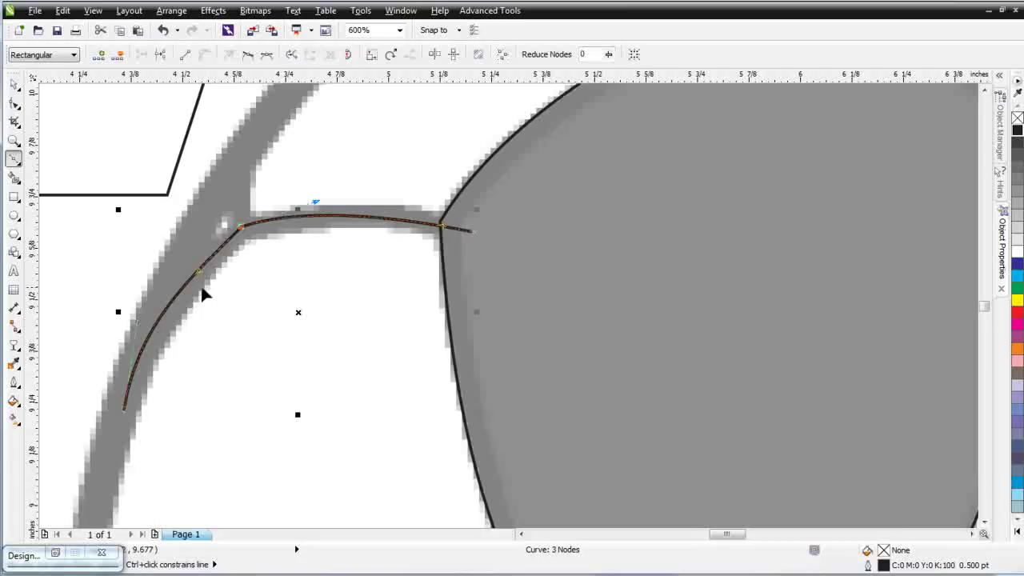
{"action": "mouse_move", "coordinate": [200, 275]}
{"action": "left_mouse_down"}
{"action": "mouse_move", "coordinate": [210, 258]}
{"action": "mouse_move", "coordinate": [192, 276]}
{"action": "left_mouse_up"}
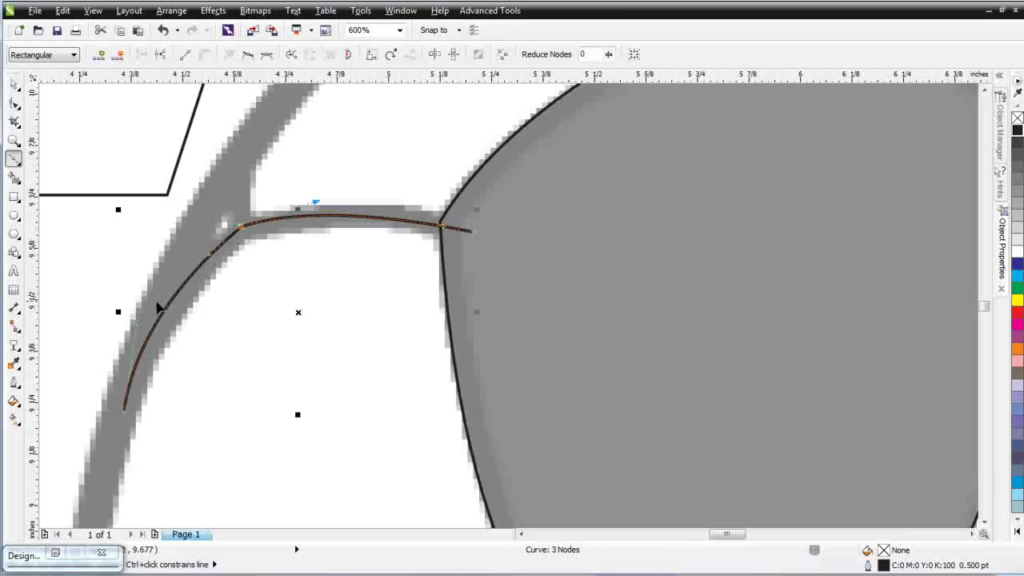
{"action": "left_click", "coordinate": [142, 326]}
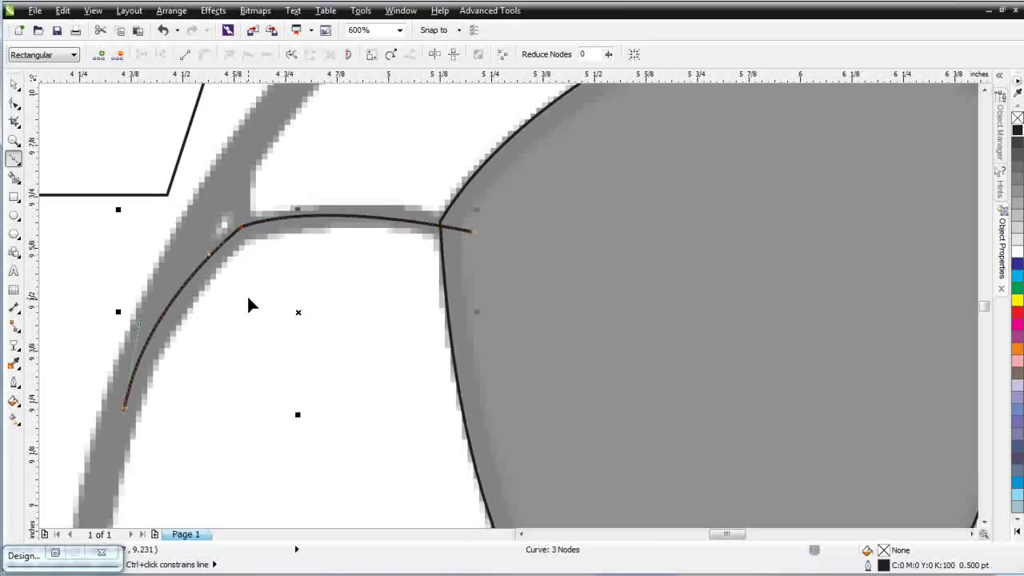
Step: Draw a short, separate straight Bezier line from the ball's rim down to the seam junction
{"action": "left_click", "coordinate": [14, 84]}
{"action": "left_click", "coordinate": [98, 246]}
{"action": "left_click", "coordinate": [14, 158]}
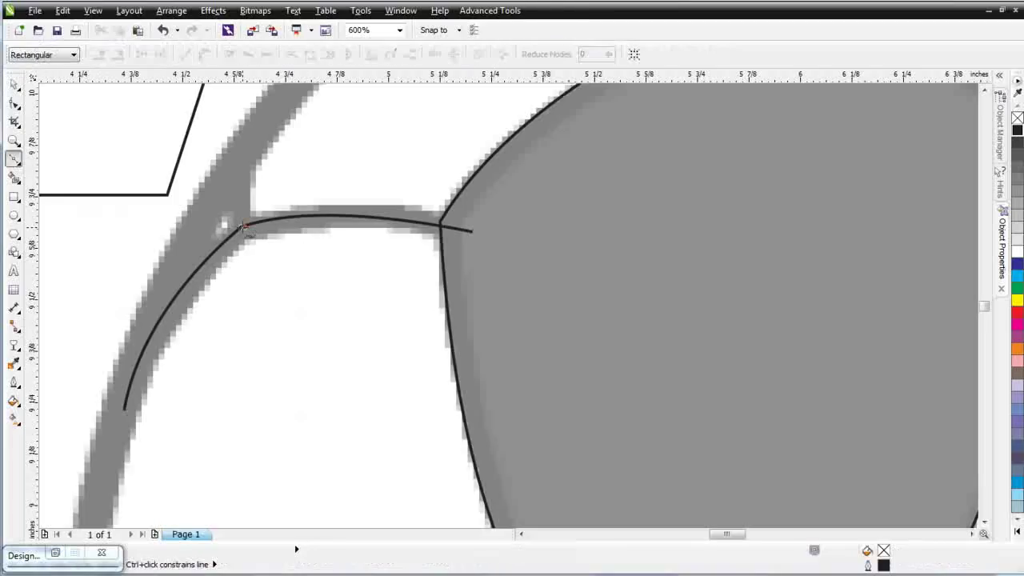
{"action": "left_click", "coordinate": [236, 160]}
{"action": "left_click", "coordinate": [241, 229]}
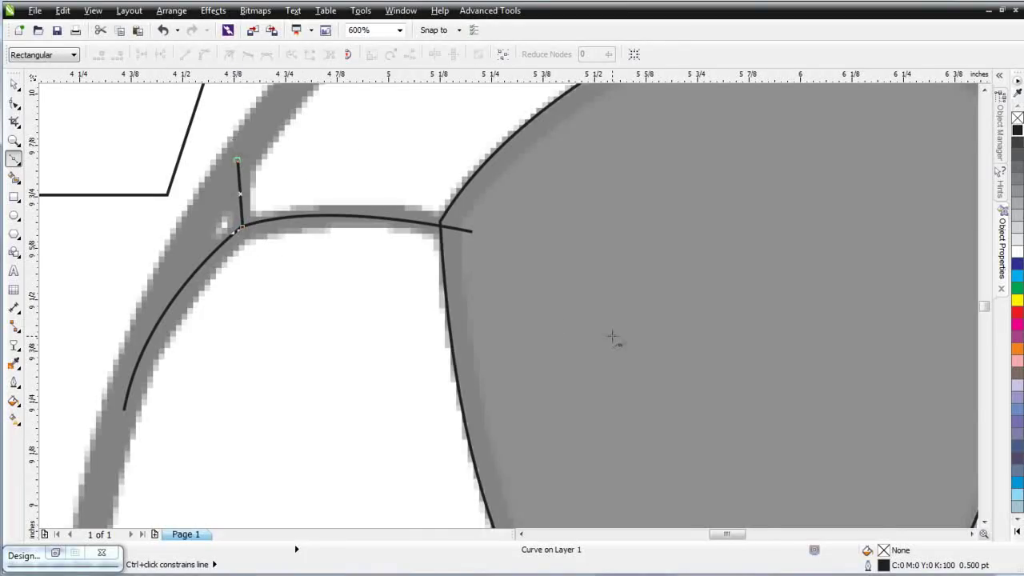
Step: Extend the seam curve's end node further into the pentagon and flatten the upper segment to follow the seam
{"action": "key", "text": "F3"}
{"action": "scroll", "coordinate": [311, 208], "scroll_direction": "up", "scroll_amount": 1}
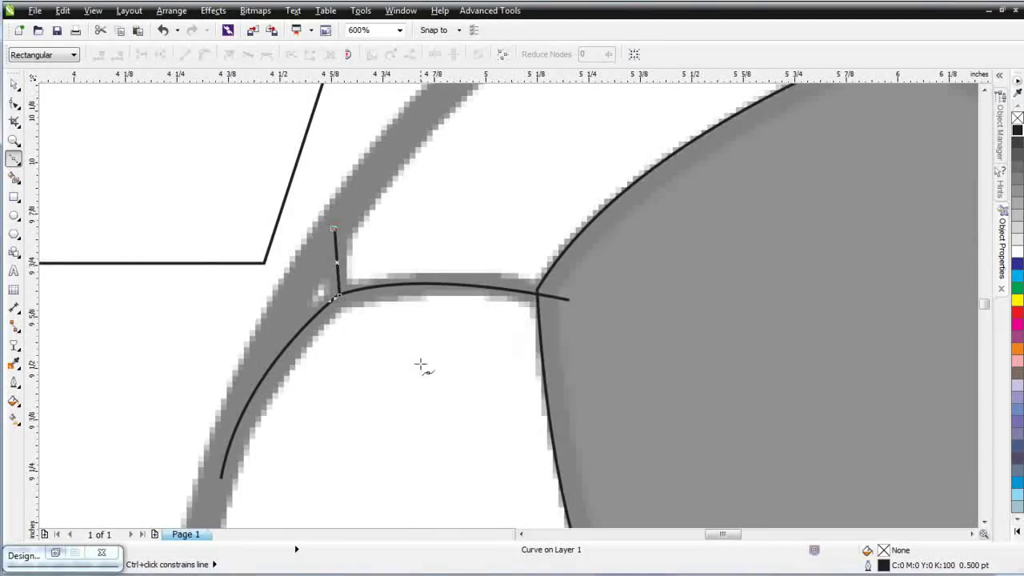
{"action": "left_click", "coordinate": [13, 103]}
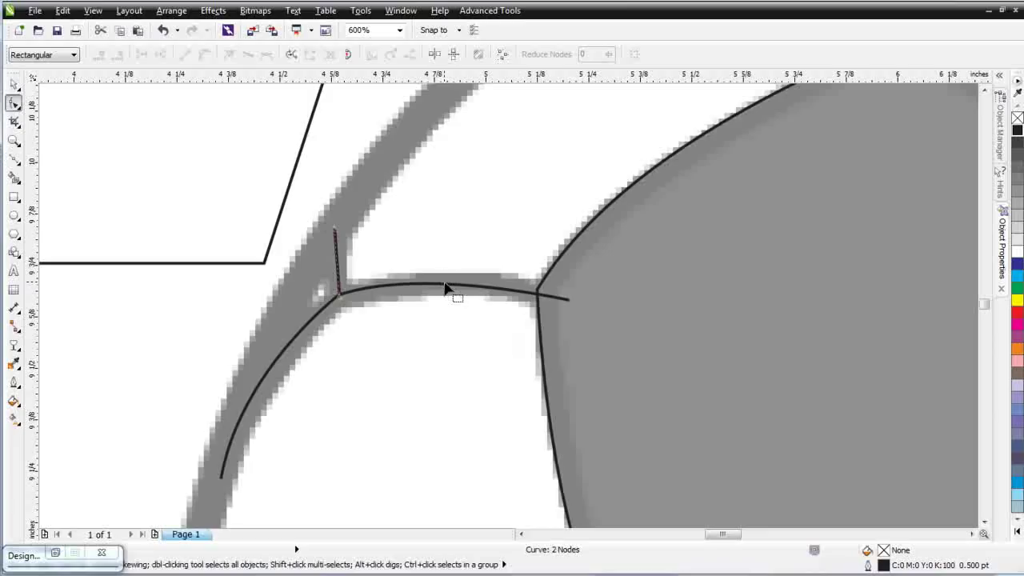
{"action": "left_click_drag", "start_coordinate": [569, 298], "coordinate": [589, 298]}
{"action": "left_click_drag", "start_coordinate": [412, 271], "coordinate": [412, 279]}
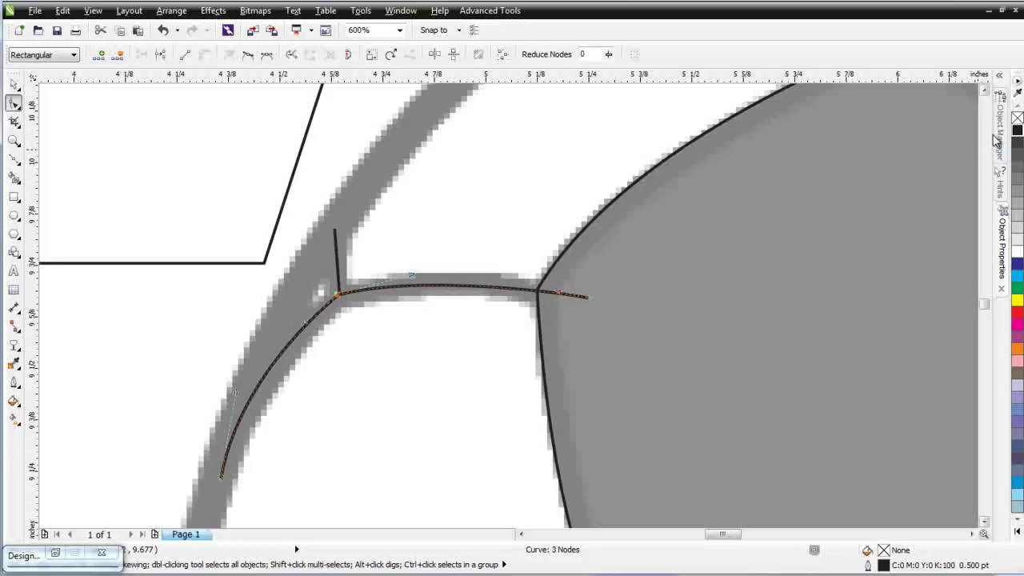
Step: Try outline widths of 10, 8, 6 and 5 pt on the long seam curve
{"action": "left_click", "coordinate": [1004, 232]}
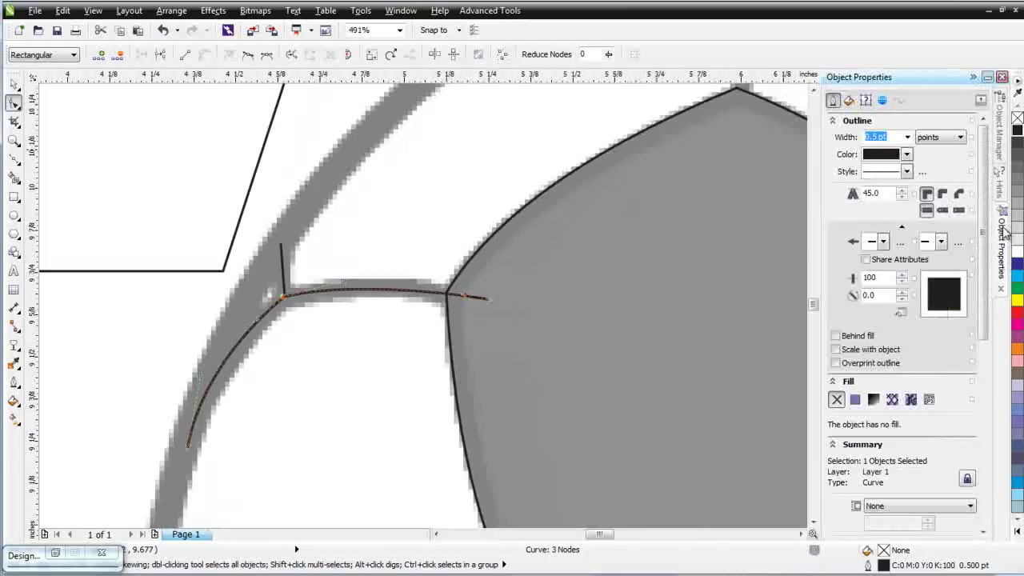
{"action": "left_click", "coordinate": [907, 138]}
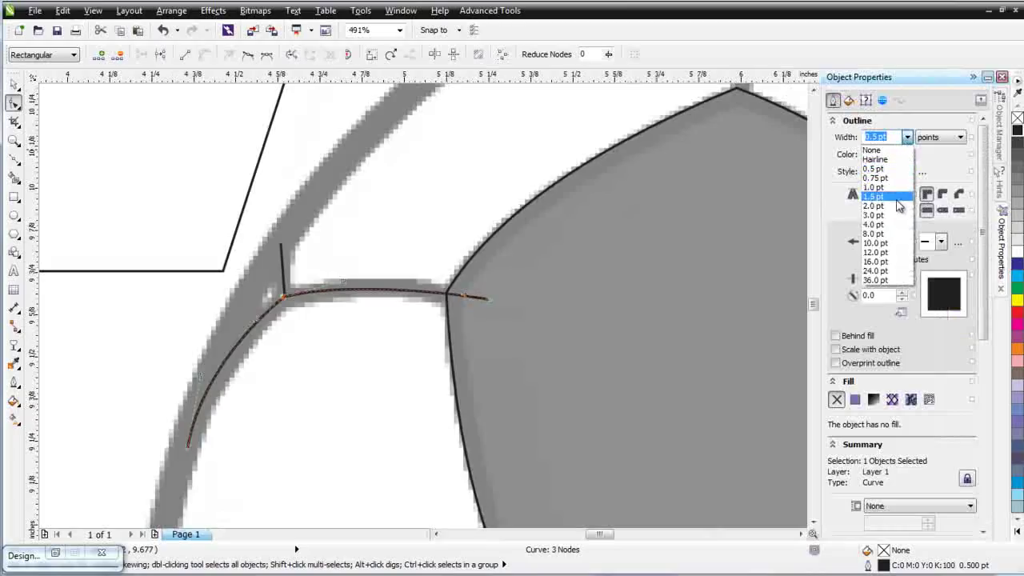
{"action": "left_click", "coordinate": [901, 243]}
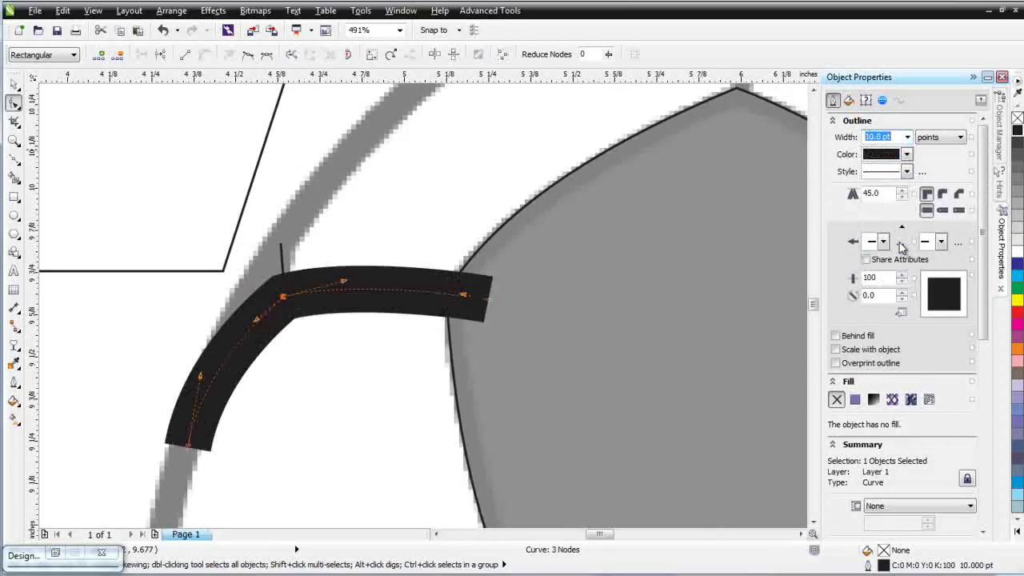
{"action": "left_click", "coordinate": [906, 154]}
{"action": "left_click", "coordinate": [907, 155]}
{"action": "left_click", "coordinate": [908, 138]}
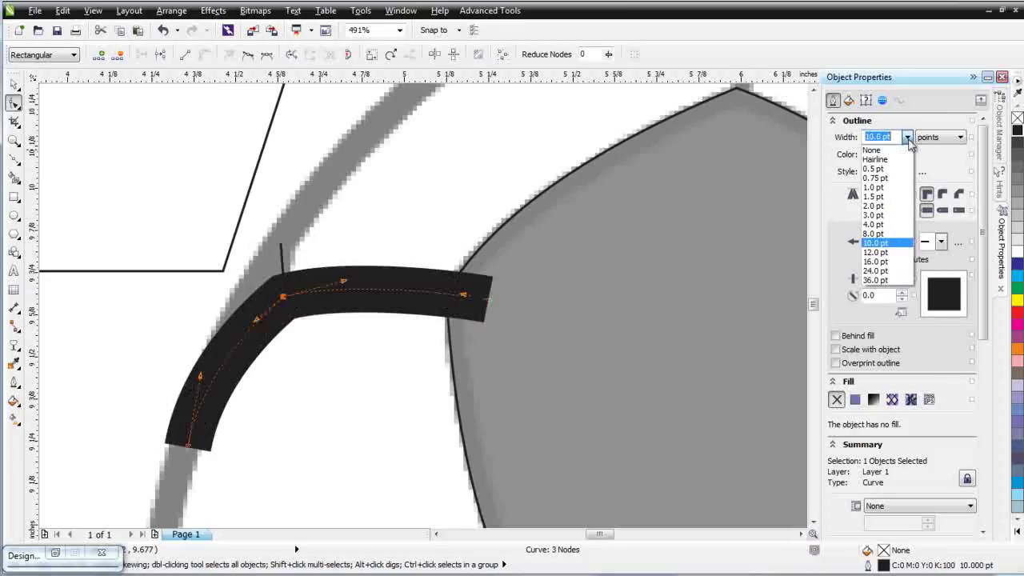
{"action": "left_click", "coordinate": [894, 232]}
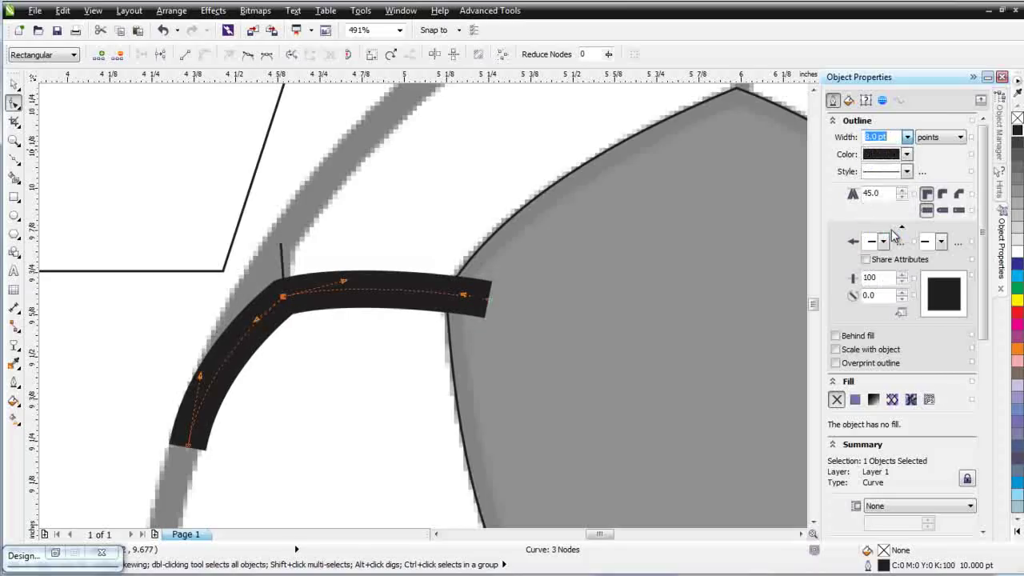
{"action": "left_click_drag", "start_coordinate": [870, 135], "coordinate": [816, 158]}
{"action": "key", "text": "Return"}
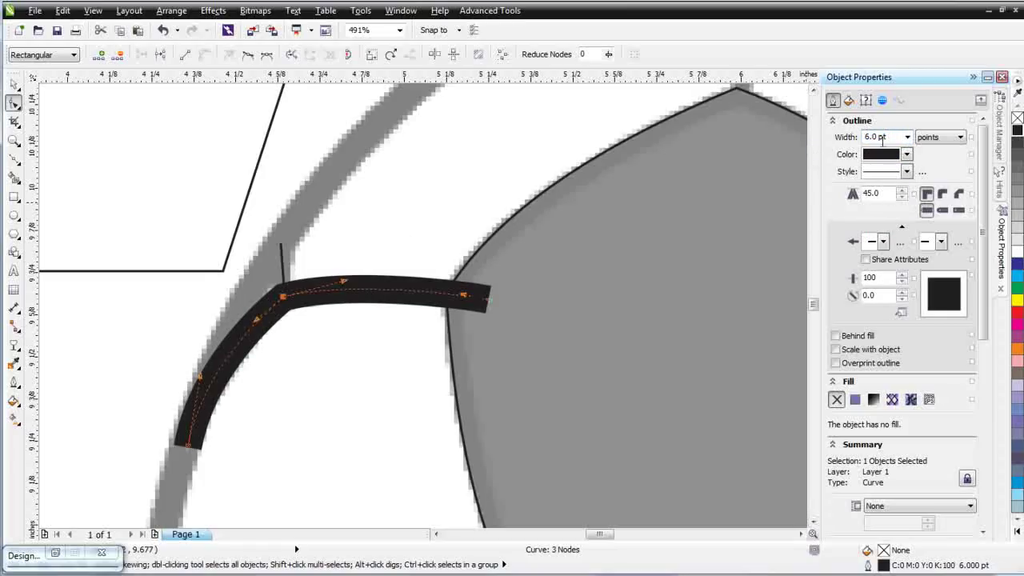
{"action": "left_click_drag", "start_coordinate": [870, 136], "coordinate": [867, 137]}
{"action": "type", "text": "5"}
{"action": "key", "text": "Return"}
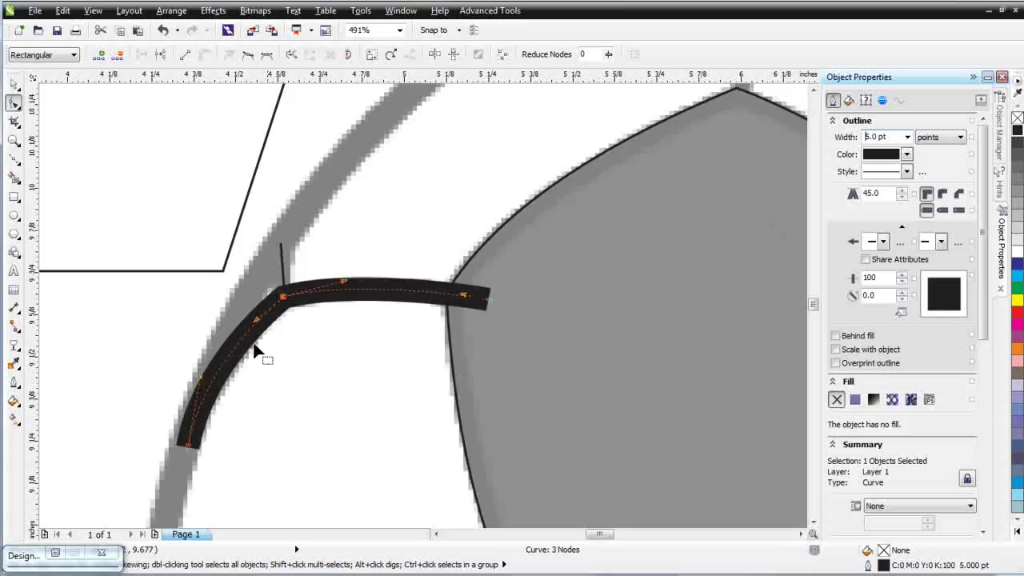
Step: Adjust the curvature of the seam curve's lower segment and set the curve's outline width to 4.5 pt
{"action": "left_click_drag", "start_coordinate": [206, 384], "coordinate": [210, 390]}
{"action": "left_click", "coordinate": [880, 137]}
{"action": "type", "text": "4.5"}
{"action": "key", "text": "Return"}
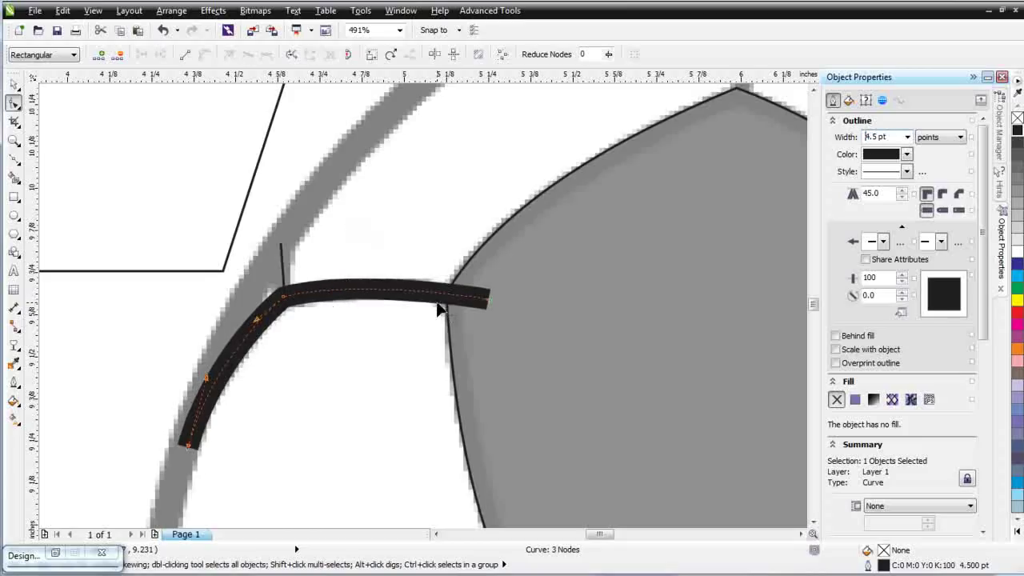
Step: Set the outline width of the short line above the junction to 4.5 pt
{"action": "left_click", "coordinate": [280, 258]}
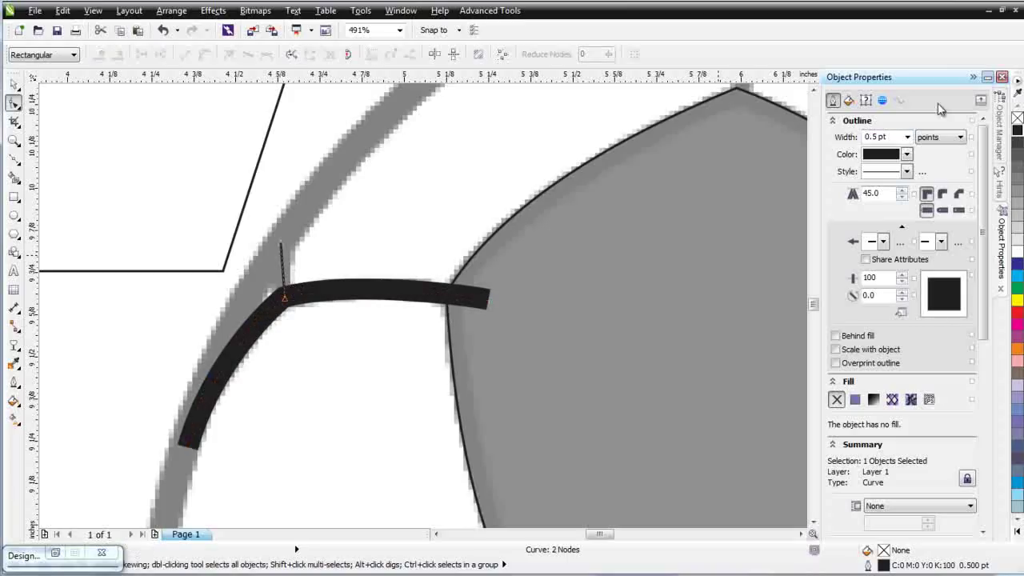
{"action": "double_click", "coordinate": [880, 137]}
{"action": "type", "text": "4.5"}
{"action": "key", "text": "Return"}
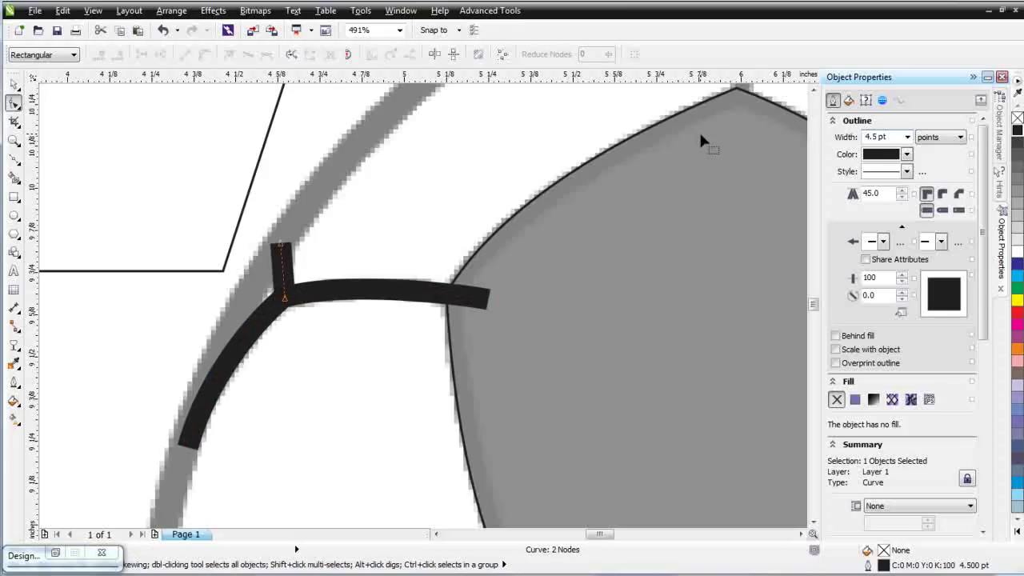
Step: Select both seam lines and convert their outlines to objects
{"action": "scroll", "coordinate": [550, 302], "scroll_direction": "down", "scroll_amount": 2}
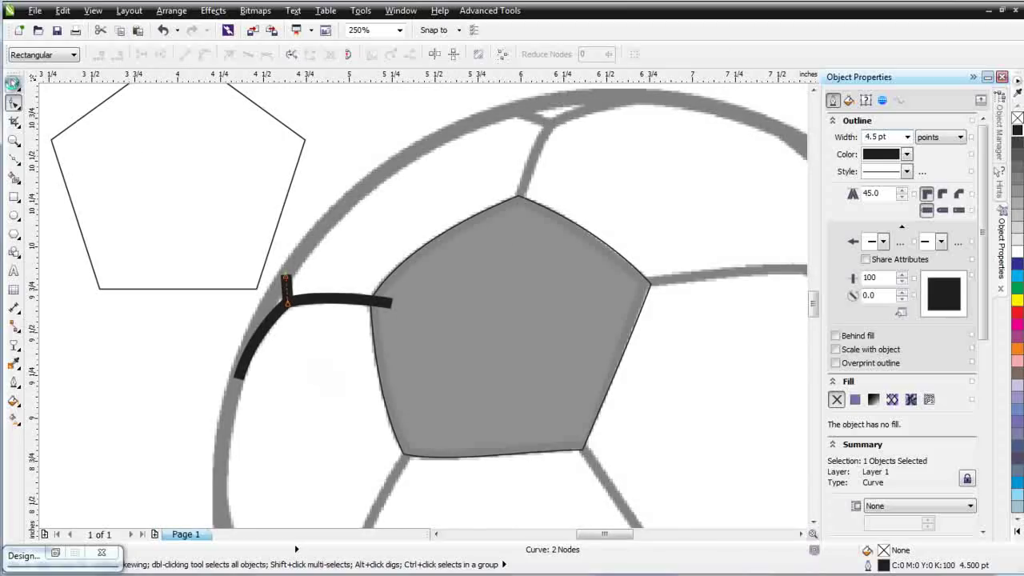
{"action": "left_click", "coordinate": [14, 83]}
{"action": "left_click_drag", "start_coordinate": [141, 480], "coordinate": [484, 238]}
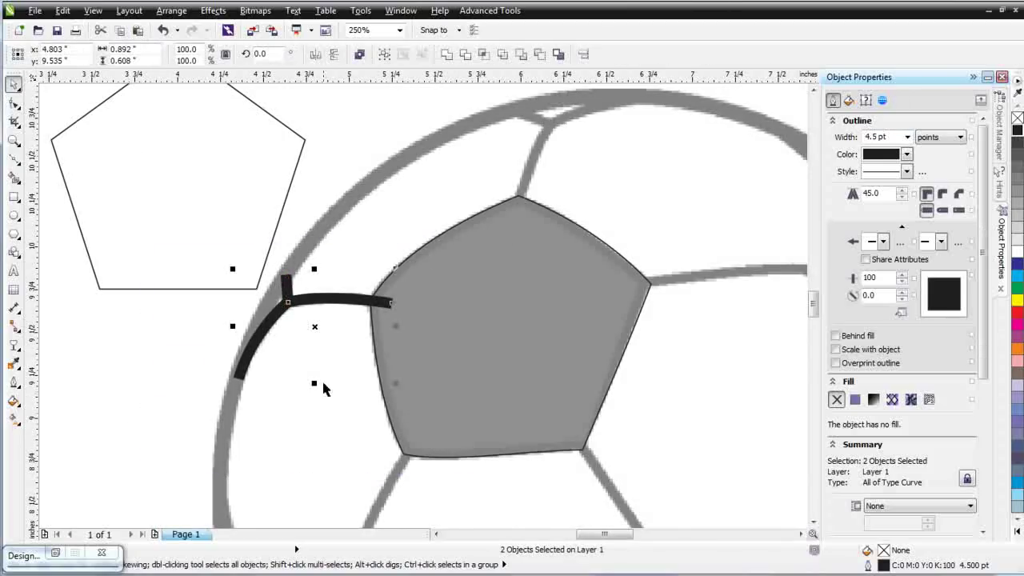
{"action": "left_click", "coordinate": [171, 11]}
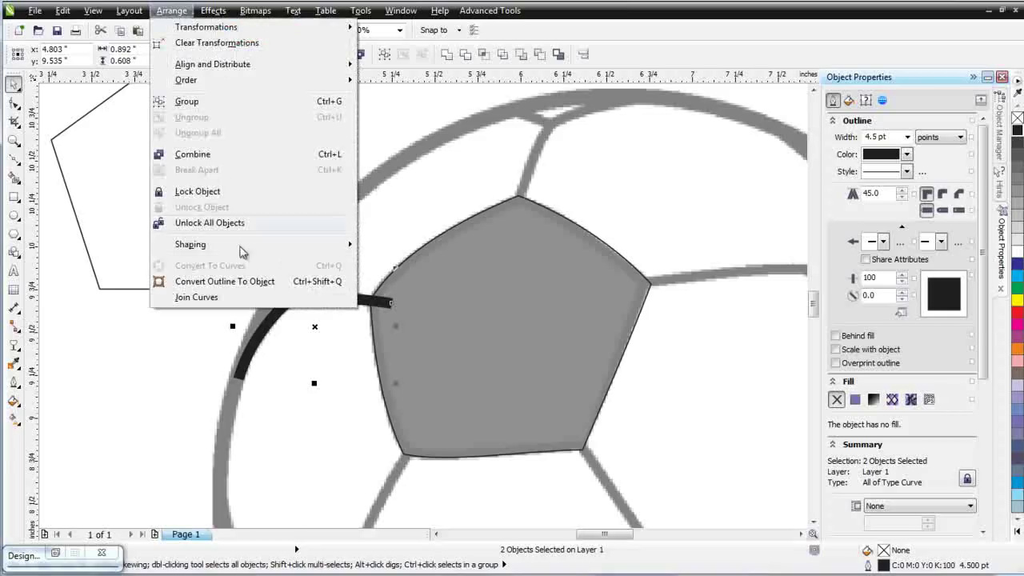
{"action": "left_click", "coordinate": [248, 282]}
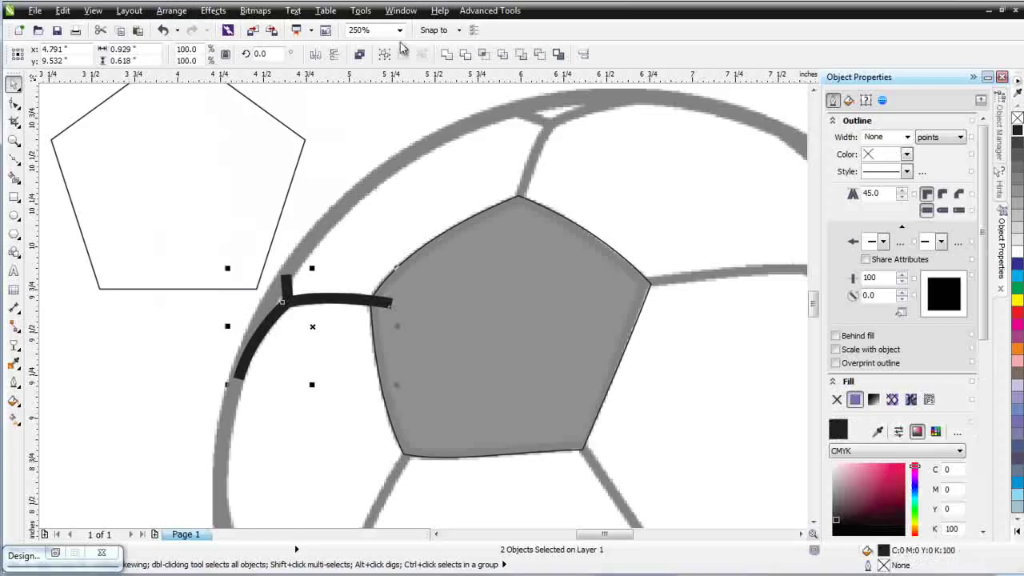
Step: Combine the converted seam shapes into one curve and weld it to the pentagon patch
{"action": "key", "text": "ctrl+l"}
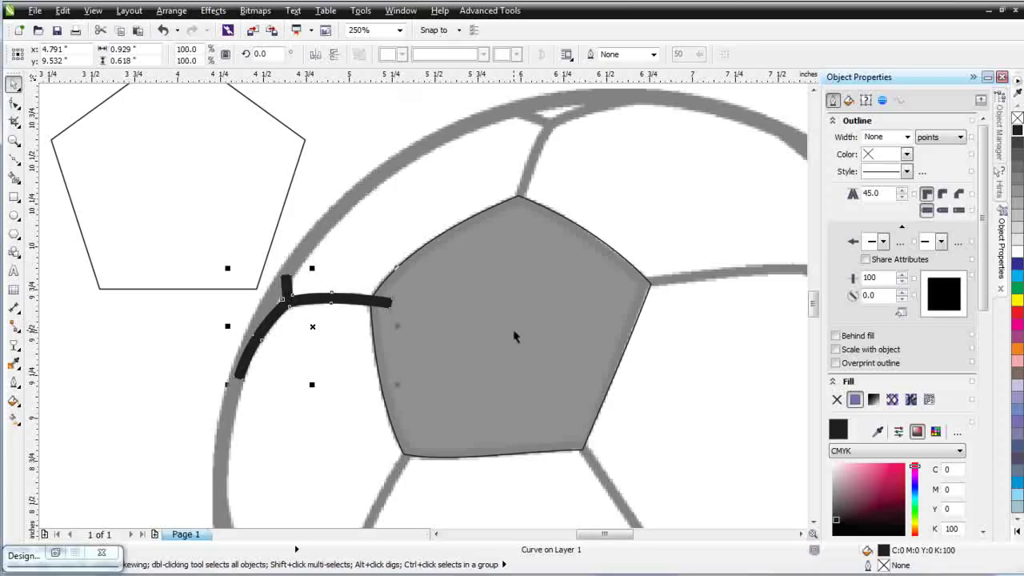
{"action": "left_click", "coordinate": [514, 335], "text": "shift"}
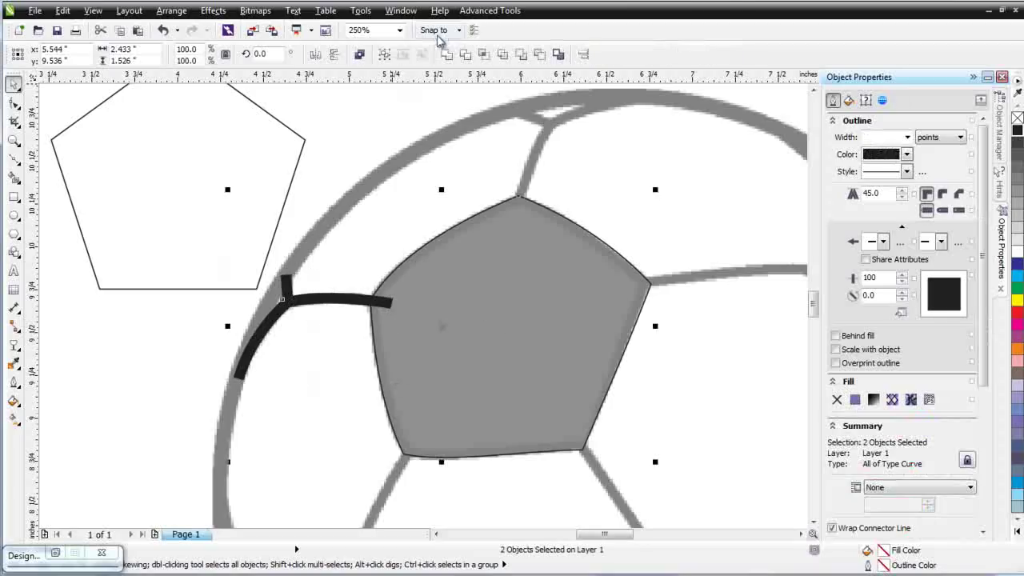
{"action": "left_click", "coordinate": [448, 53]}
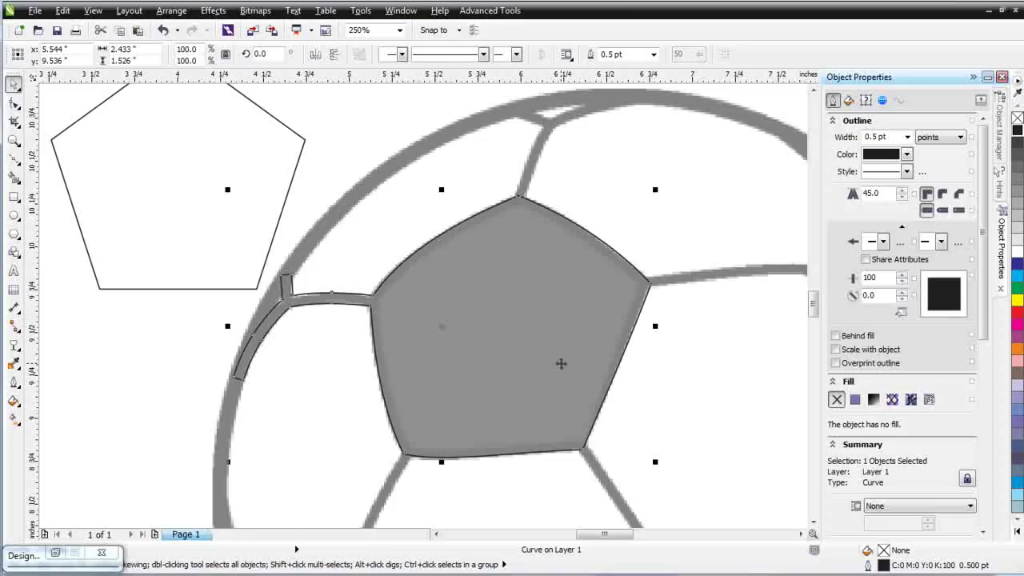
Step: With nothing selected, set the document's default outline width for graphic objects to 4.5 pt
{"action": "left_click", "coordinate": [269, 101]}
{"action": "left_click", "coordinate": [899, 134]}
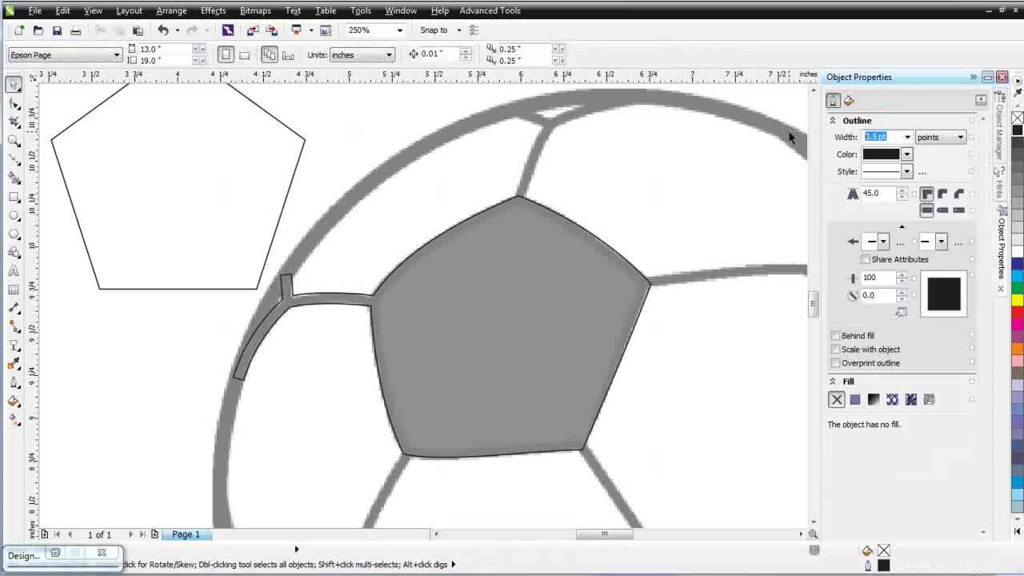
{"action": "type", "text": "4.5"}
{"action": "key", "text": "Return"}
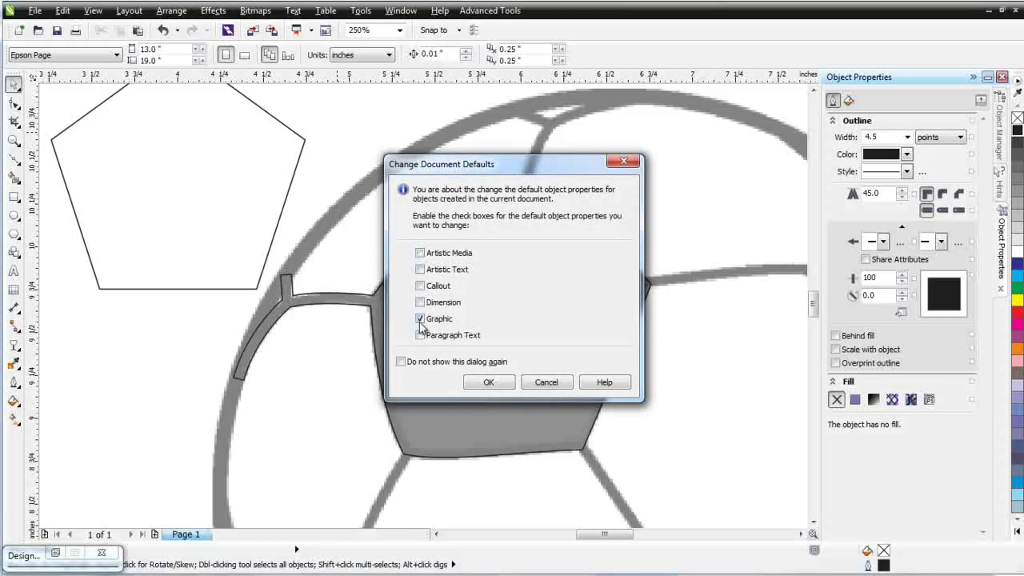
{"action": "left_click", "coordinate": [490, 383]}
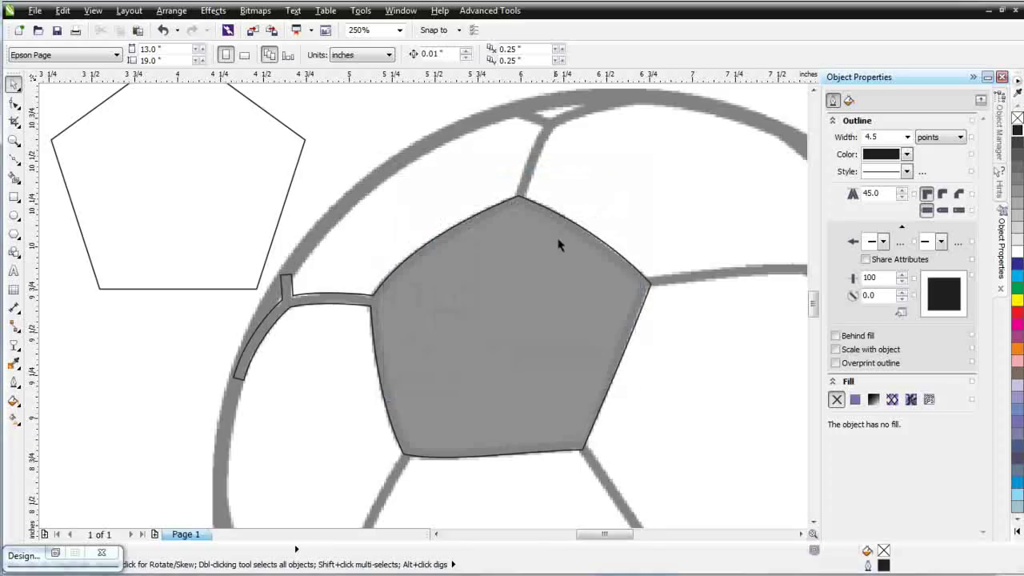
{"action": "left_click", "coordinate": [13, 158]}
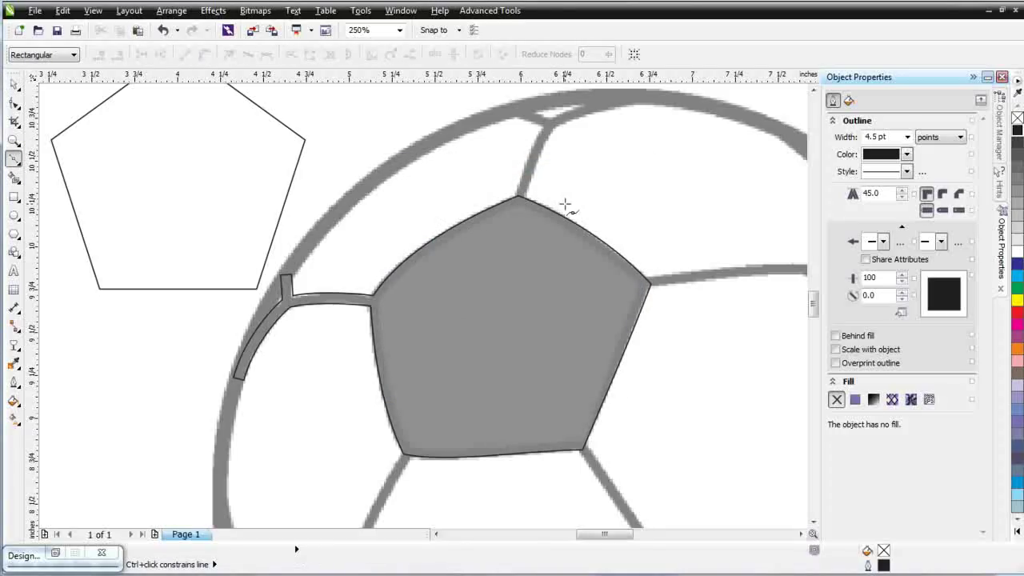
{"action": "left_click", "coordinate": [517, 207]}
{"action": "left_click_drag", "start_coordinate": [550, 125], "coordinate": [569, 108]}
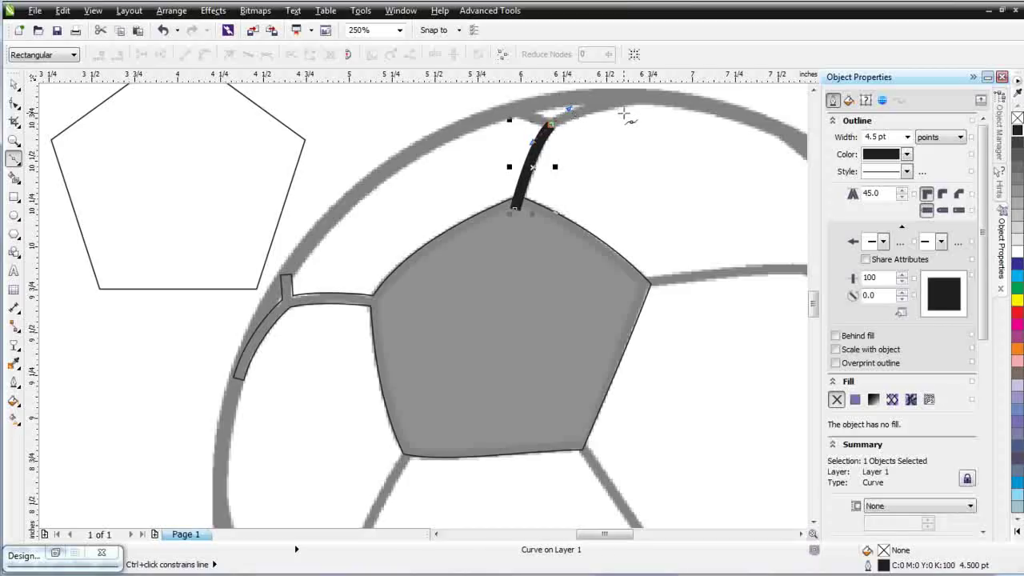
{"action": "key", "text": "ctrl+z"}
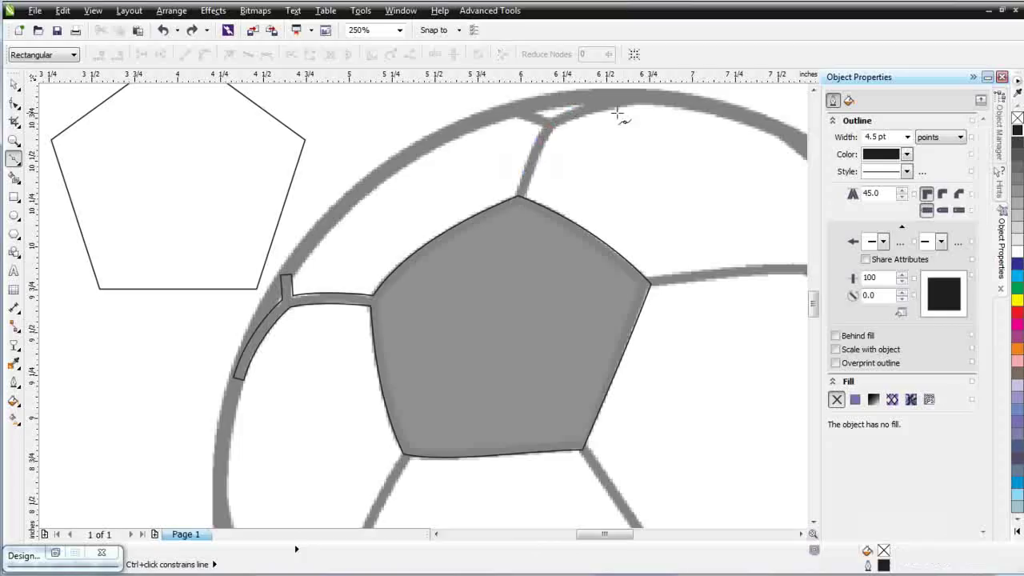
Step: Trace the upper seam with a curved Bezier line from inside the pentagon's top corner through the junction to the ball's rim
{"action": "left_click", "coordinate": [516, 212]}
{"action": "left_click_drag", "start_coordinate": [548, 124], "coordinate": [568, 106]}
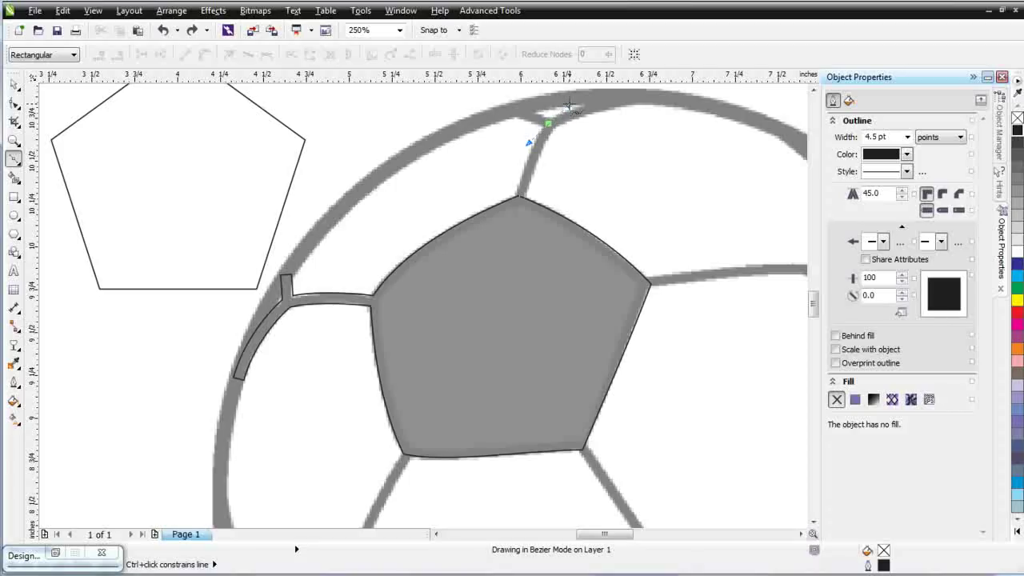
{"action": "left_click_drag", "start_coordinate": [570, 105], "coordinate": [570, 105]}
{"action": "key", "text": "space"}
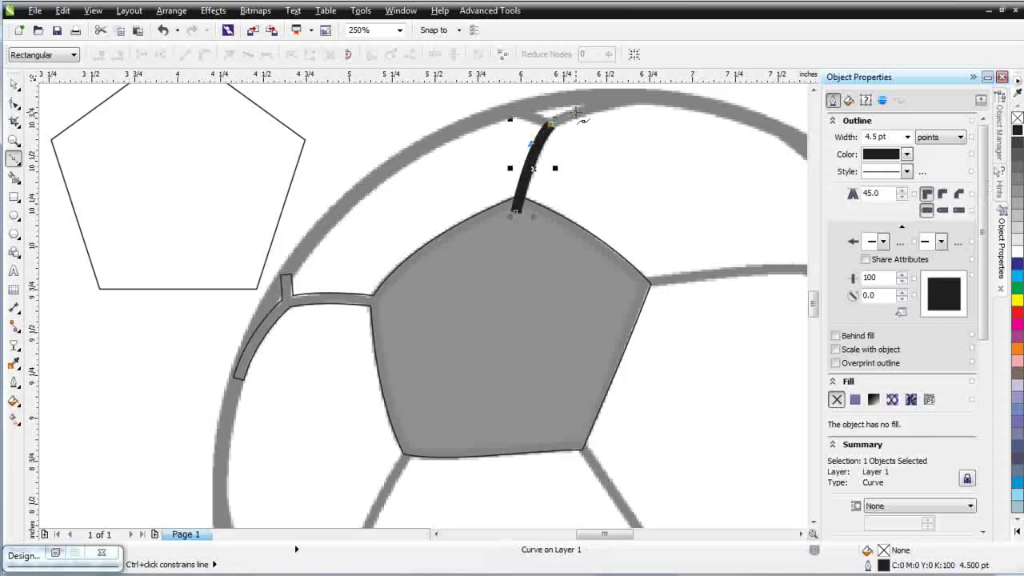
{"action": "left_click_drag", "start_coordinate": [644, 97], "coordinate": [666, 94]}
{"action": "key", "text": "space"}
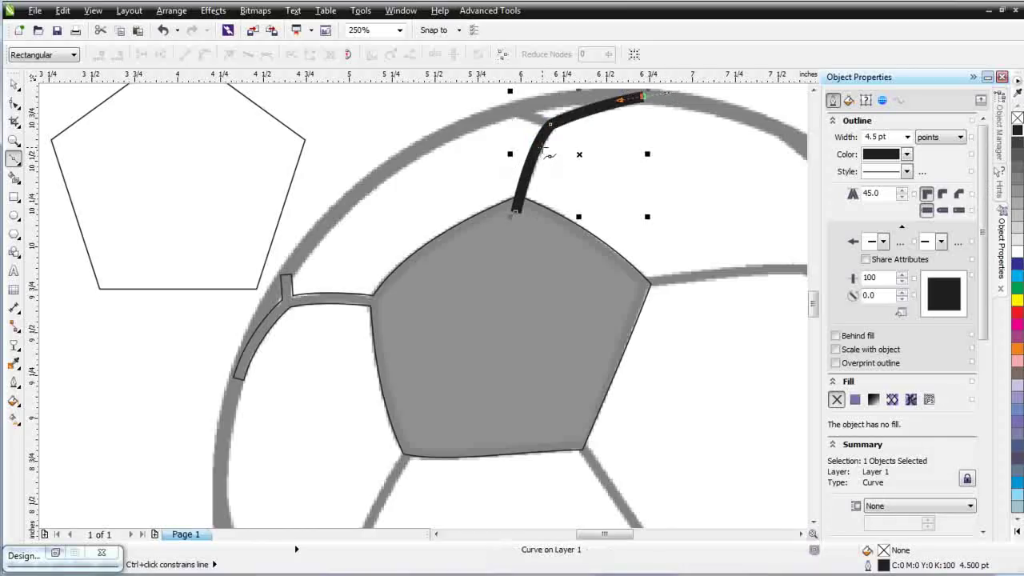
Step: Draw a separate short straight Bezier line from the ball's rim to the junction of the upper seam
{"action": "key", "text": "space"}
{"action": "key", "text": "space"}
{"action": "left_click", "coordinate": [516, 113]}
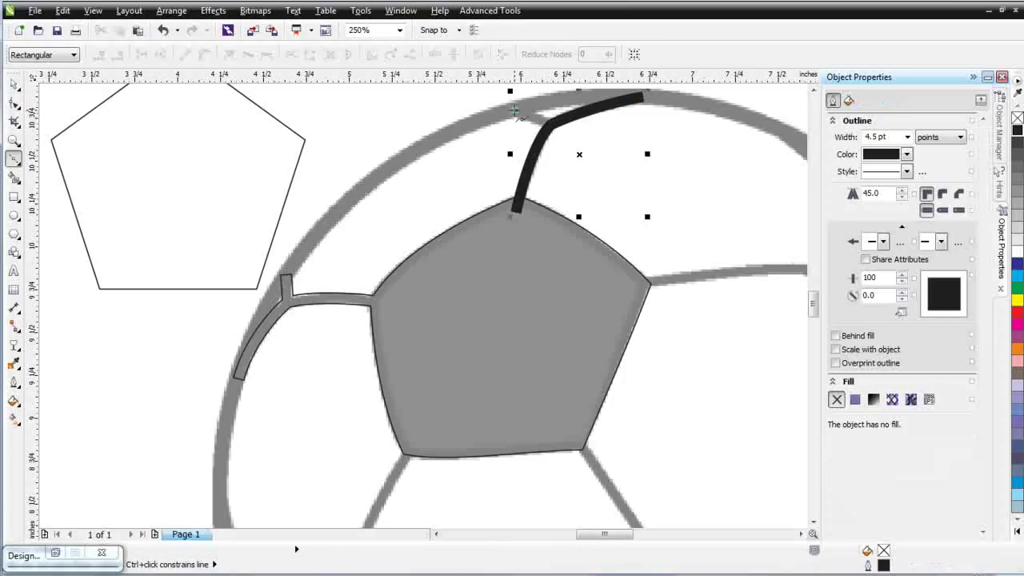
{"action": "left_click", "coordinate": [554, 124]}
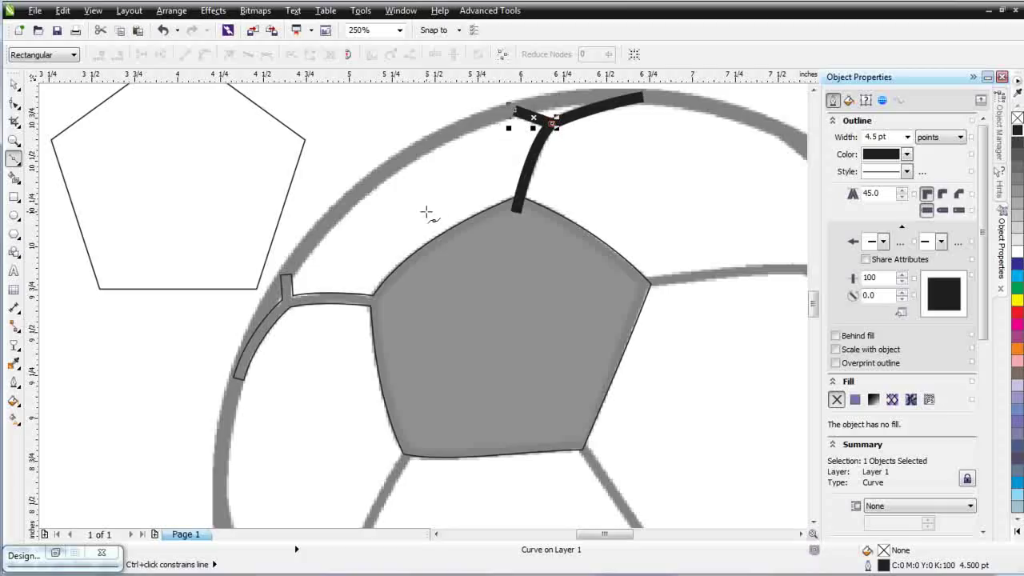
Step: Trace the seam from the pentagon's right corner to the dark patch at the ball's upper right with a separate curved Bezier line
{"action": "scroll", "coordinate": [423, 307], "scroll_direction": "down", "scroll_amount": 3}
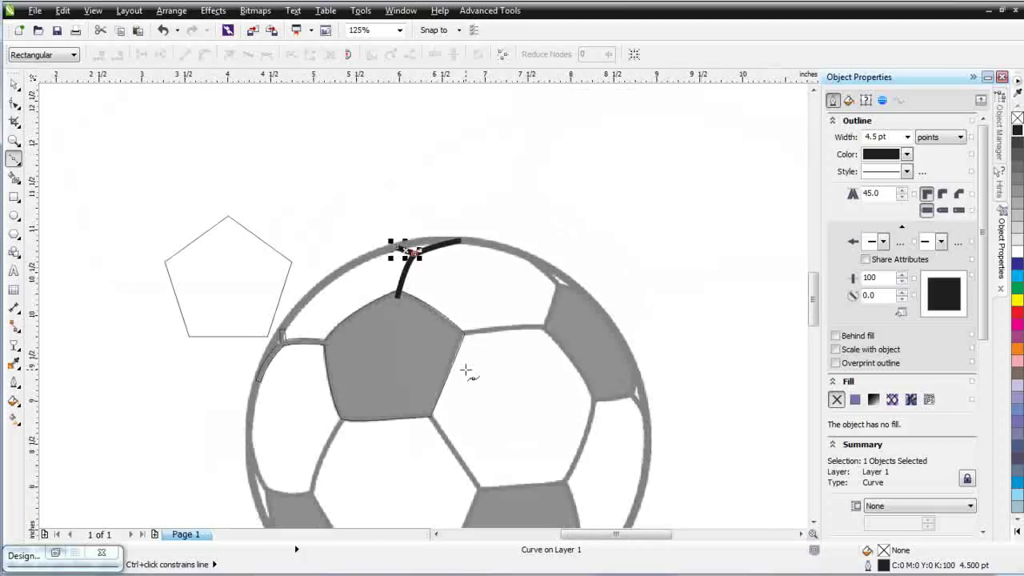
{"action": "scroll", "coordinate": [468, 370], "scroll_direction": "up", "scroll_amount": 3}
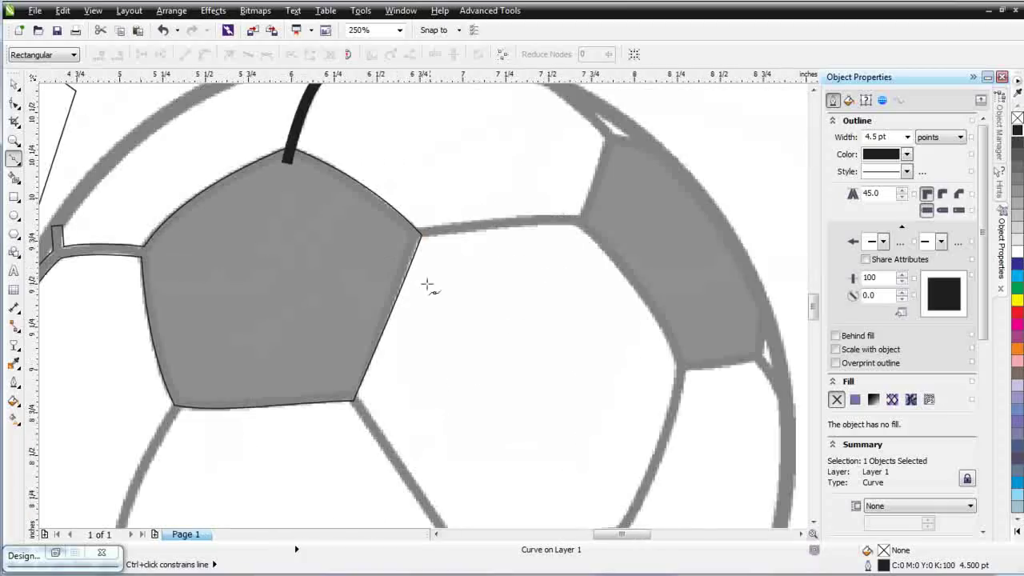
{"action": "left_click", "coordinate": [409, 235]}
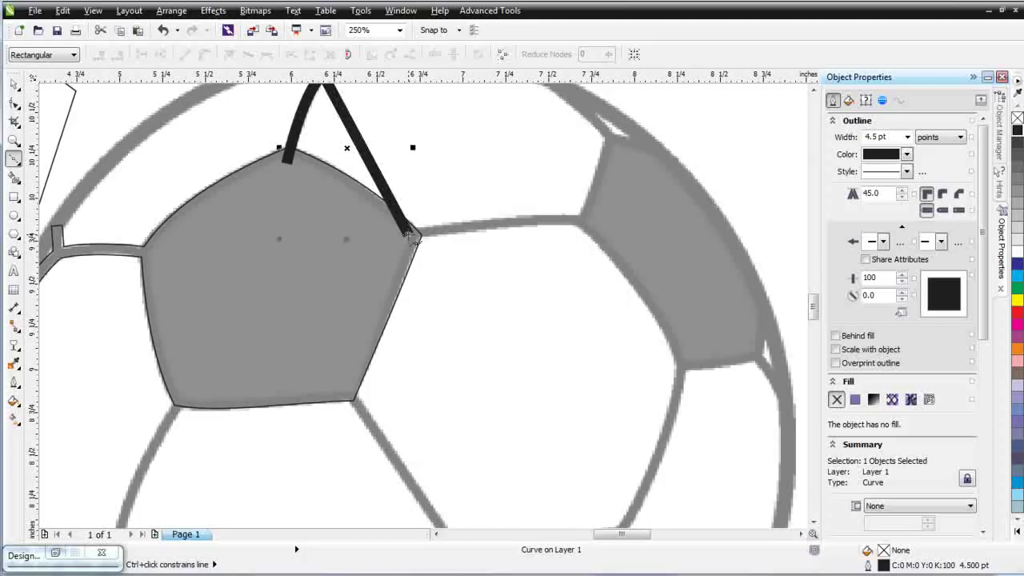
{"action": "key", "text": "ctrl+z"}
{"action": "key", "text": "space"}
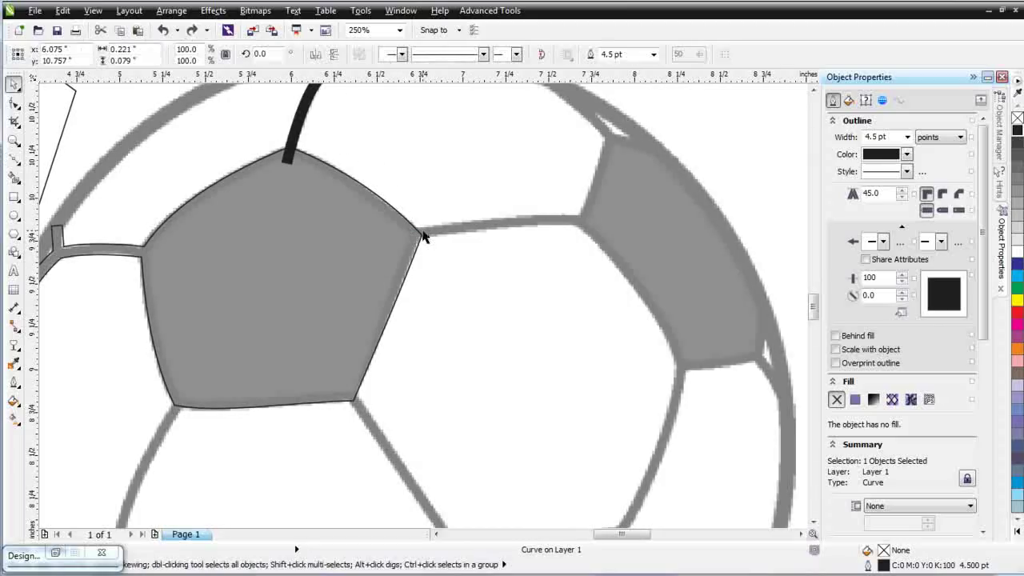
{"action": "key", "text": "space"}
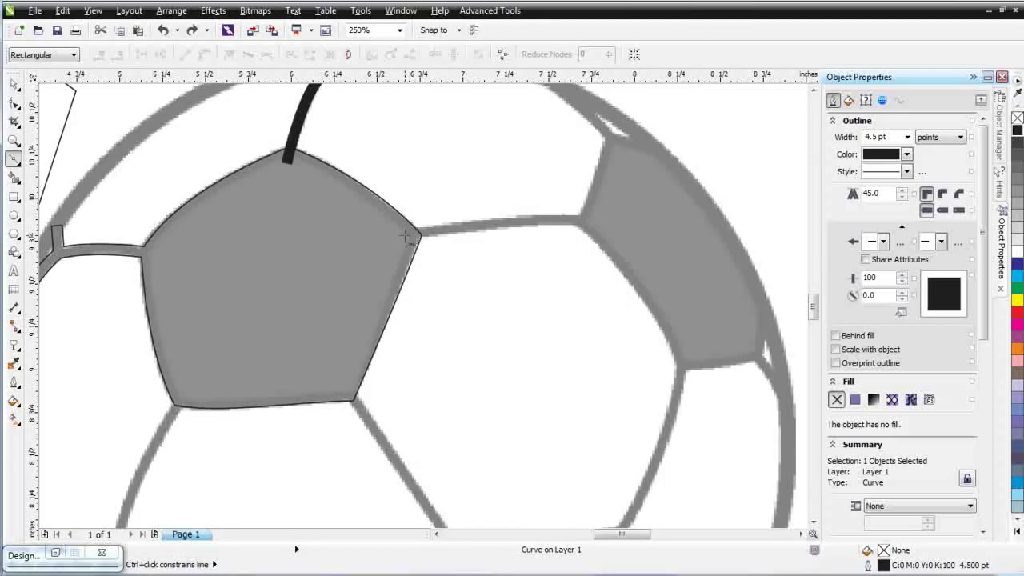
{"action": "left_click", "coordinate": [409, 236]}
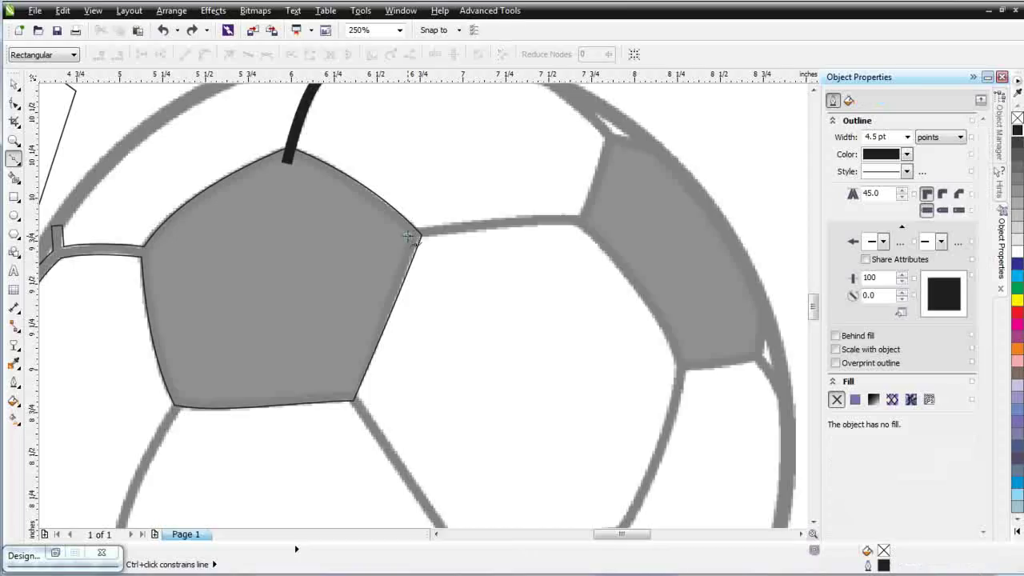
{"action": "left_click", "coordinate": [596, 221]}
{"action": "key", "text": "space"}
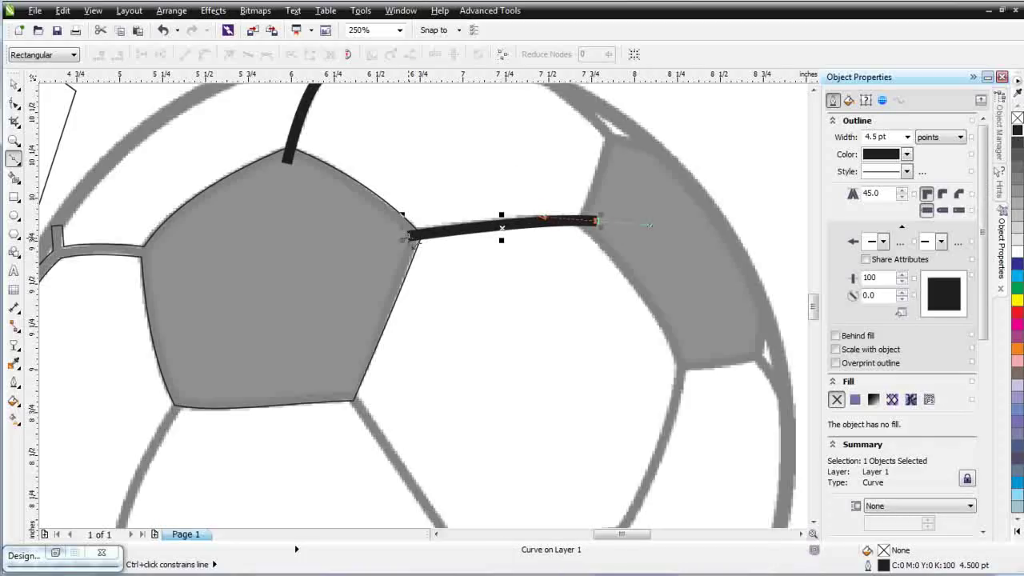
Step: Extend the new seam's start node further into the pentagon and adjust the segment's curvature to follow the bitmap
{"action": "left_click", "coordinate": [13, 102]}
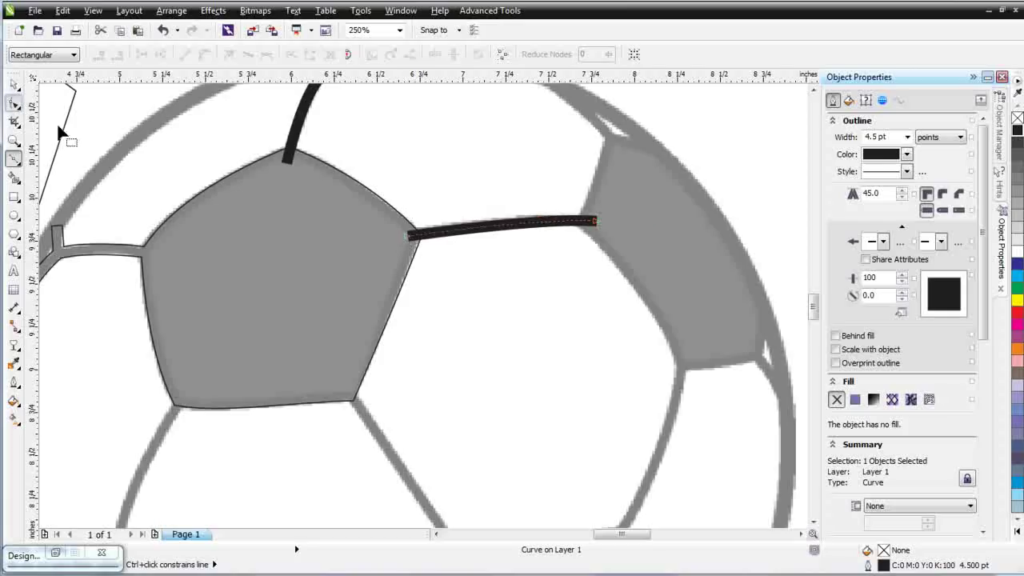
{"action": "left_click_drag", "start_coordinate": [401, 234], "coordinate": [398, 234]}
{"action": "left_click_drag", "start_coordinate": [500, 224], "coordinate": [498, 232]}
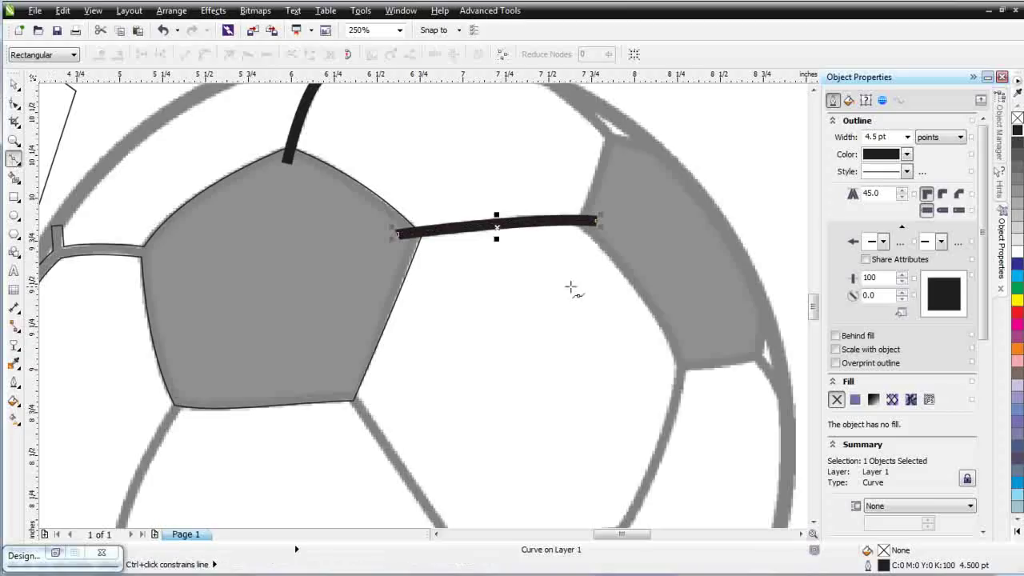
Step: Trace the short seam from the upper-right dark patch's top corner to the ball's rim with a curved Bezier line
{"action": "scroll", "coordinate": [710, 266], "scroll_direction": "down", "scroll_amount": 3}
{"action": "scroll", "coordinate": [373, 285], "scroll_direction": "up", "scroll_amount": 3}
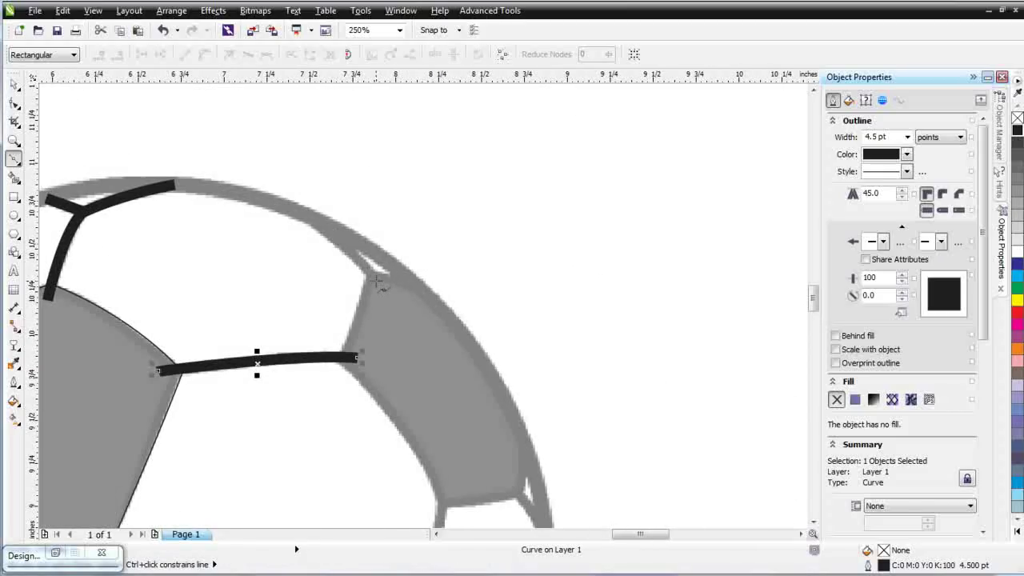
{"action": "left_click", "coordinate": [377, 281]}
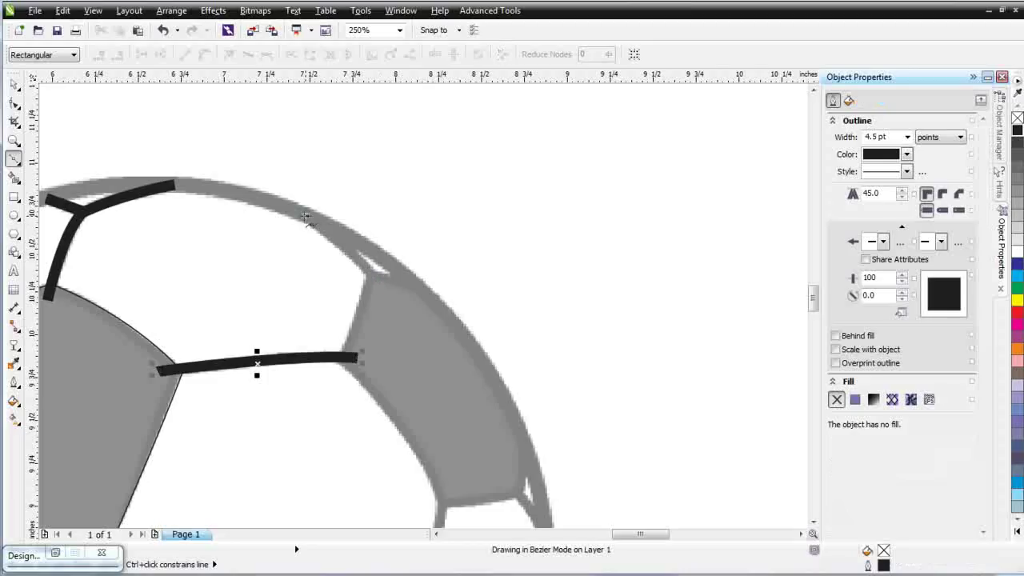
{"action": "double_click", "coordinate": [282, 207]}
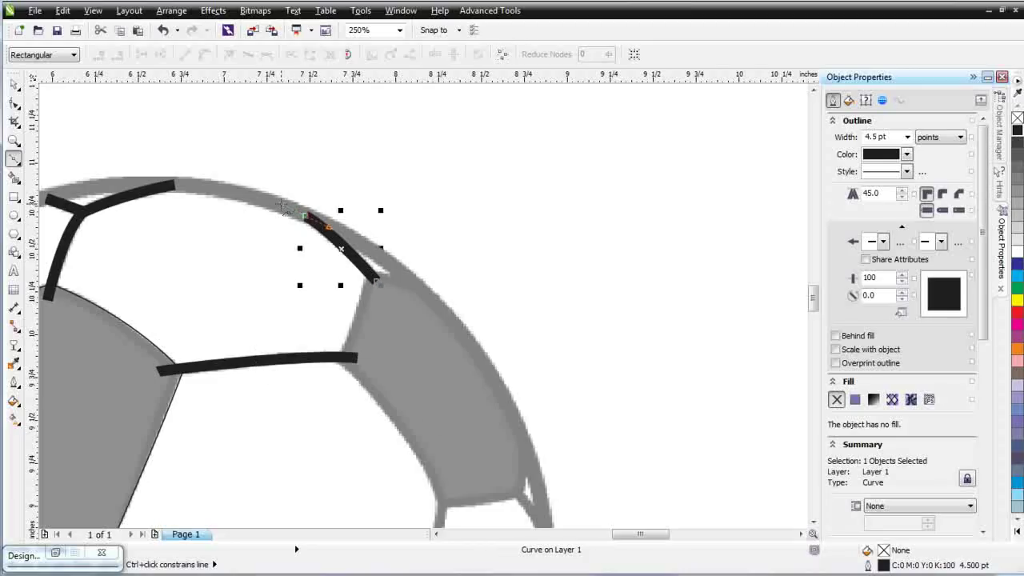
Step: Trace the seam between the upper-right and lower-right dark patches with a separate three-node Bezier curve ending inside both patches
{"action": "scroll", "coordinate": [473, 467], "scroll_direction": "down", "scroll_amount": 2}
{"action": "scroll", "coordinate": [425, 304], "scroll_direction": "up", "scroll_amount": 2}
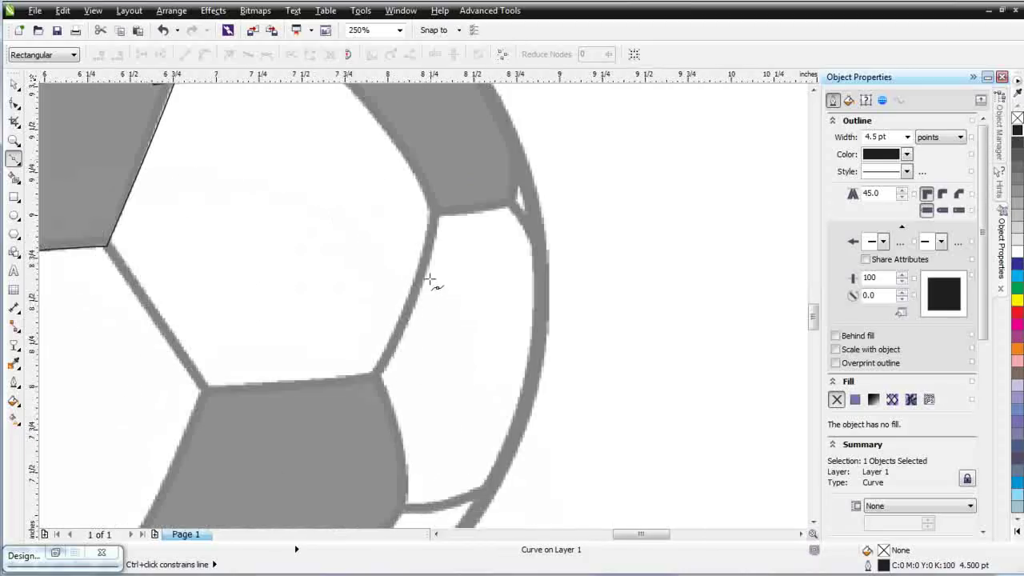
{"action": "key", "text": "space"}
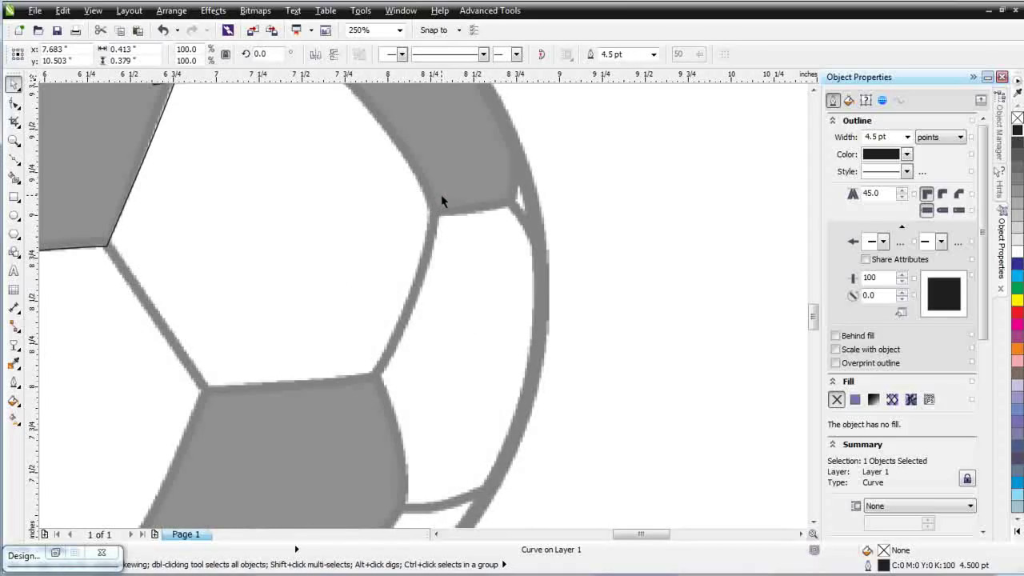
{"action": "key", "text": "space"}
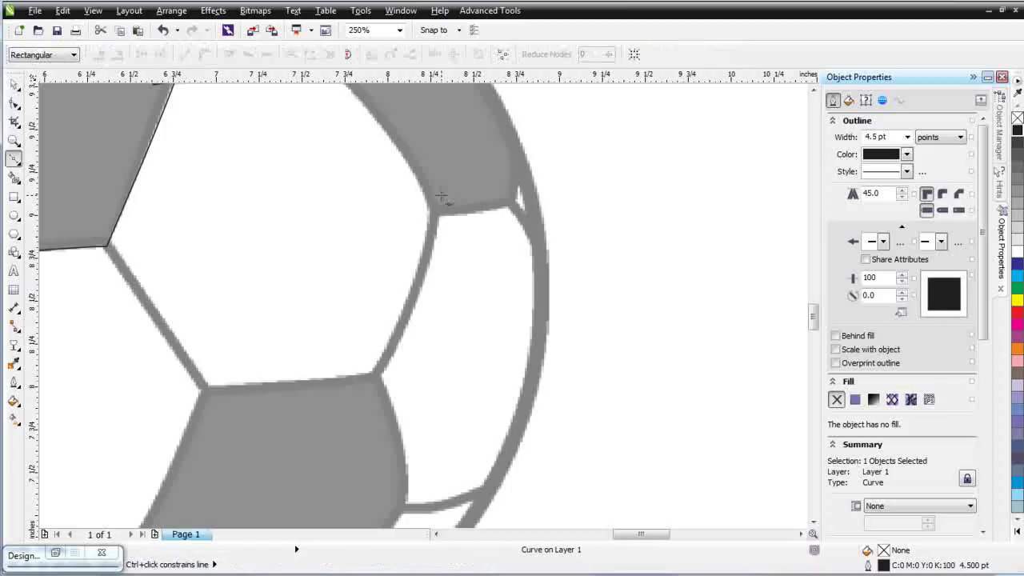
{"action": "key", "text": "Escape"}
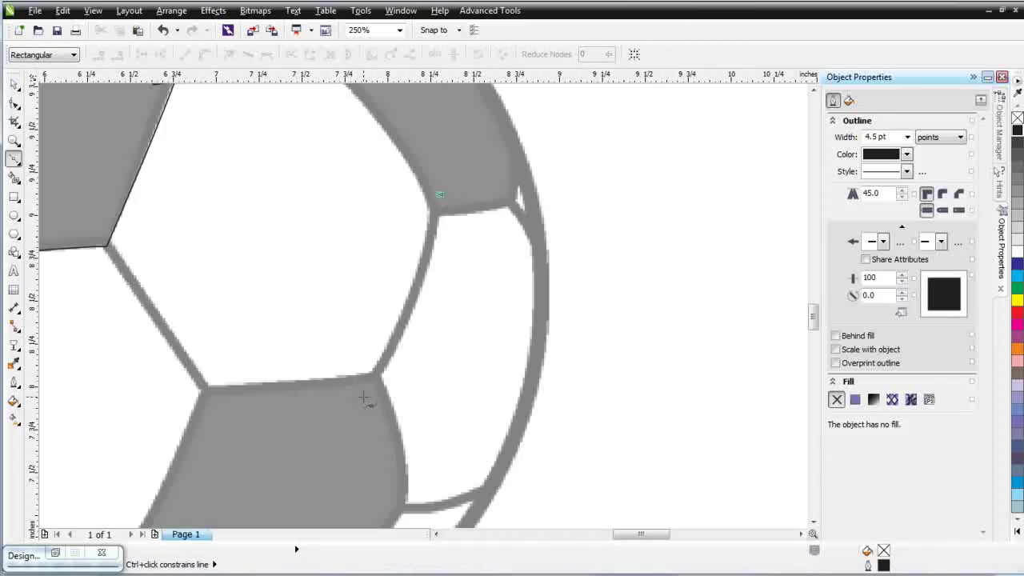
{"action": "left_click_drag", "start_coordinate": [409, 305], "coordinate": [406, 335]}
{"action": "left_click_drag", "start_coordinate": [362, 393], "coordinate": [349, 417]}
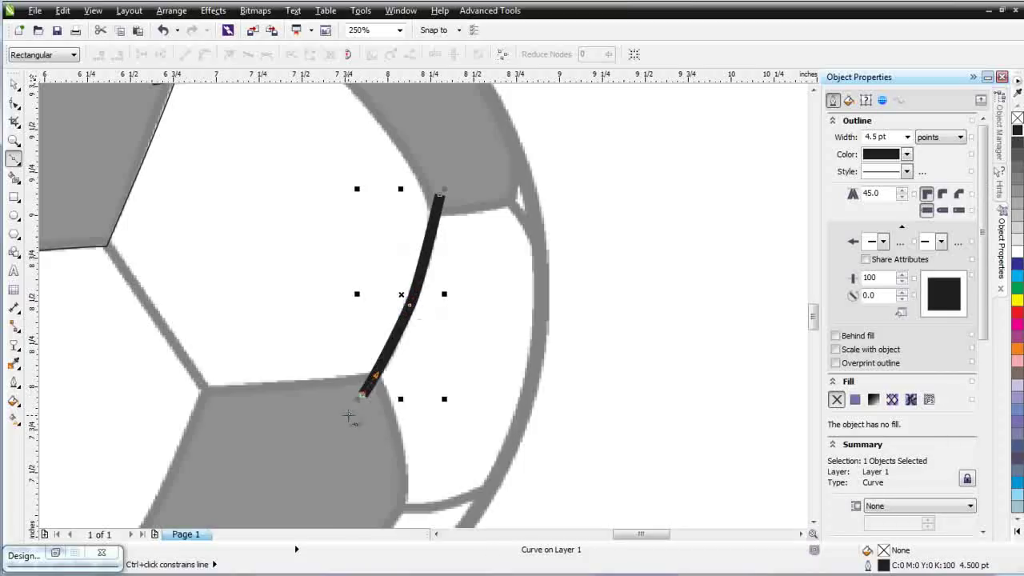
Step: Adjust the middle node's handles and the upper segment of the three-node seam curve to match the bitmap
{"action": "left_click", "coordinate": [410, 308]}
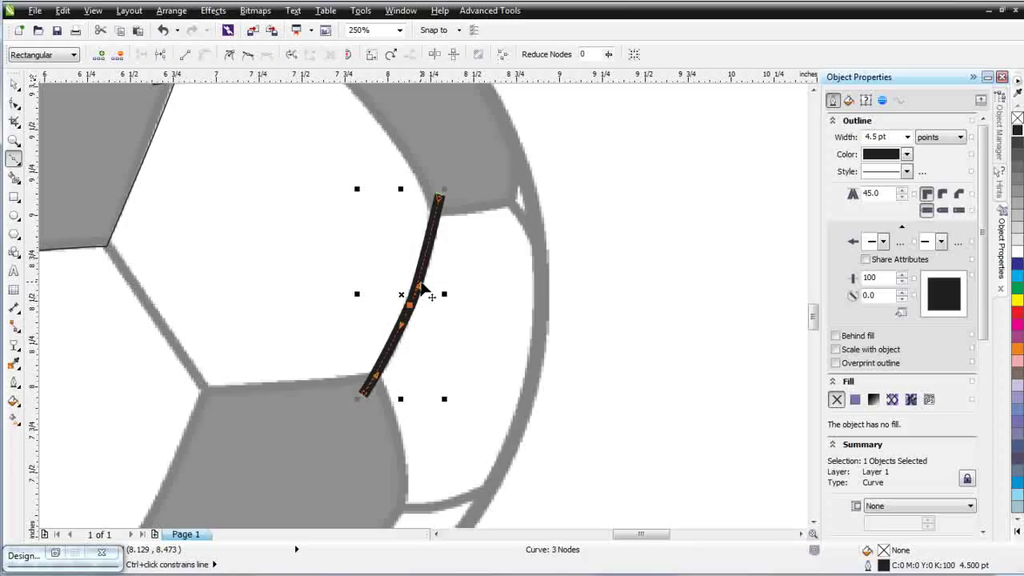
{"action": "left_click_drag", "start_coordinate": [422, 285], "coordinate": [431, 274]}
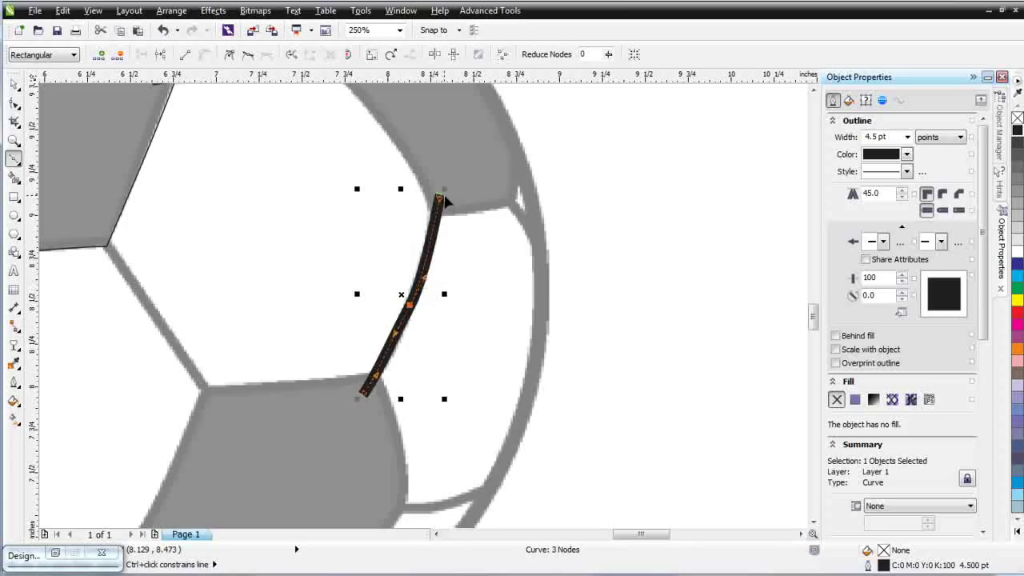
{"action": "left_click_drag", "start_coordinate": [445, 200], "coordinate": [445, 191]}
{"action": "left_click_drag", "start_coordinate": [427, 286], "coordinate": [430, 291]}
{"action": "scroll", "coordinate": [438, 318], "scroll_direction": "down", "scroll_amount": 2}
{"action": "scroll", "coordinate": [438, 317], "scroll_direction": "down", "scroll_amount": 2}
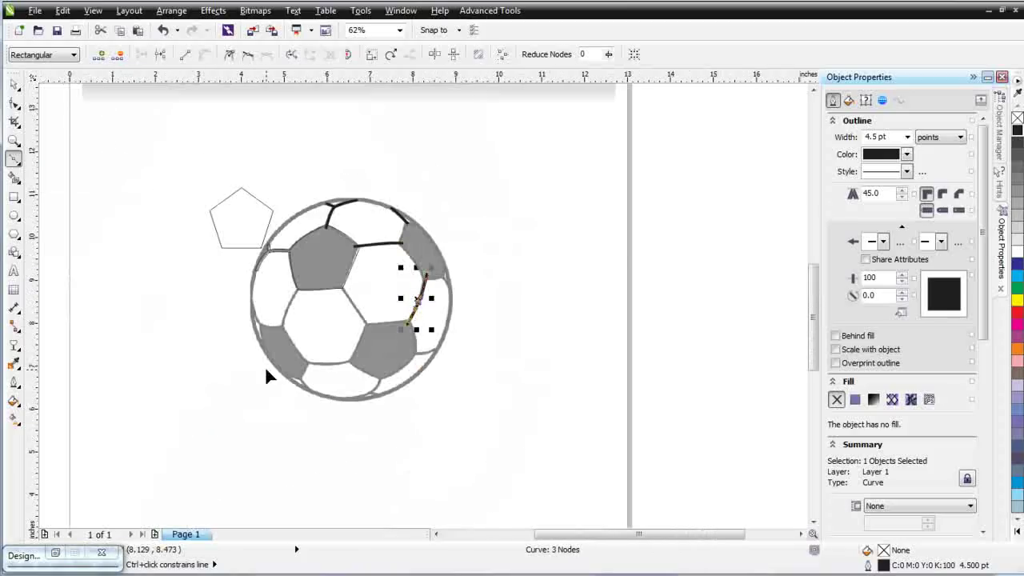
{"action": "scroll", "coordinate": [314, 342], "scroll_direction": "up", "scroll_amount": 1}
{"action": "scroll", "coordinate": [554, 284], "scroll_direction": "up", "scroll_amount": 1}
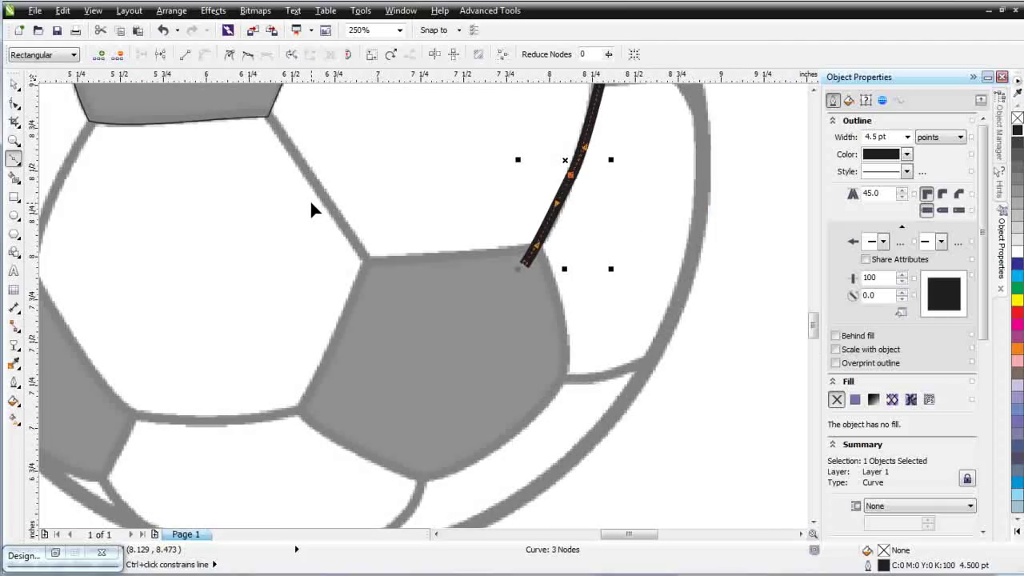
Step: Trace the seam from the central pentagon's lower-right corner into the lower-right dark patch with a separate straight line
{"action": "key", "text": "space"}
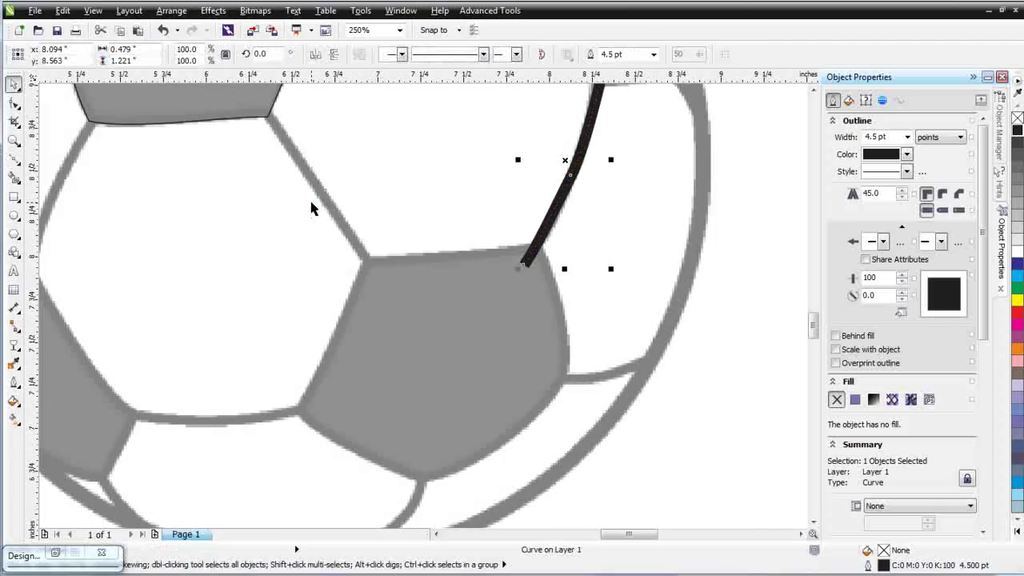
{"action": "key", "text": "F5"}
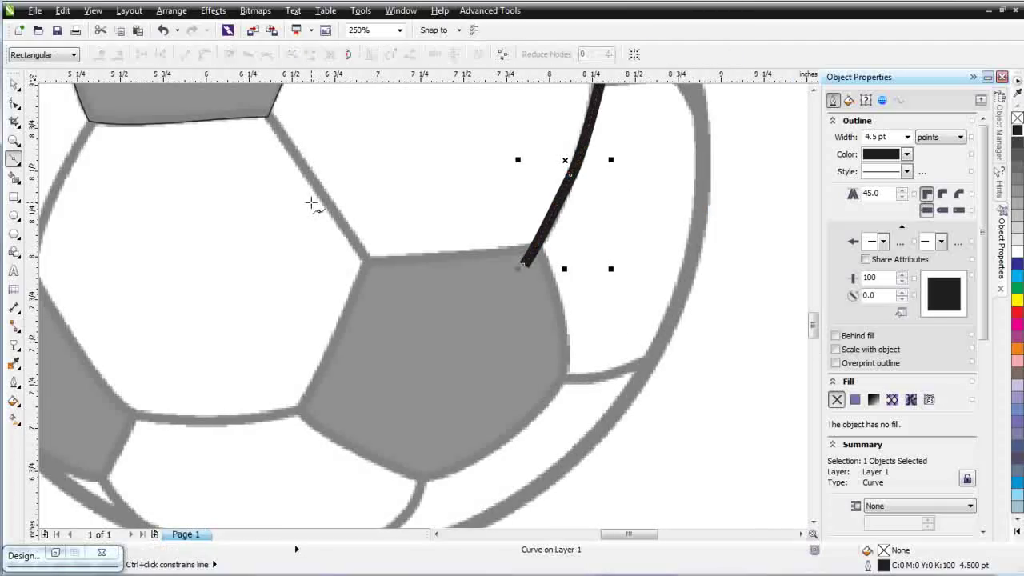
{"action": "left_click", "coordinate": [262, 105]}
{"action": "left_click", "coordinate": [378, 279]}
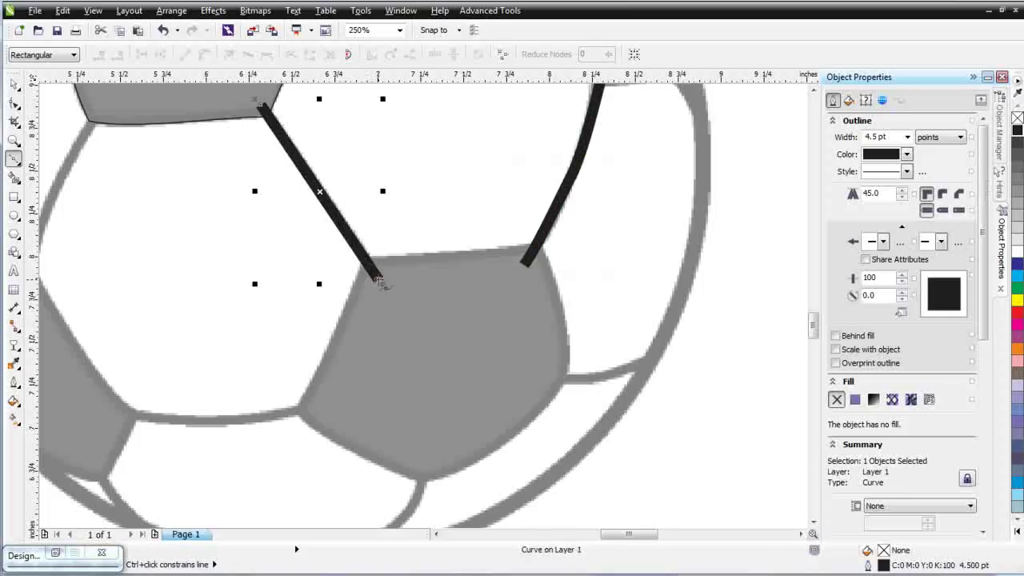
Step: Trace the seam from the central pentagon's lower-left corner into the lower-left dark patch with a curved Bezier line about 1.04 inches tall
{"action": "scroll", "coordinate": [383, 347], "scroll_direction": "down", "scroll_amount": 3}
{"action": "scroll", "coordinate": [322, 229], "scroll_direction": "up", "scroll_amount": 3}
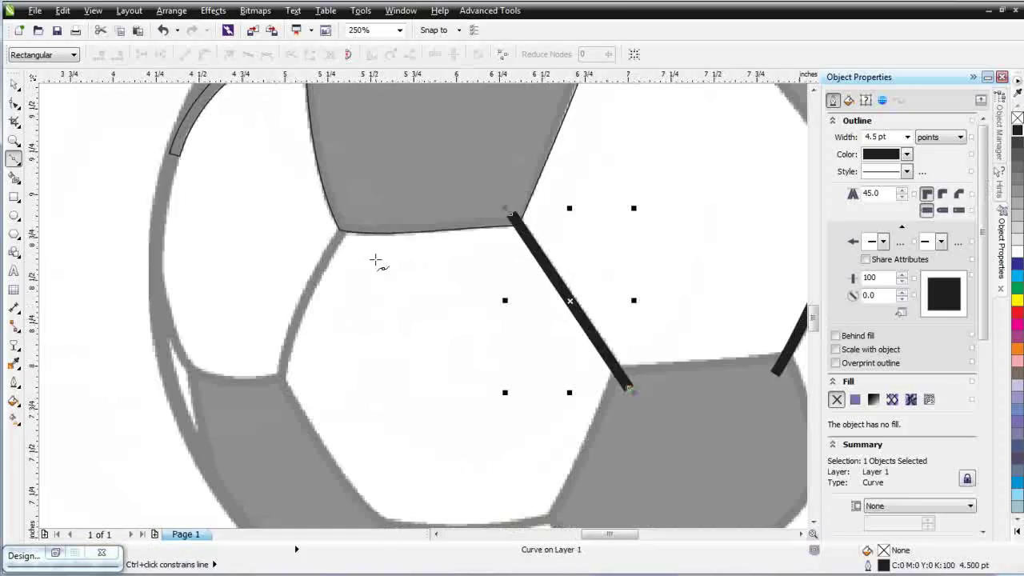
{"action": "key", "text": "space"}
{"action": "key", "text": "space"}
{"action": "left_click", "coordinate": [346, 220]}
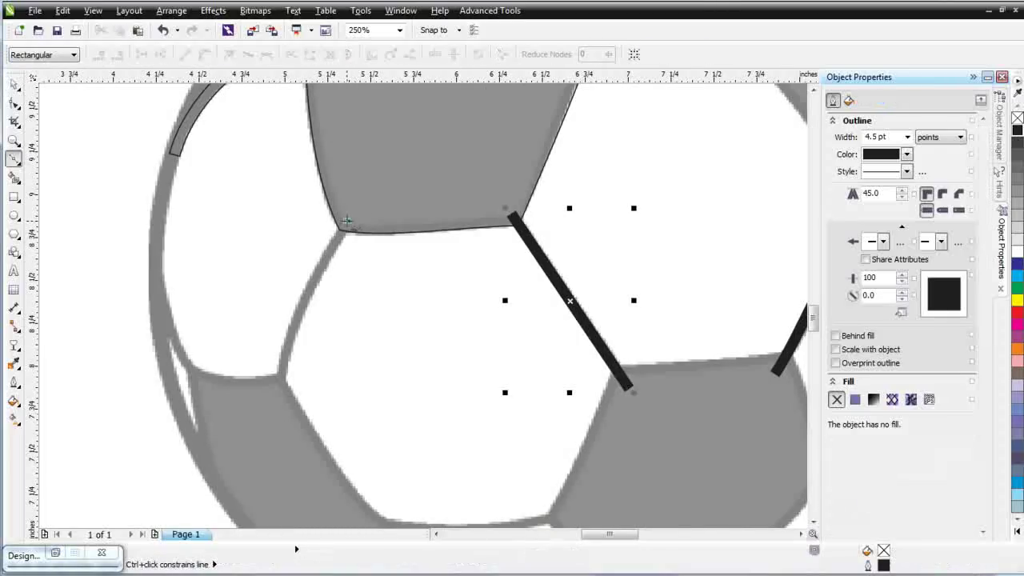
{"action": "left_click_drag", "start_coordinate": [280, 399], "coordinate": [285, 459]}
Step: Trace the short seam from the lower-right dark patch's right corner to the ball's rim with a curved Bezier line
{"action": "scroll", "coordinate": [285, 459], "scroll_direction": "down", "scroll_amount": 2}
{"action": "scroll", "coordinate": [473, 405], "scroll_direction": "up", "scroll_amount": 2}
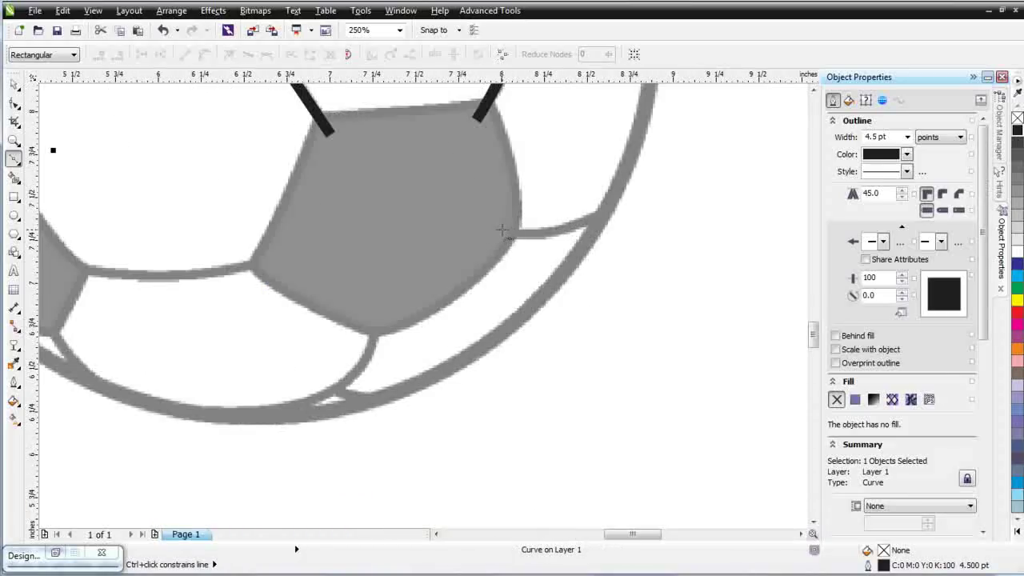
{"action": "key", "text": "space"}
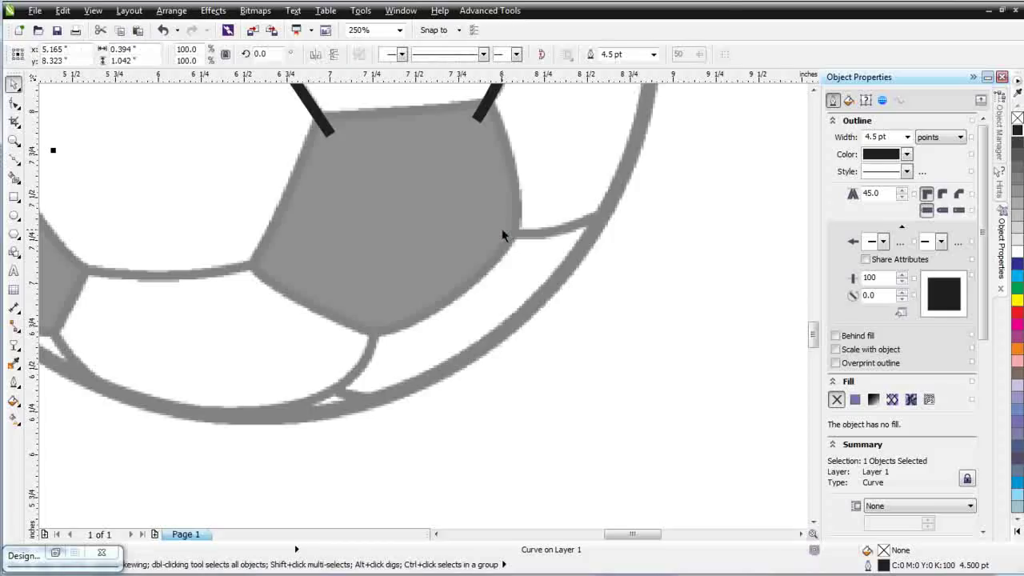
{"action": "key", "text": "space"}
{"action": "left_click", "coordinate": [502, 230]}
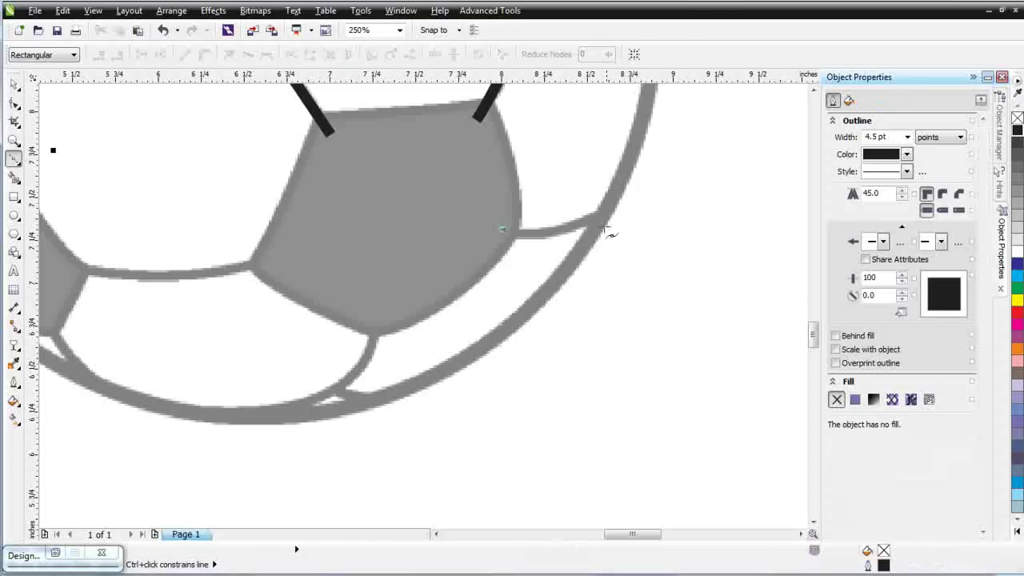
{"action": "left_click_drag", "start_coordinate": [605, 213], "coordinate": [647, 185]}
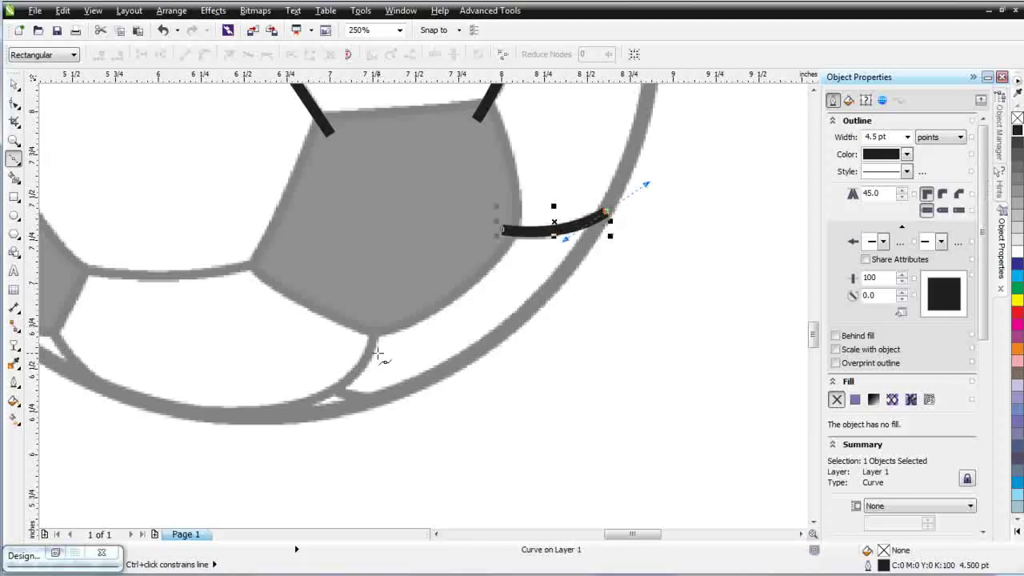
Step: Trace the seam from the lower-right dark patch's bottom corner down to the ball's bottom rim with a three-node Bezier curve
{"action": "key", "text": "space"}
{"action": "key", "text": "space"}
{"action": "scroll", "coordinate": [383, 324], "scroll_direction": "down", "scroll_amount": 2}
{"action": "scroll", "coordinate": [414, 310], "scroll_direction": "up", "scroll_amount": 2}
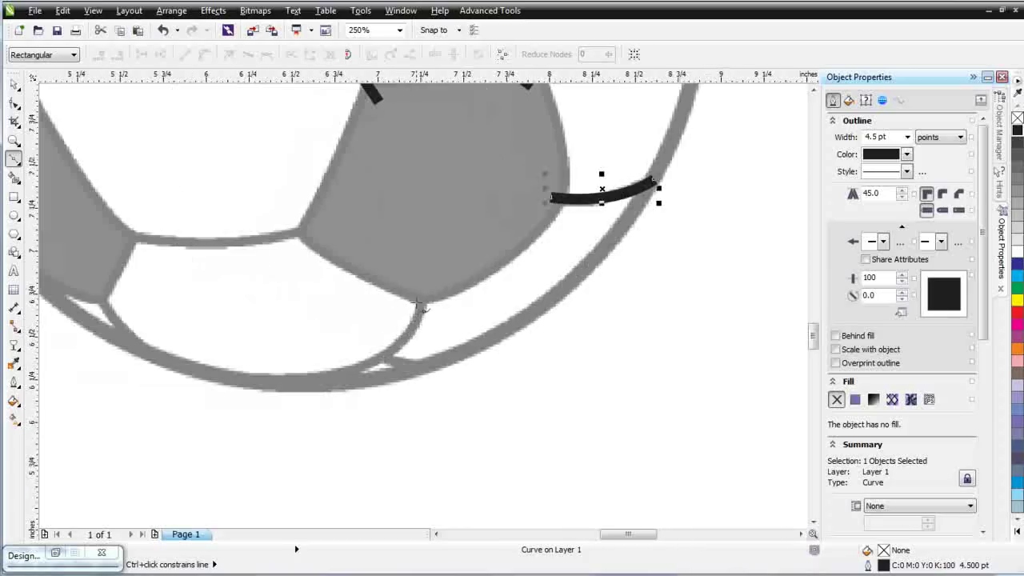
{"action": "left_click", "coordinate": [422, 282]}
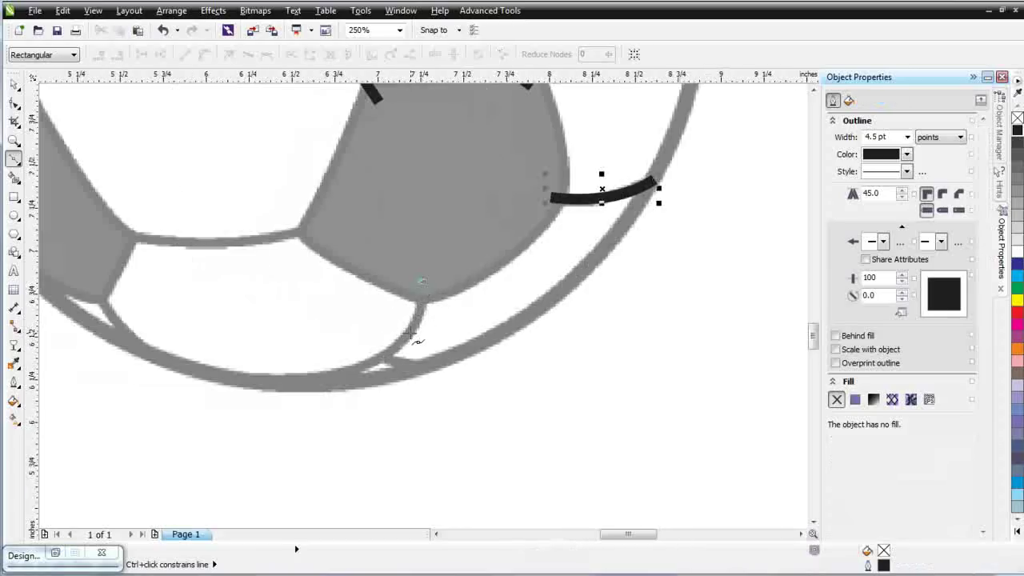
{"action": "left_click_drag", "start_coordinate": [409, 336], "coordinate": [382, 360]}
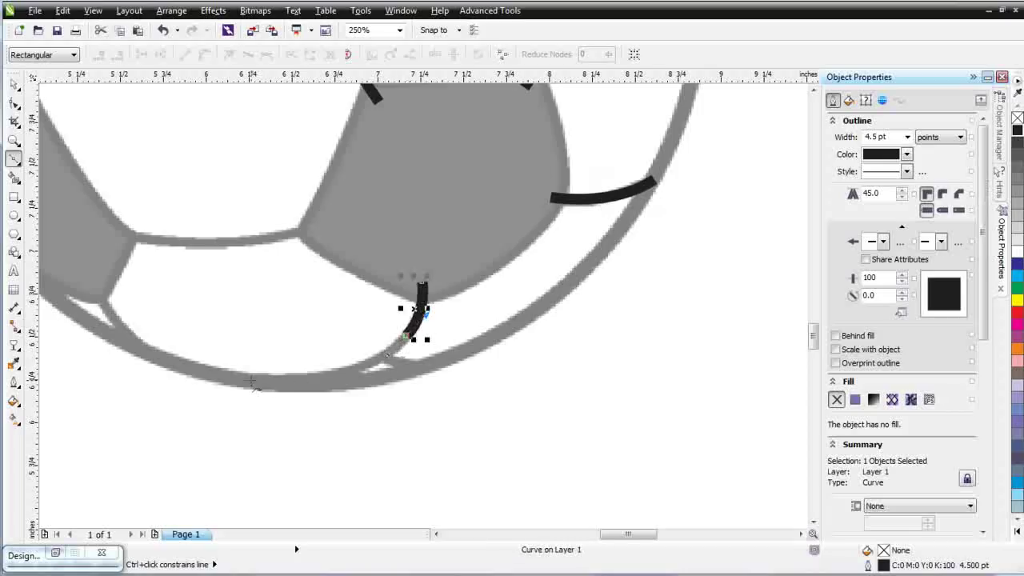
{"action": "left_click_drag", "start_coordinate": [249, 381], "coordinate": [170, 369]}
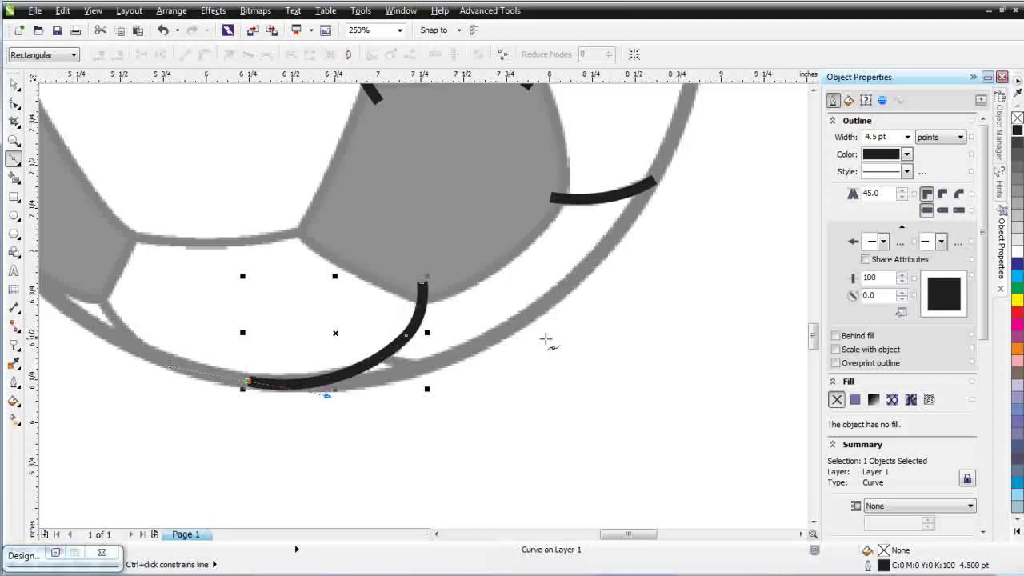
Step: Trace the short branch from the bottom seam curve to the ball's lower-right rim with a separate two-node curve
{"action": "key", "text": "space"}
{"action": "key", "text": "space"}
{"action": "left_click", "coordinate": [388, 362]}
{"action": "left_click", "coordinate": [429, 365]}
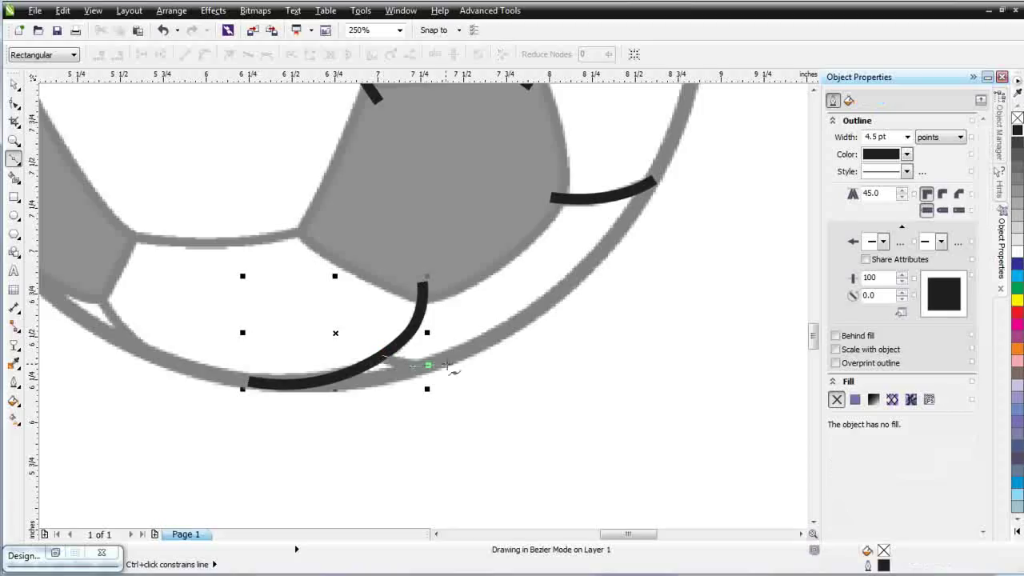
{"action": "key", "text": "space"}
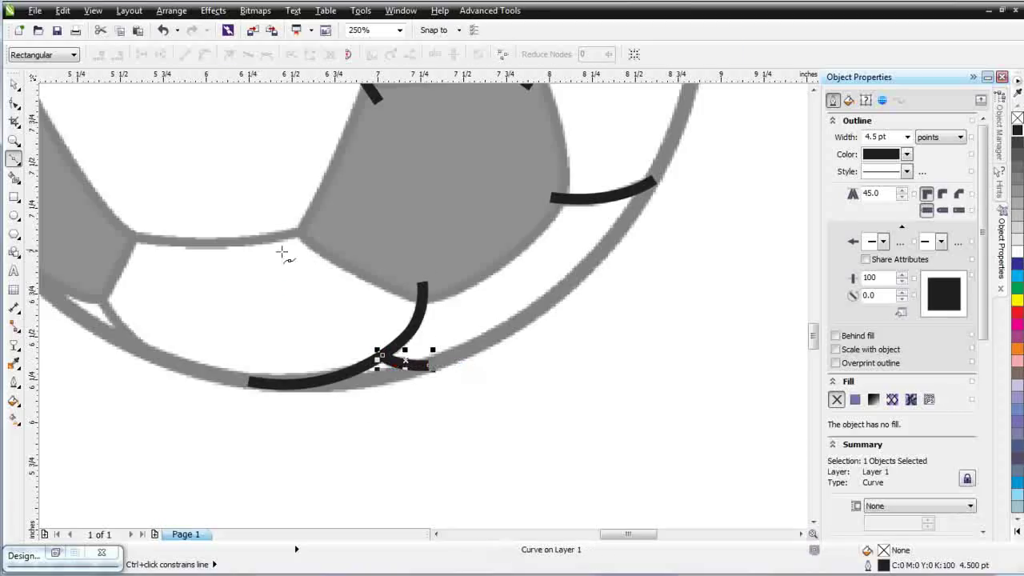
Step: Trace the seam between the lower-left and lower-right dark patches with a Bezier curve about 1.19 inches wide and adjust its end nodes to the bitmap
{"action": "key", "text": "Escape"}
{"action": "left_click_drag", "start_coordinate": [119, 237], "coordinate": [71, 220]}
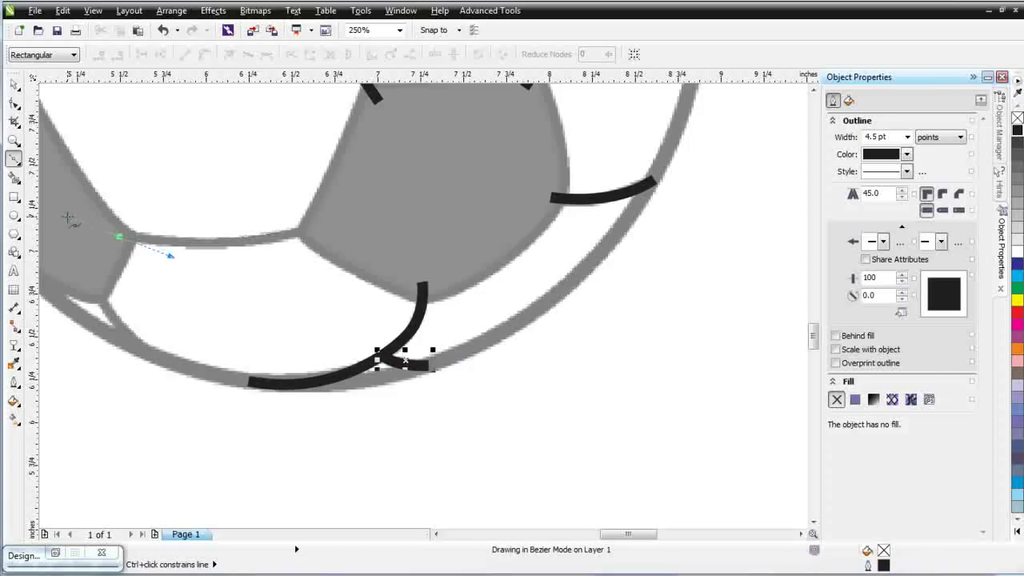
{"action": "left_click", "coordinate": [311, 228]}
{"action": "key", "text": "space"}
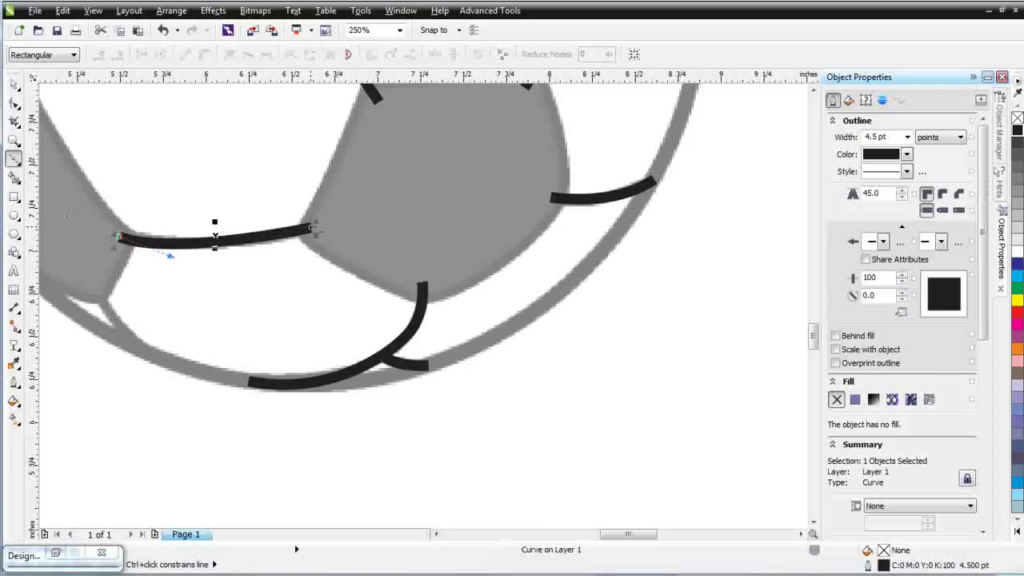
{"action": "left_click", "coordinate": [14, 101]}
{"action": "left_click_drag", "start_coordinate": [310, 232], "coordinate": [316, 232]}
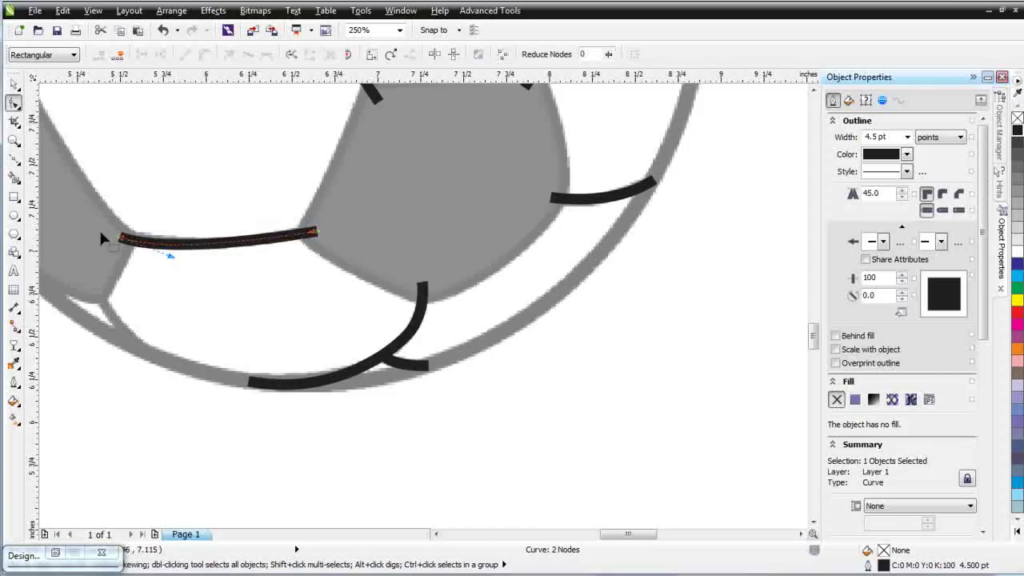
{"action": "left_click_drag", "start_coordinate": [120, 240], "coordinate": [174, 255]}
Step: Trace the short seam from the lower-left dark patch's bottom corner to the ball's rim with a Bezier curve and adjust its shape to the bitmap
{"action": "scroll", "coordinate": [381, 305], "scroll_direction": "down", "scroll_amount": 2}
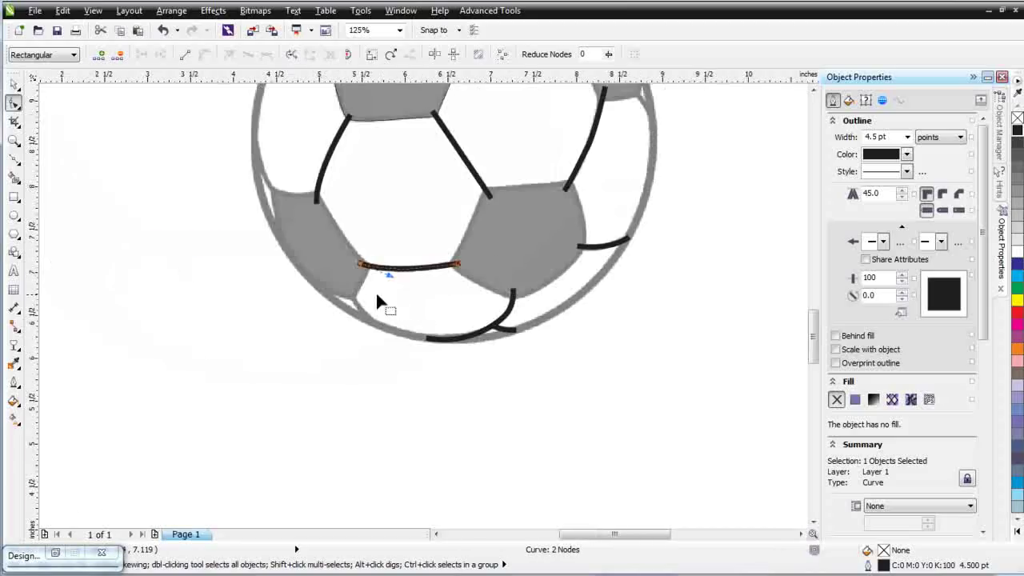
{"action": "scroll", "coordinate": [385, 293], "scroll_direction": "up", "scroll_amount": 2}
{"action": "left_click", "coordinate": [383, 307]}
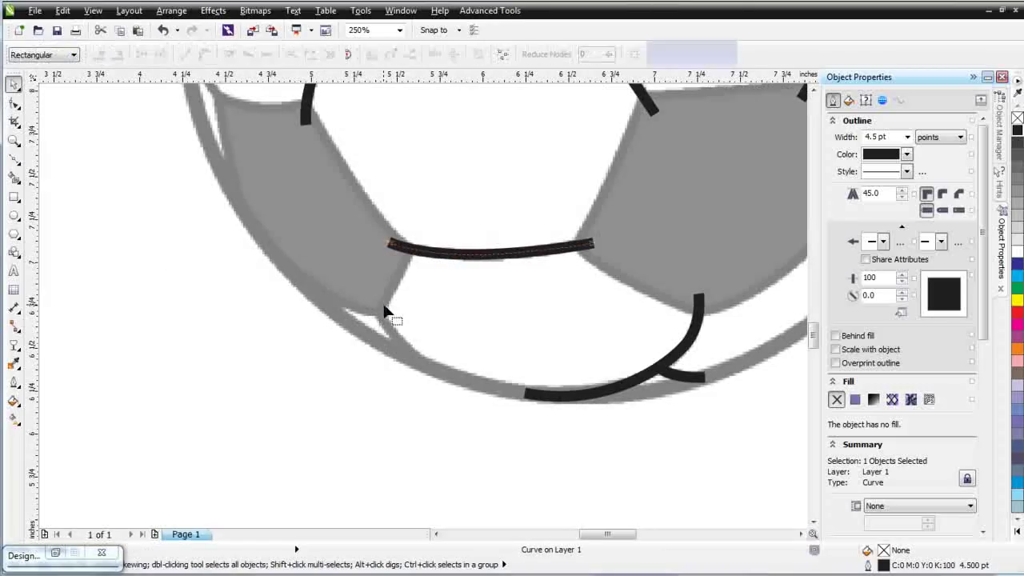
{"action": "key", "text": "space"}
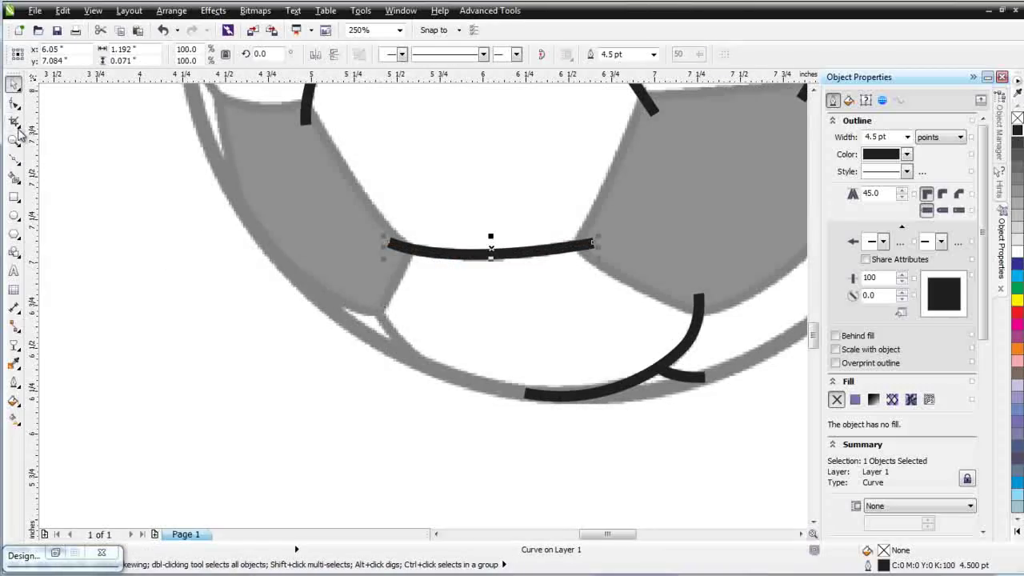
{"action": "left_click", "coordinate": [13, 158]}
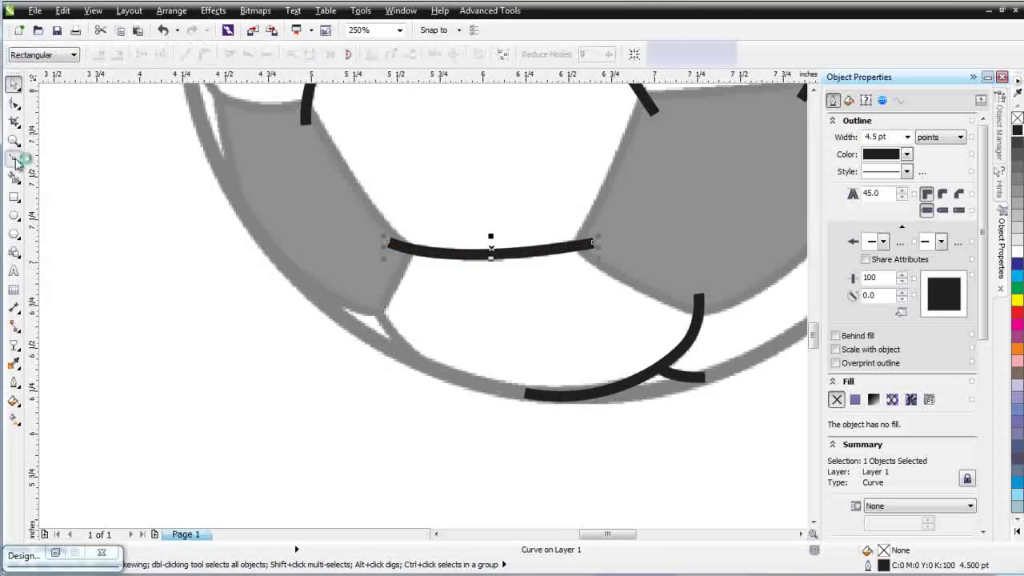
{"action": "left_click", "coordinate": [372, 302]}
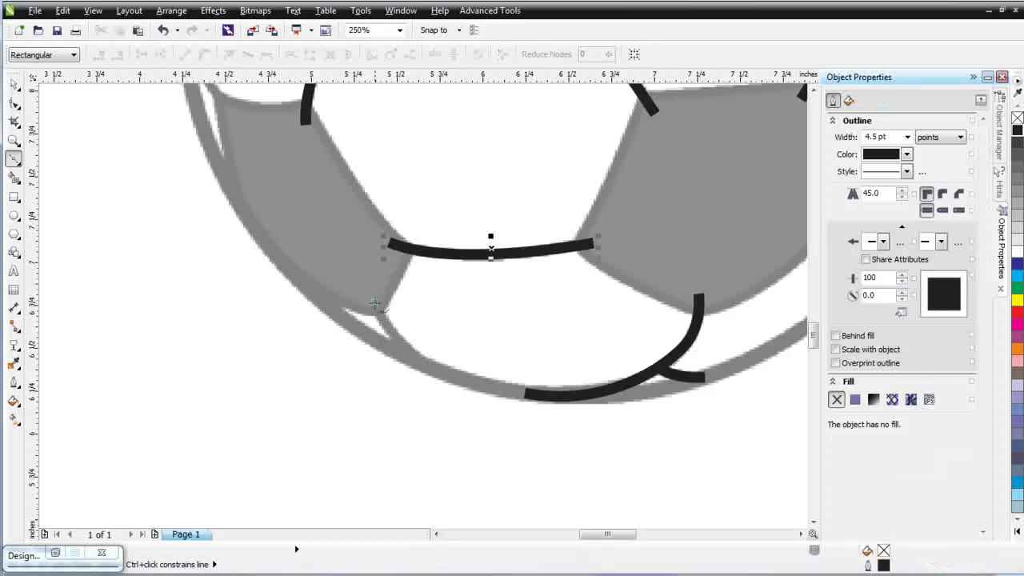
{"action": "left_click_drag", "start_coordinate": [422, 367], "coordinate": [459, 389]}
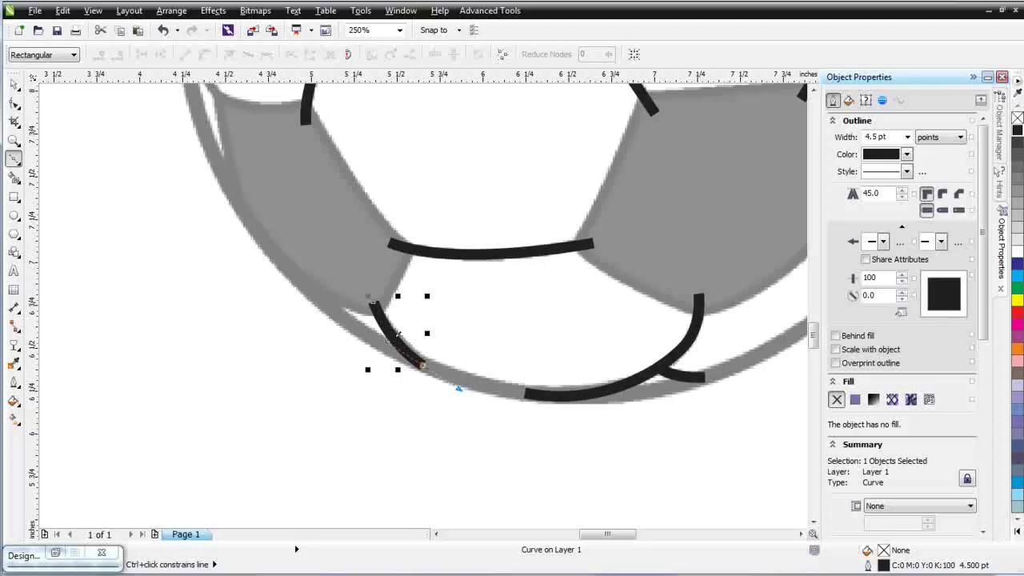
{"action": "left_click", "coordinate": [13, 102]}
{"action": "left_click_drag", "start_coordinate": [425, 367], "coordinate": [386, 344]}
Step: Trace the seam from the lower-left dark patch's upper-left corner up to the ball's left rim with a curved Bezier line
{"action": "scroll", "coordinate": [387, 344], "scroll_direction": "down", "scroll_amount": 3}
{"action": "scroll", "coordinate": [394, 319], "scroll_direction": "up", "scroll_amount": 3}
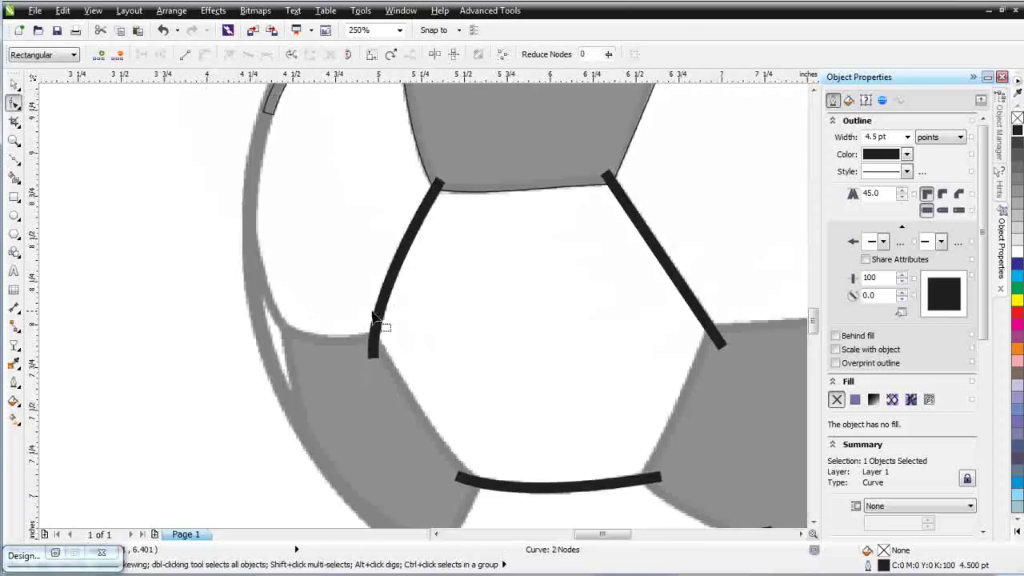
{"action": "left_click", "coordinate": [14, 158]}
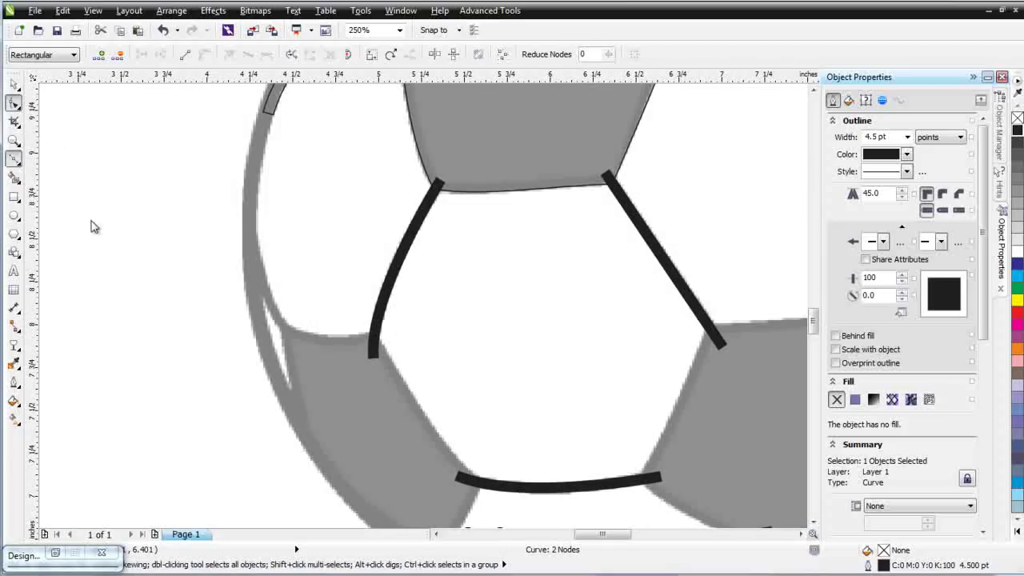
{"action": "key", "text": "Escape"}
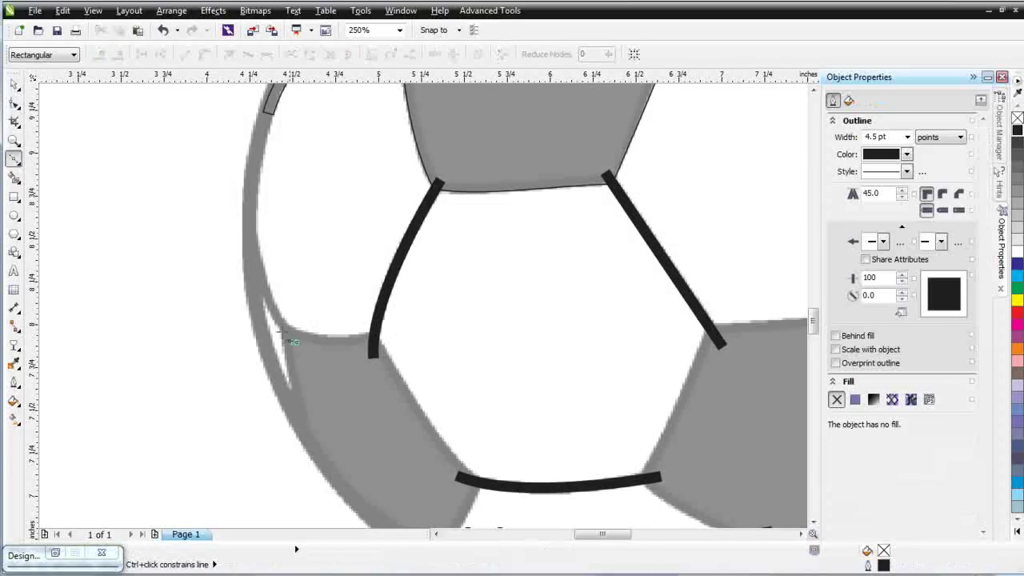
{"action": "left_click_drag", "start_coordinate": [252, 209], "coordinate": [255, 138]}
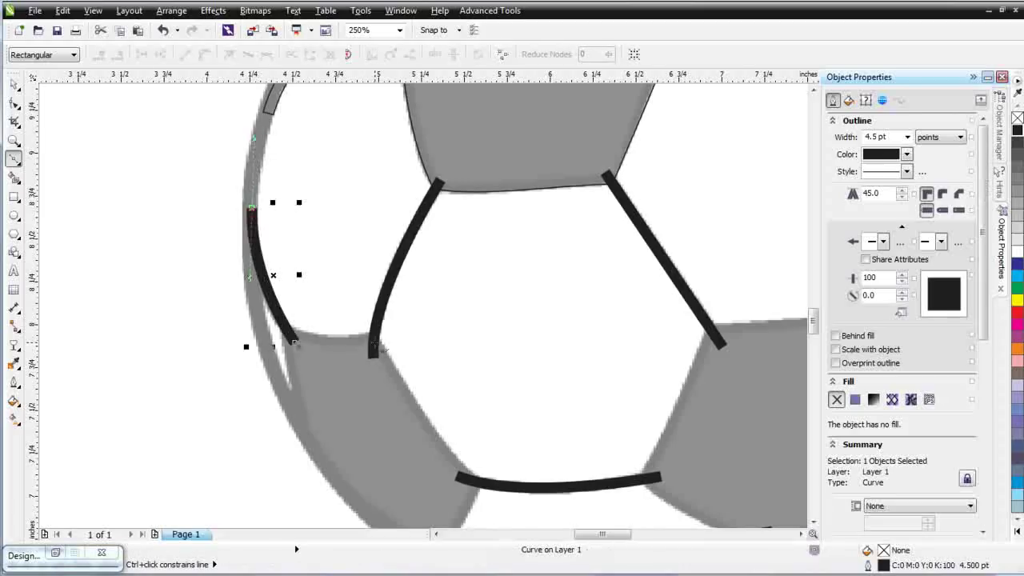
Step: Select the eight seam curves on the lower part of the ball and convert their outlines to objects
{"action": "scroll", "coordinate": [485, 309], "scroll_direction": "down", "scroll_amount": 2}
{"action": "scroll", "coordinate": [432, 330], "scroll_direction": "up", "scroll_amount": 1}
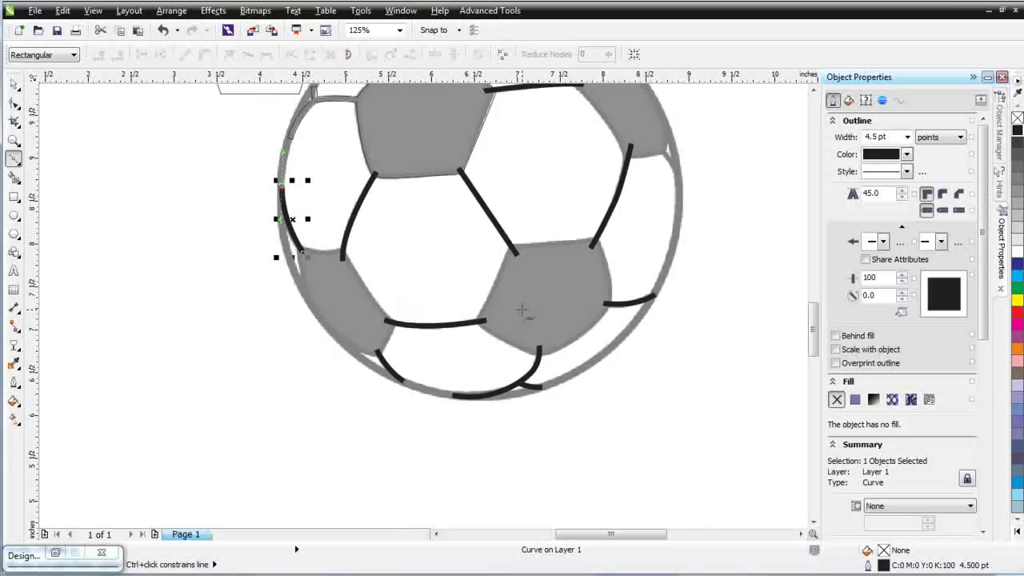
{"action": "scroll", "coordinate": [604, 284], "scroll_direction": "down", "scroll_amount": 1}
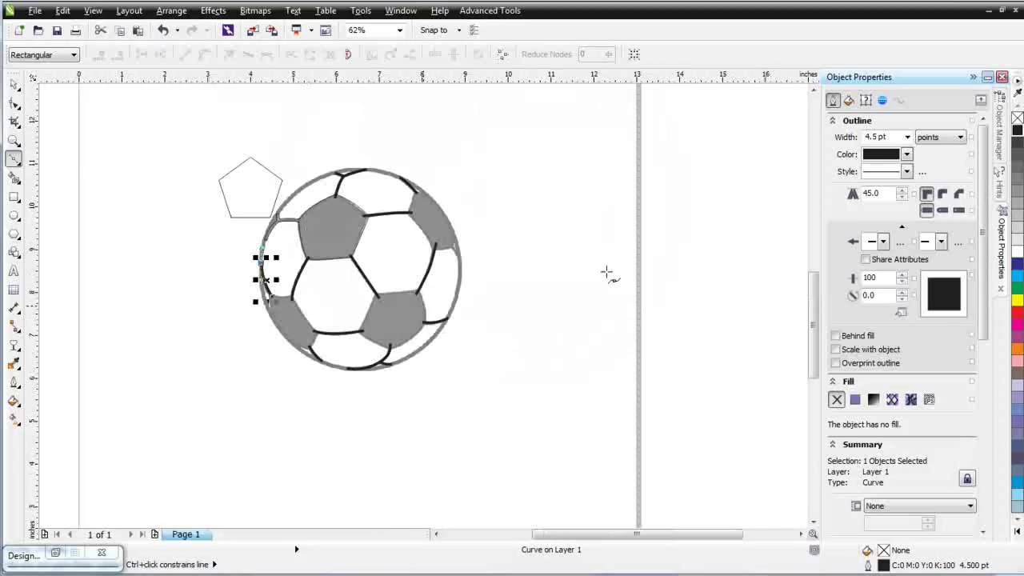
{"action": "left_click", "coordinate": [15, 83]}
{"action": "left_click_drag", "start_coordinate": [551, 435], "coordinate": [173, 260]}
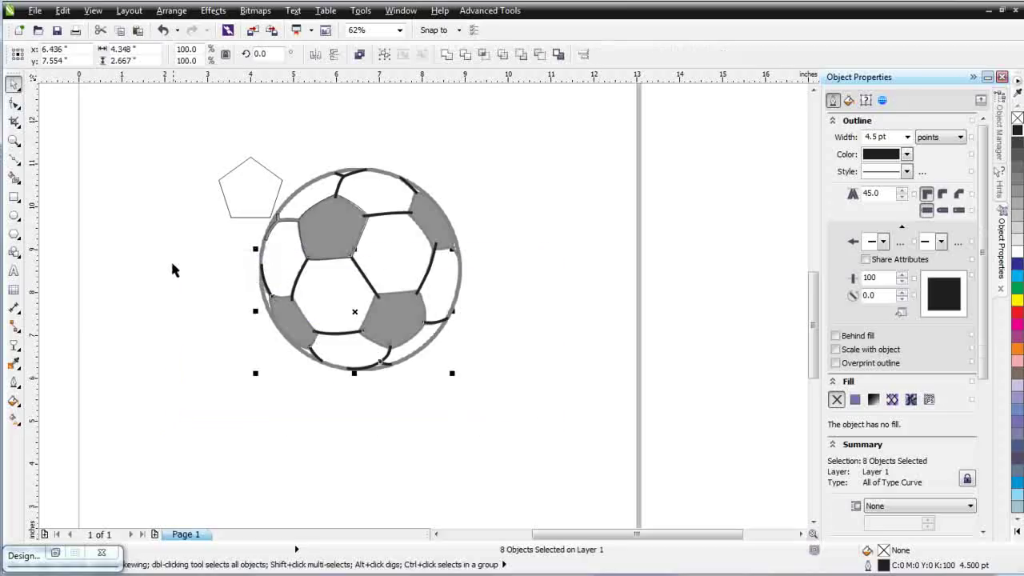
{"action": "left_click", "coordinate": [165, 11]}
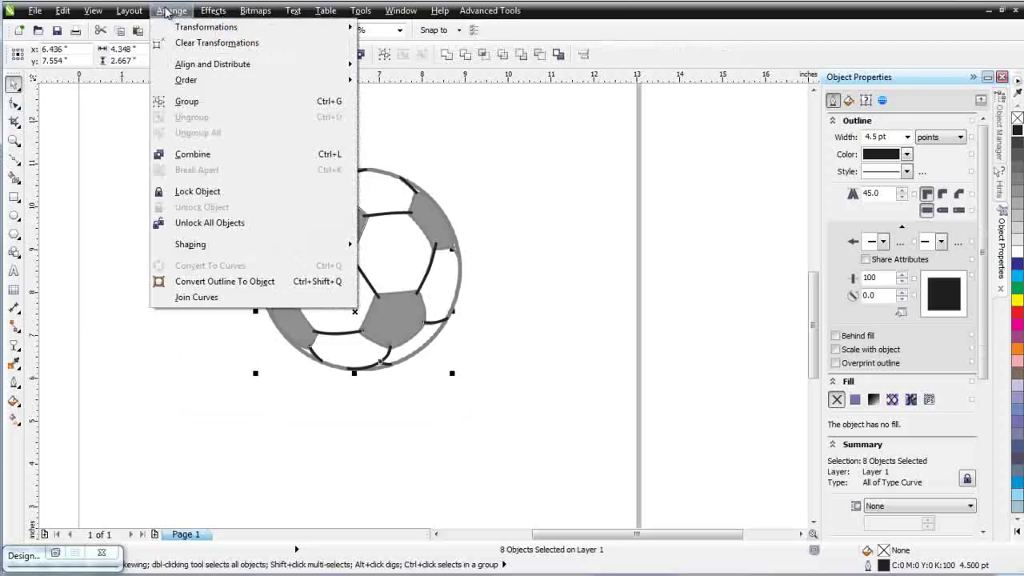
{"action": "left_click", "coordinate": [250, 282]}
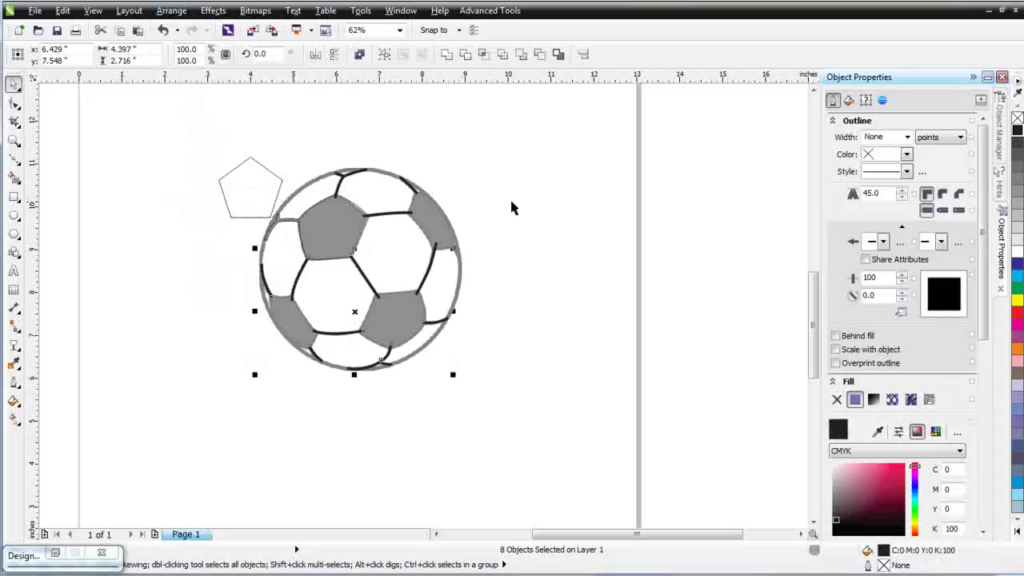
Step: Select the four seam curves on the upper part of the ball and convert their outlines to objects
{"action": "left_click_drag", "start_coordinate": [535, 128], "coordinate": [313, 276]}
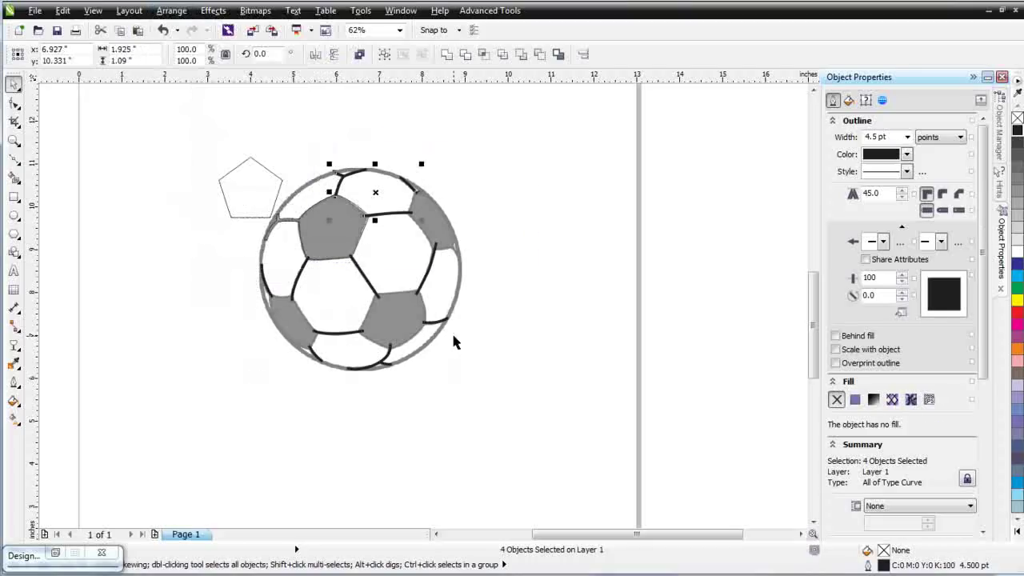
{"action": "left_click", "coordinate": [172, 10]}
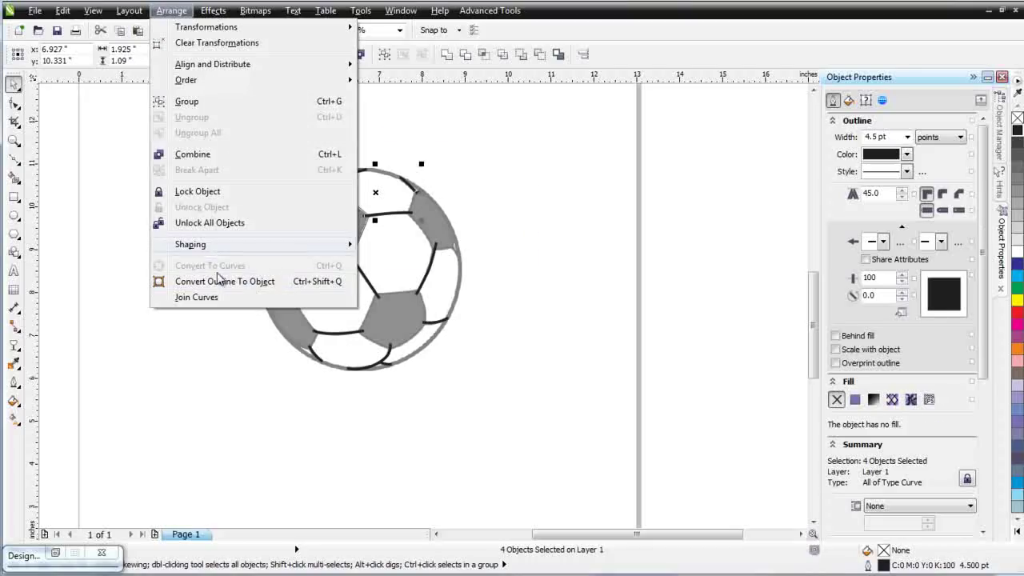
{"action": "left_click", "coordinate": [224, 282]}
{"action": "left_click", "coordinate": [533, 256]}
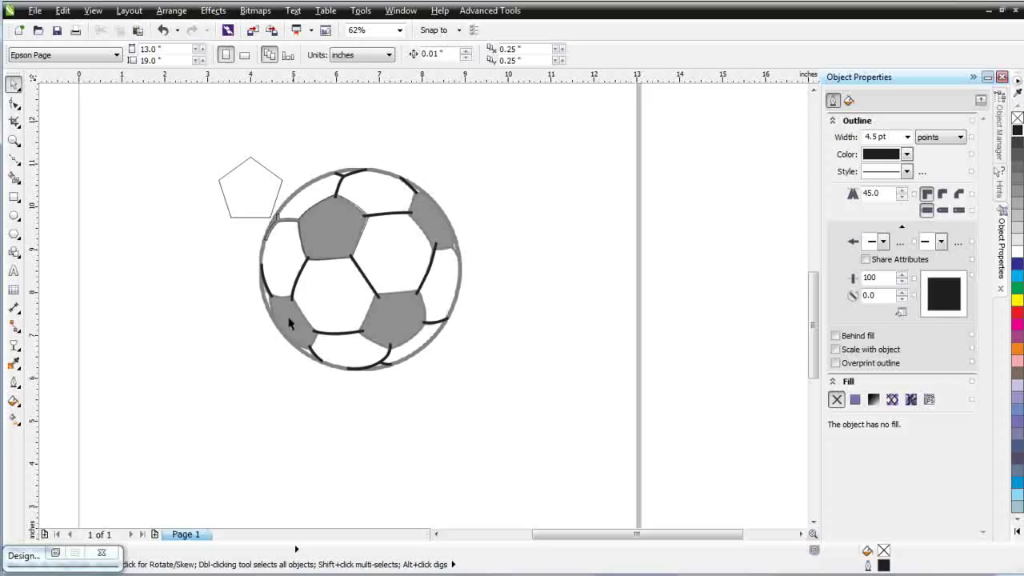
Step: Trace the short seam from the upper-right dark patch's lower-right corner to the ball's rim with a Bezier curve and convert its outline to an object
{"action": "scroll", "coordinate": [452, 232], "scroll_direction": "up", "scroll_amount": 4}
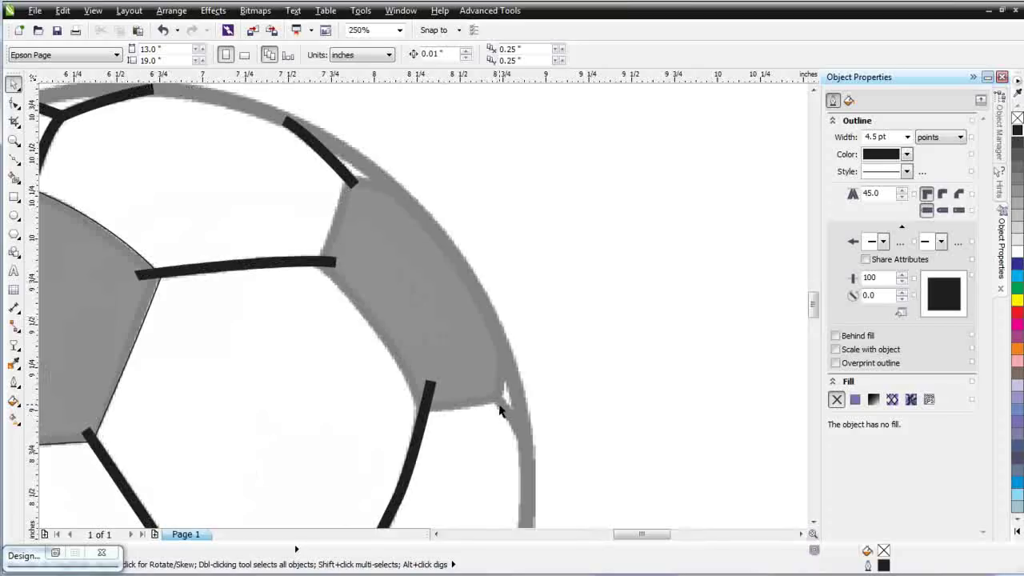
{"action": "left_click", "coordinate": [14, 159]}
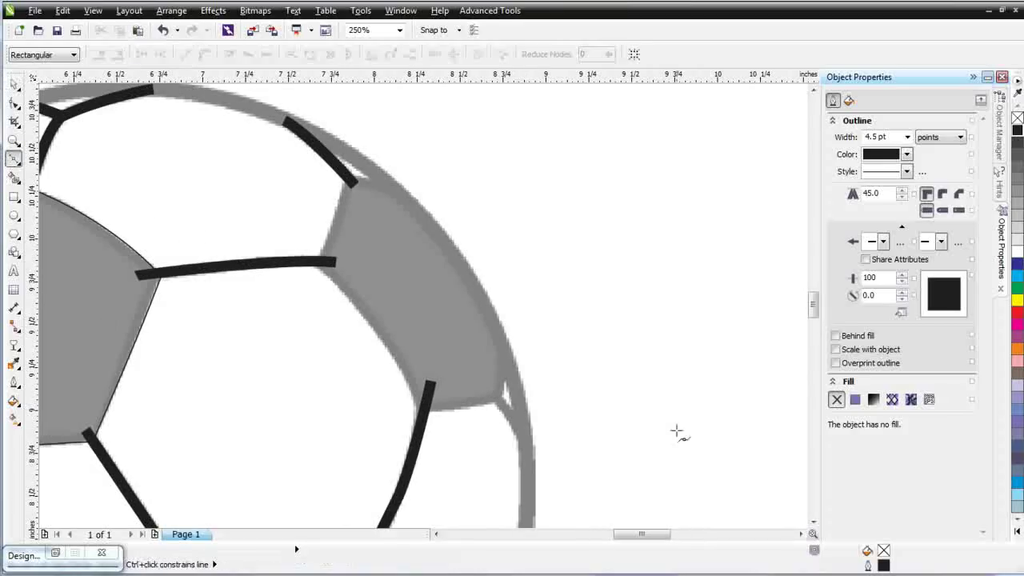
{"action": "left_click", "coordinate": [488, 390]}
{"action": "left_click_drag", "start_coordinate": [524, 452], "coordinate": [537, 495]}
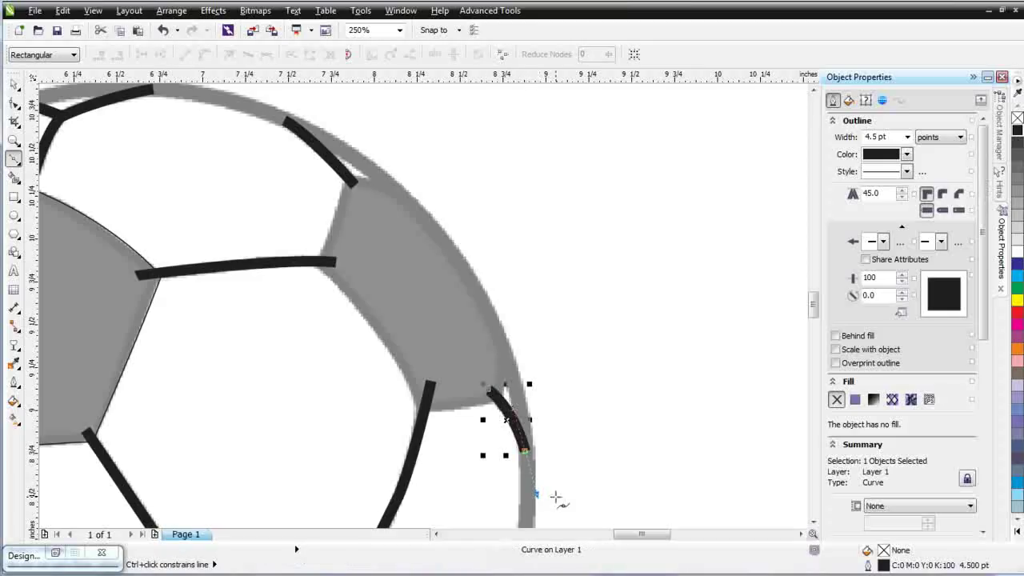
{"action": "left_click", "coordinate": [171, 10]}
{"action": "left_click", "coordinate": [244, 280]}
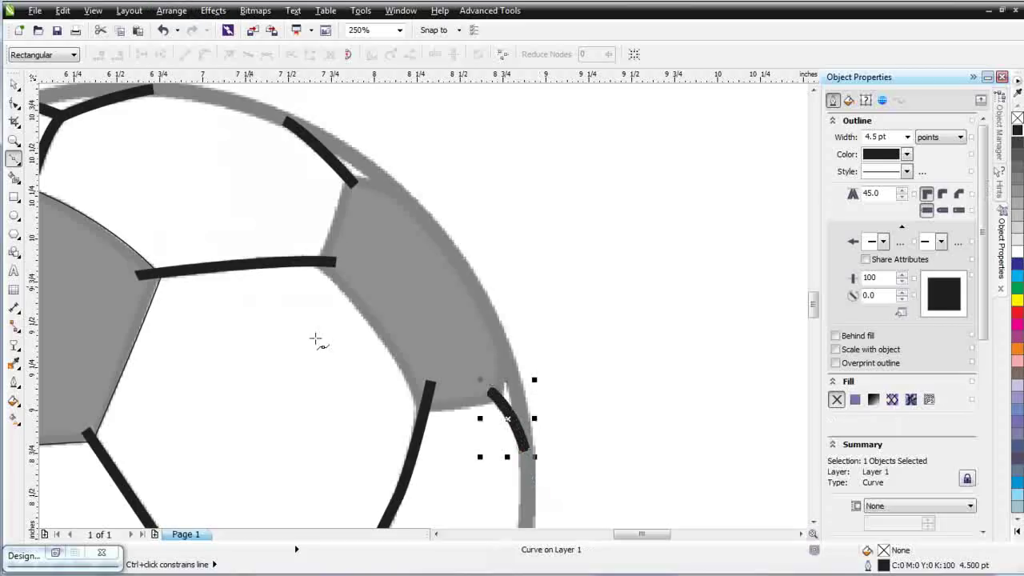
{"action": "left_click", "coordinate": [14, 83]}
Step: Trace the upper-right dark patch with a closed eight-node Bezier outline and set its outline width to 0.5 pt
{"action": "left_click", "coordinate": [15, 160]}
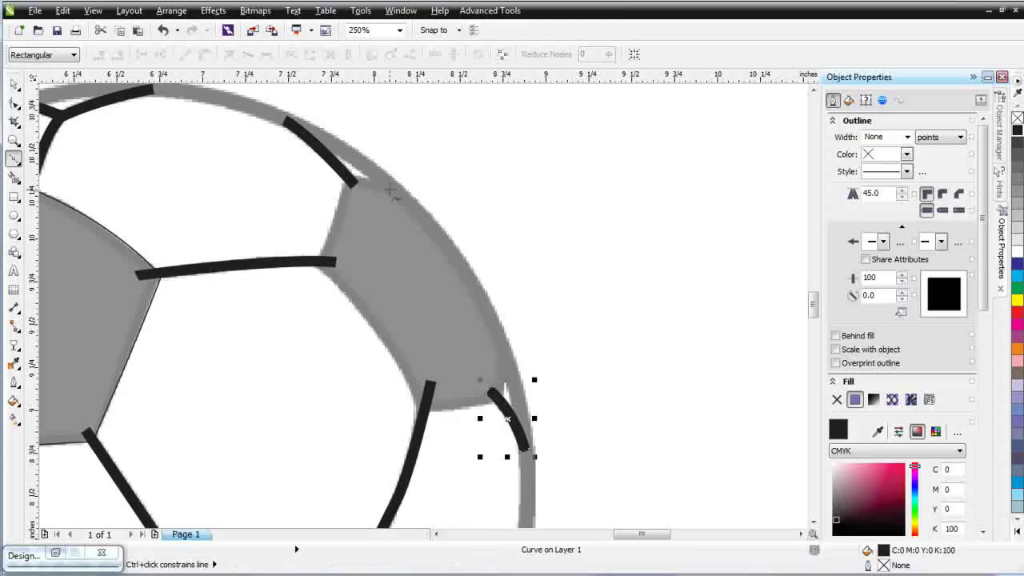
{"action": "left_click", "coordinate": [349, 177]}
{"action": "left_click", "coordinate": [398, 192]}
{"action": "left_click_drag", "start_coordinate": [324, 263], "coordinate": [350, 177]}
{"action": "mouse_move", "coordinate": [324, 262]}
{"action": "left_mouse_down"}
{"action": "mouse_move", "coordinate": [423, 412]}
{"action": "mouse_move", "coordinate": [494, 396]}
{"action": "mouse_move", "coordinate": [504, 350]}
{"action": "left_mouse_up"}
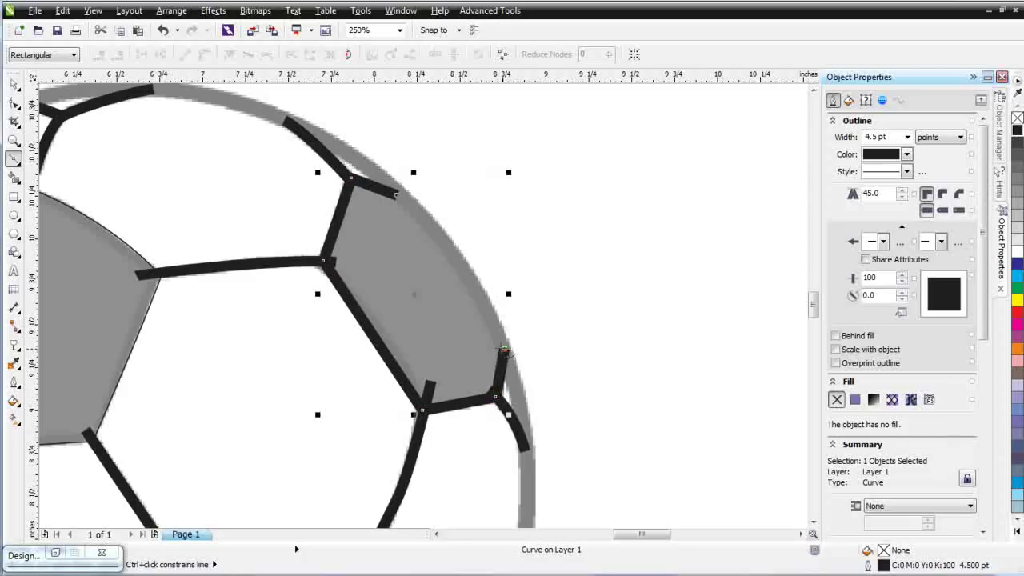
{"action": "left_click", "coordinate": [454, 257]}
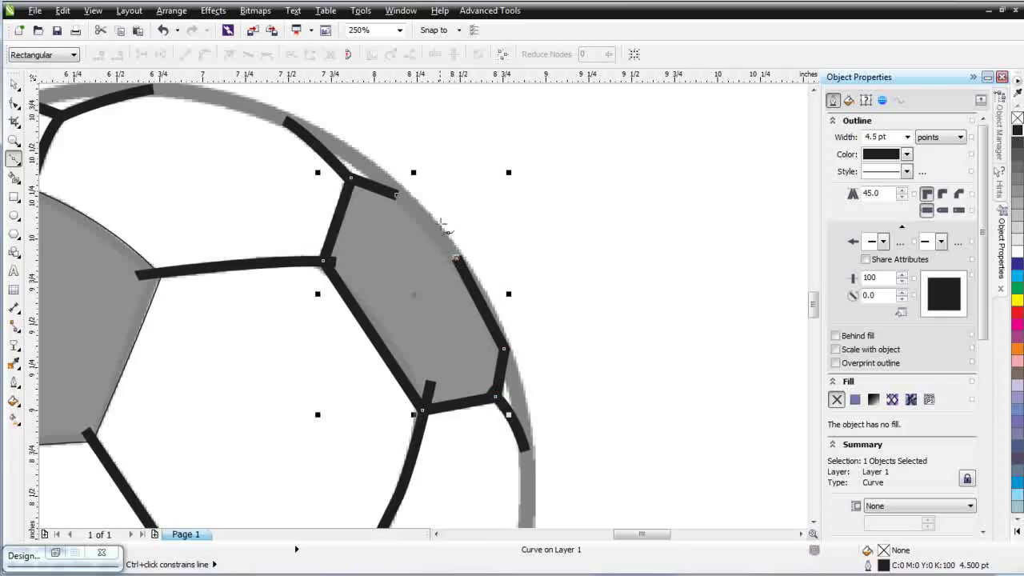
{"action": "left_click", "coordinate": [418, 210]}
{"action": "left_click", "coordinate": [397, 195]}
{"action": "left_click", "coordinate": [908, 137]}
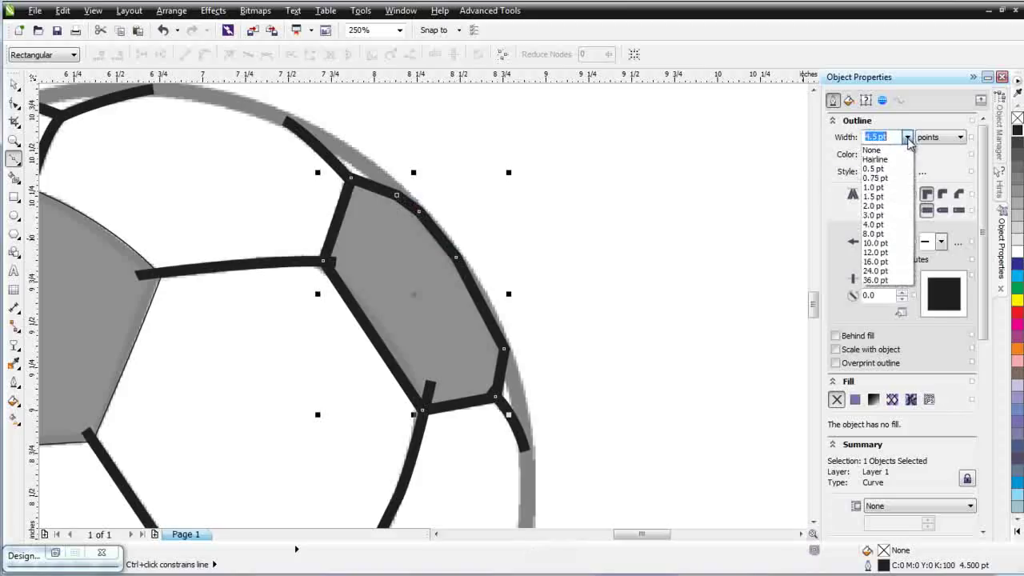
{"action": "left_click", "coordinate": [874, 169]}
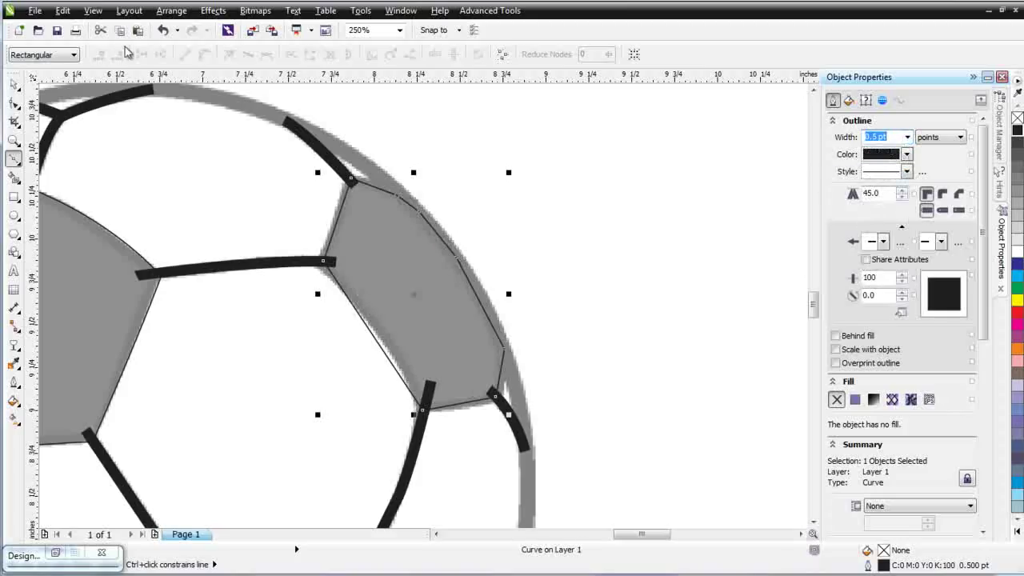
Step: Convert the long lower-left edge of the upper-right patch outline to a curve and bend it to match the bitmap
{"action": "left_click", "coordinate": [15, 102]}
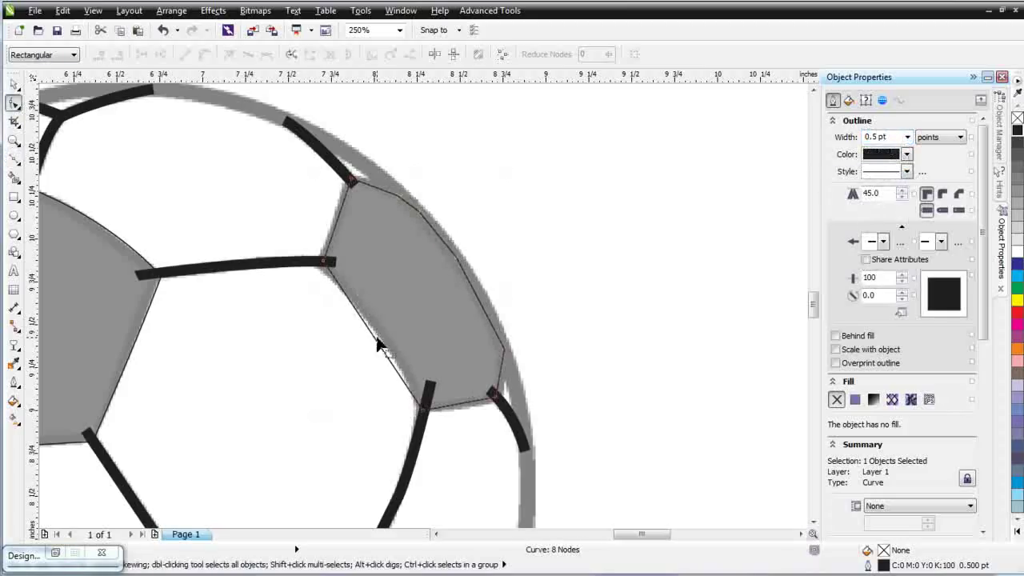
{"action": "right_click", "coordinate": [374, 342]}
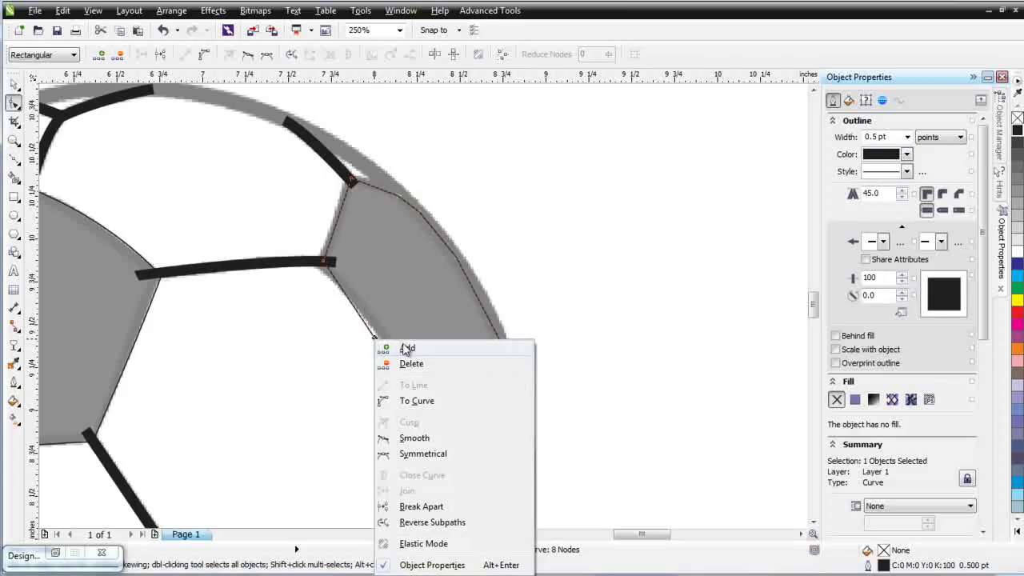
{"action": "left_click", "coordinate": [427, 403]}
{"action": "left_click_drag", "start_coordinate": [382, 354], "coordinate": [388, 352]}
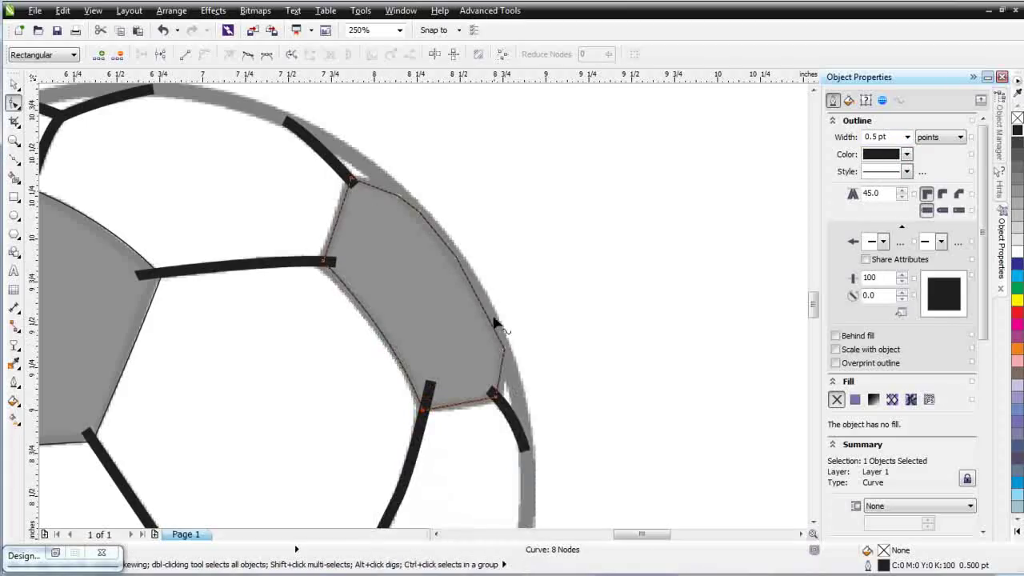
Step: Move the corner nodes of the upper-right patch outline onto the bitmap's corners and curve its short left edge to fit
{"action": "left_click", "coordinate": [495, 397]}
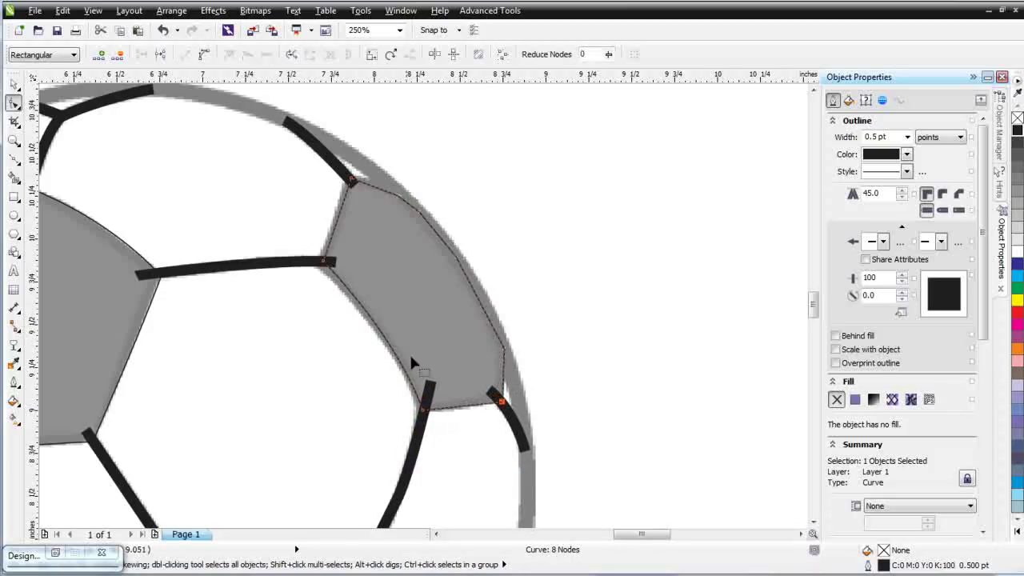
{"action": "left_click_drag", "start_coordinate": [323, 262], "coordinate": [316, 262]}
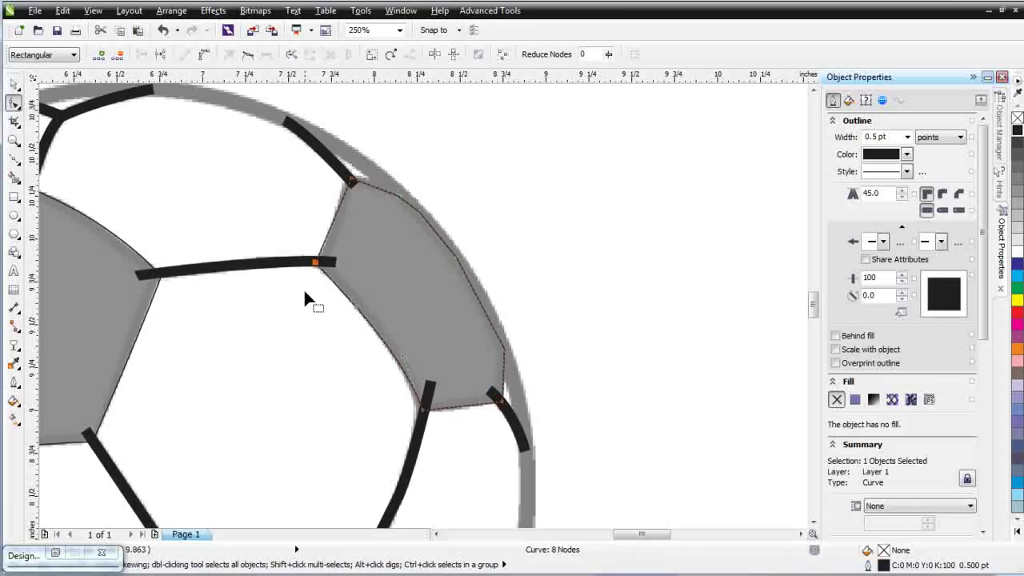
{"action": "left_click_drag", "start_coordinate": [351, 181], "coordinate": [346, 177]}
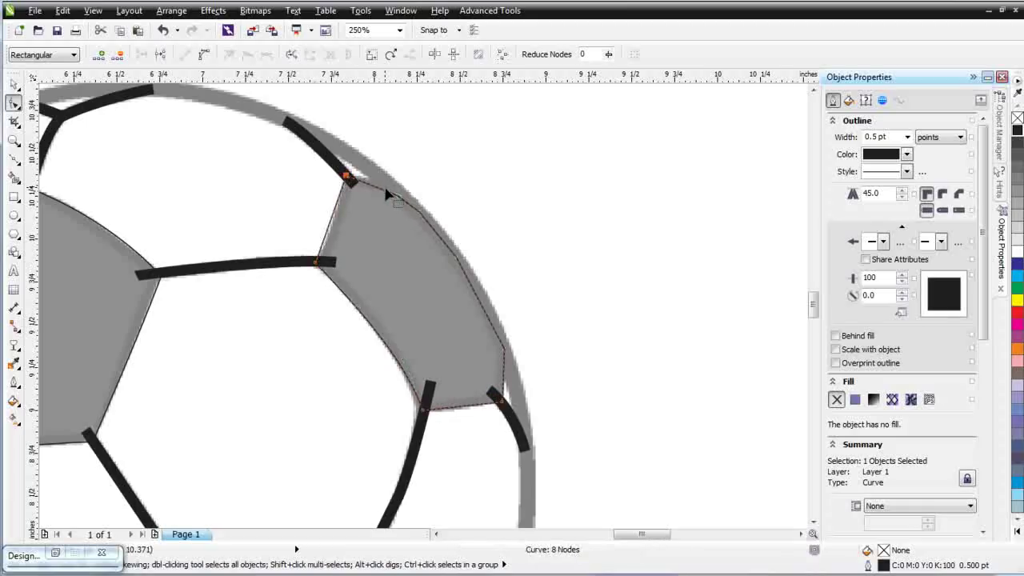
{"action": "key", "text": "Escape"}
{"action": "left_click_drag", "start_coordinate": [400, 198], "coordinate": [383, 177]}
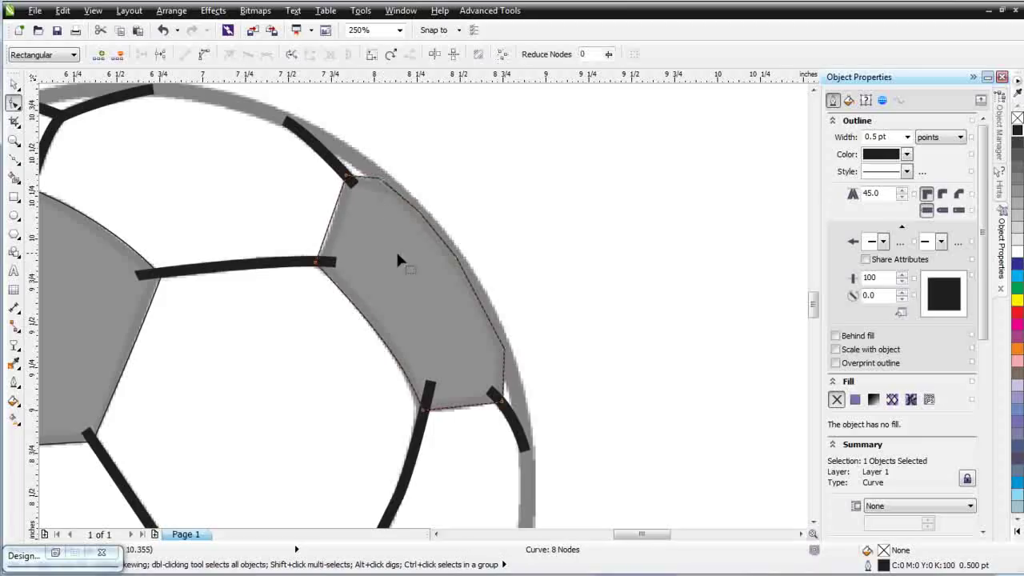
{"action": "right_click", "coordinate": [328, 227]}
{"action": "left_click", "coordinate": [379, 288]}
{"action": "left_click_drag", "start_coordinate": [334, 226], "coordinate": [331, 222]}
Step: Trace the lower-right dark patch with a closed five-node Bezier outline through its corners
{"action": "scroll", "coordinate": [378, 339], "scroll_direction": "down", "scroll_amount": 4}
{"action": "scroll", "coordinate": [377, 338], "scroll_direction": "up", "scroll_amount": 2}
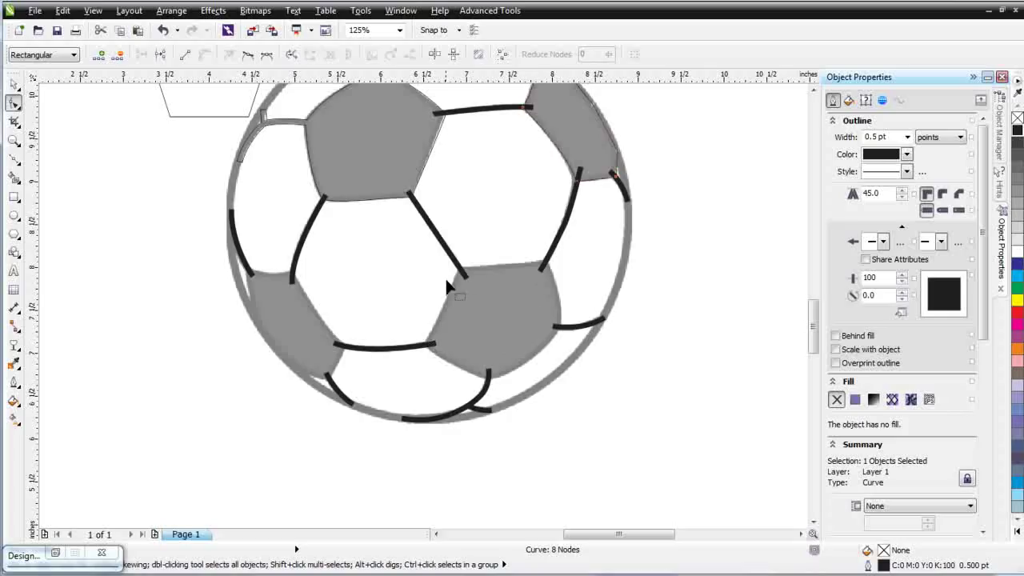
{"action": "scroll", "coordinate": [484, 349], "scroll_direction": "up", "scroll_amount": 2}
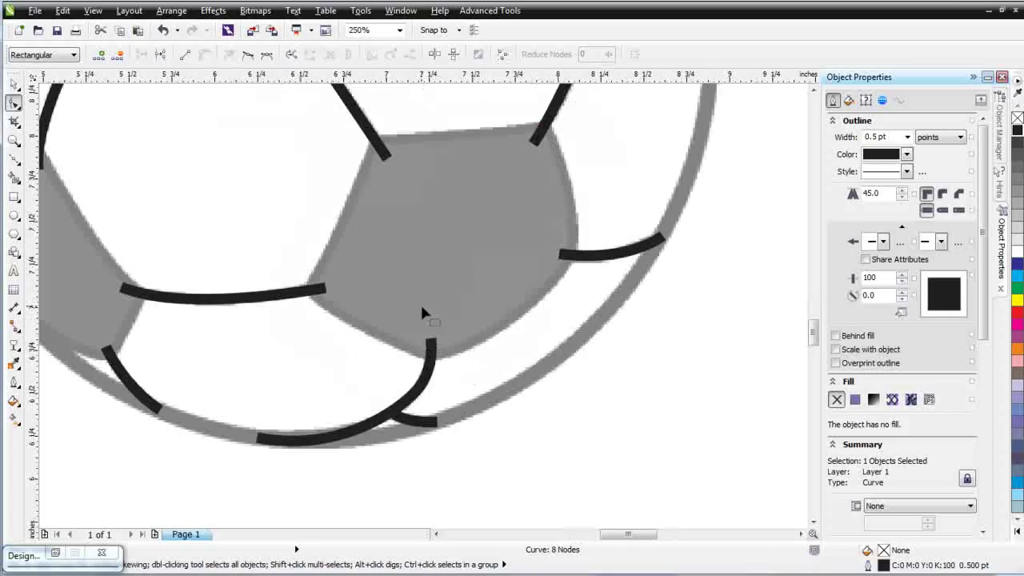
{"action": "left_click", "coordinate": [14, 158]}
{"action": "left_click", "coordinate": [379, 145]}
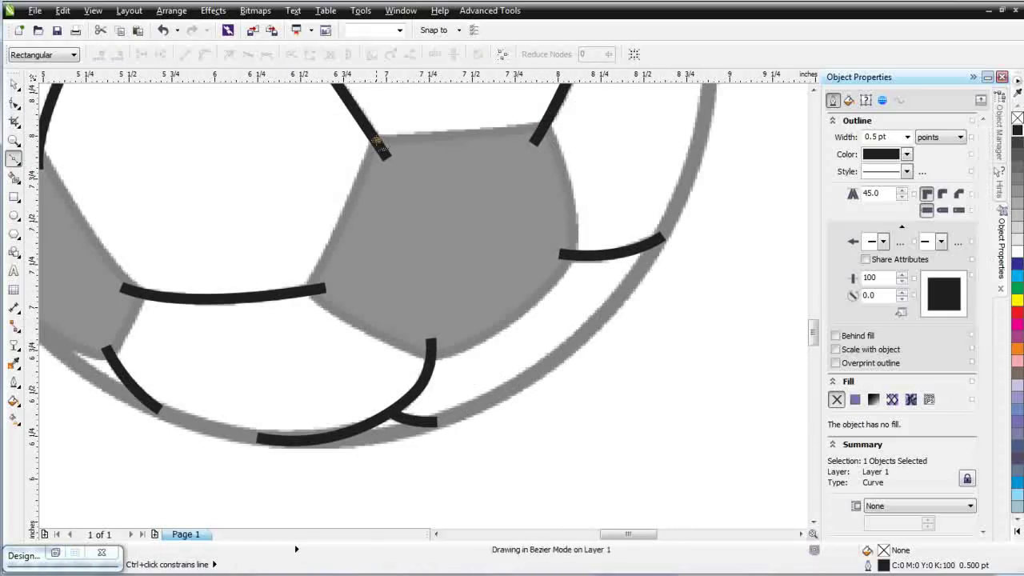
{"action": "left_click", "coordinate": [302, 290]}
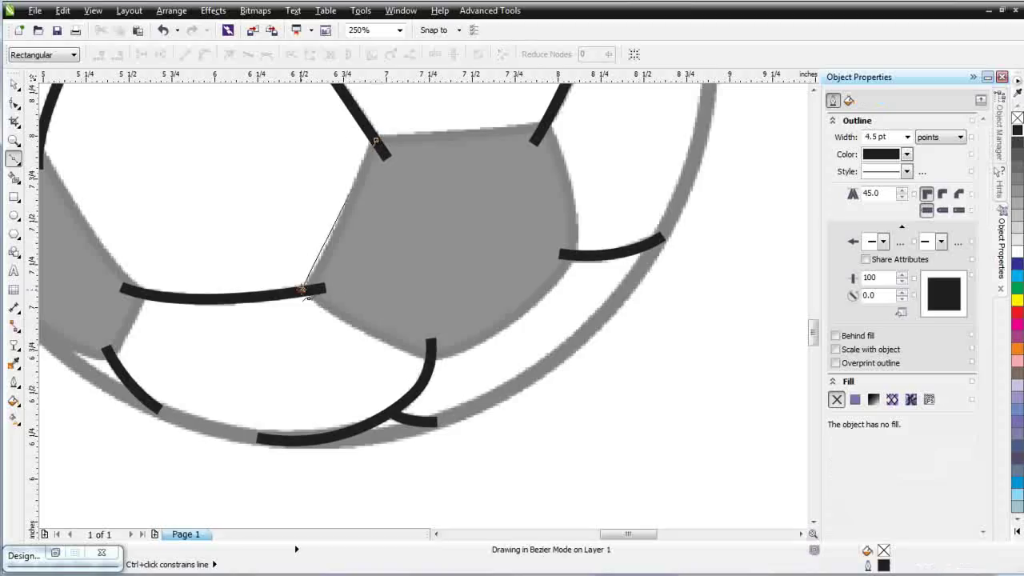
{"action": "left_click", "coordinate": [429, 360]}
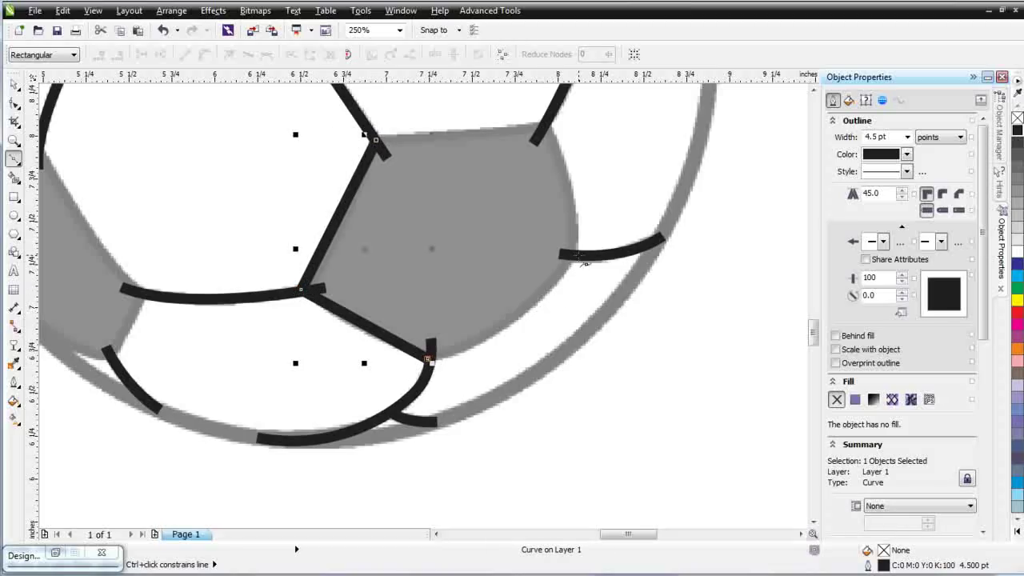
{"action": "left_click", "coordinate": [578, 256]}
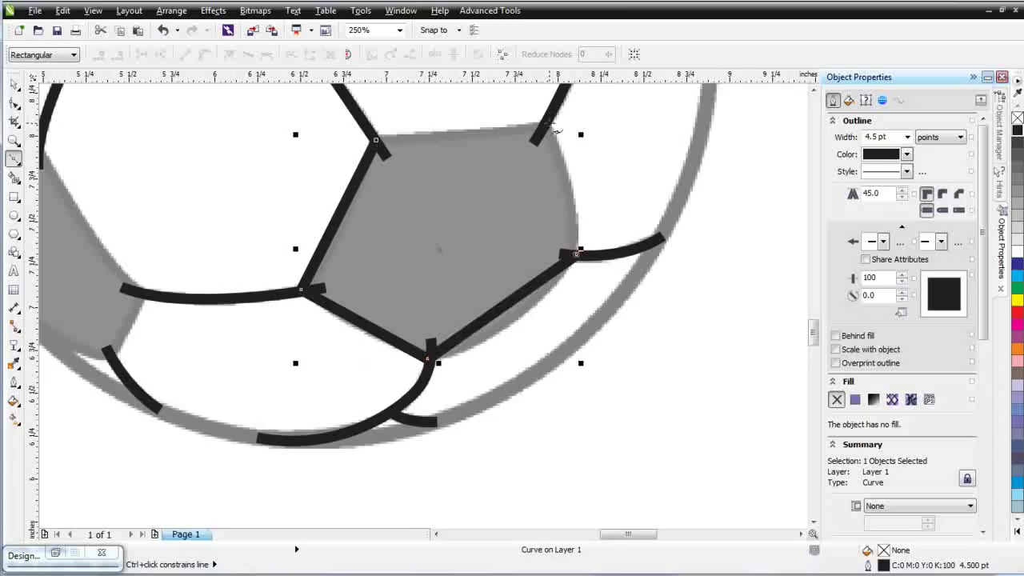
{"action": "left_click", "coordinate": [546, 124]}
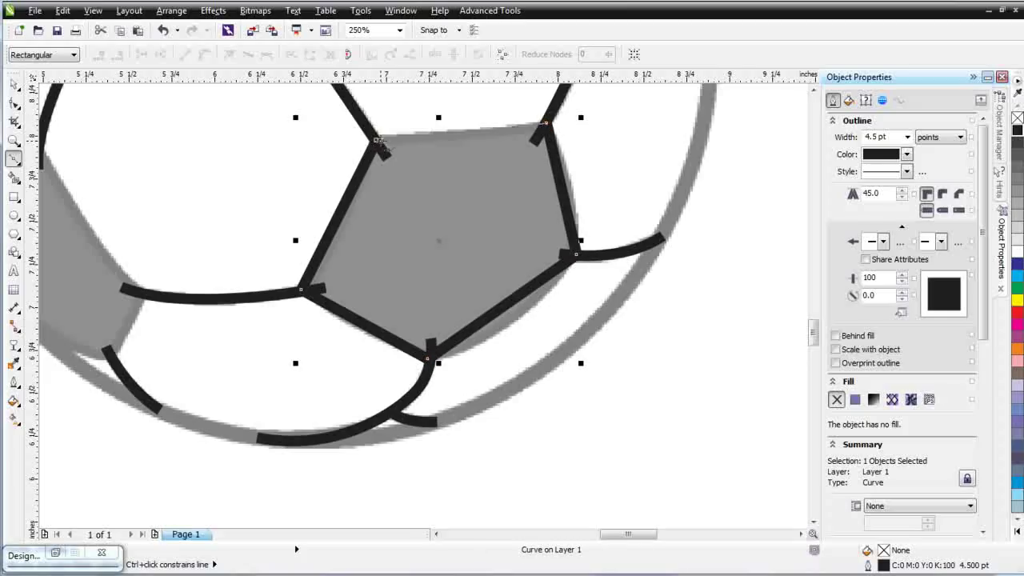
{"action": "left_click", "coordinate": [376, 140]}
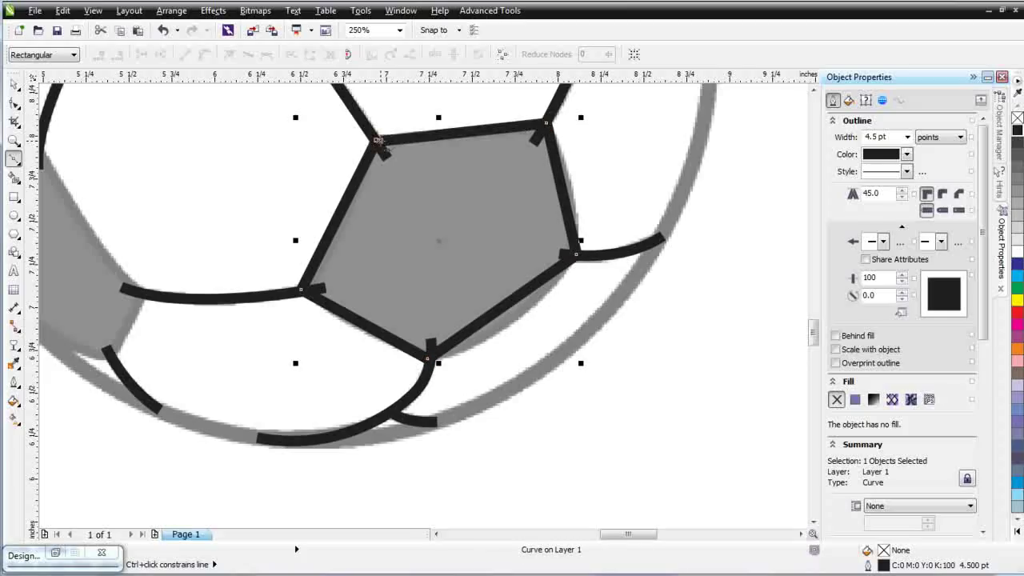
Step: Adjust the upper-left corner node of the lower-right patch outline and set the outline width to 0.5 pt
{"action": "left_click", "coordinate": [13, 102]}
{"action": "left_click_drag", "start_coordinate": [386, 150], "coordinate": [376, 140]}
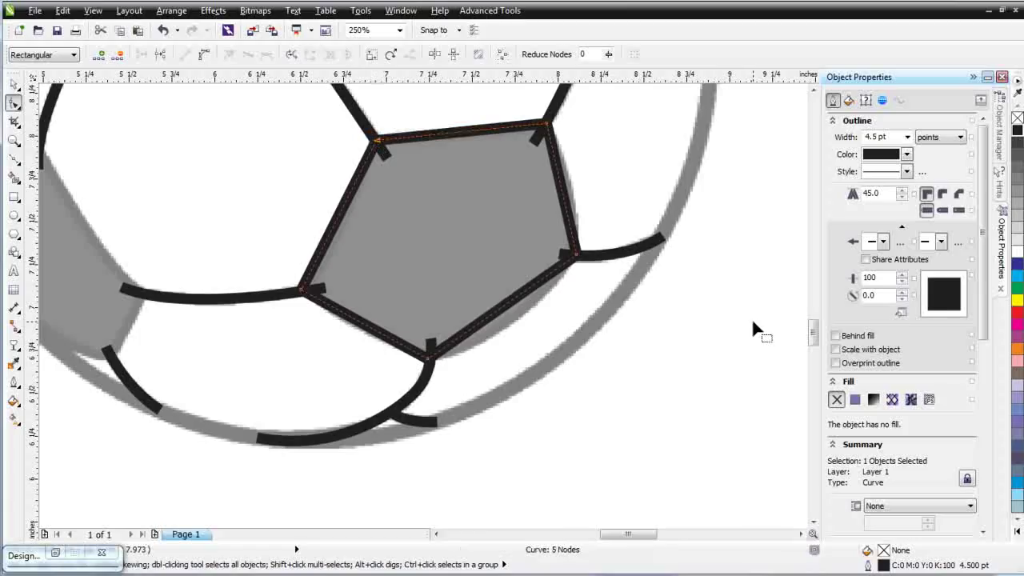
{"action": "left_click", "coordinate": [907, 137]}
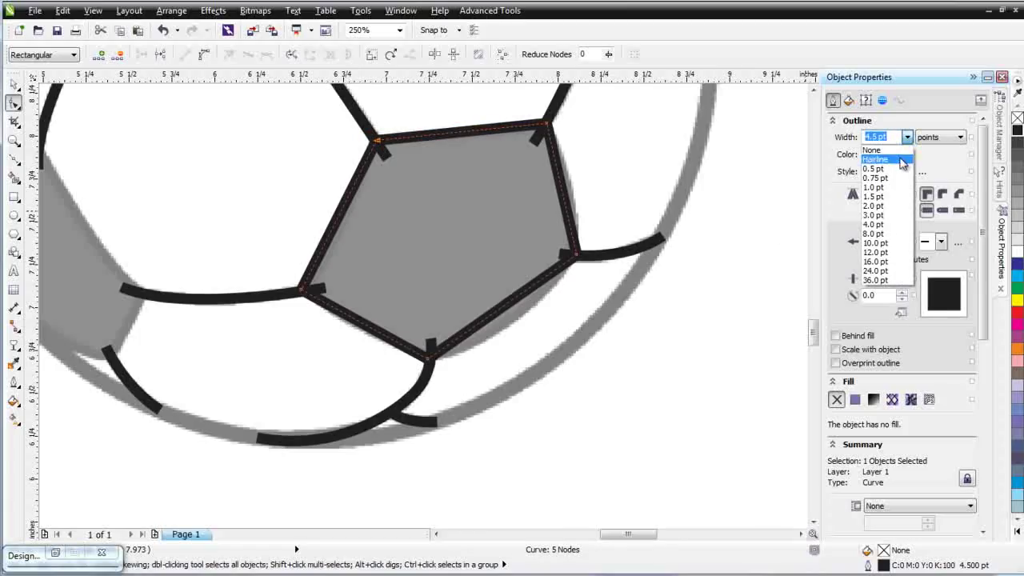
{"action": "left_click", "coordinate": [900, 169]}
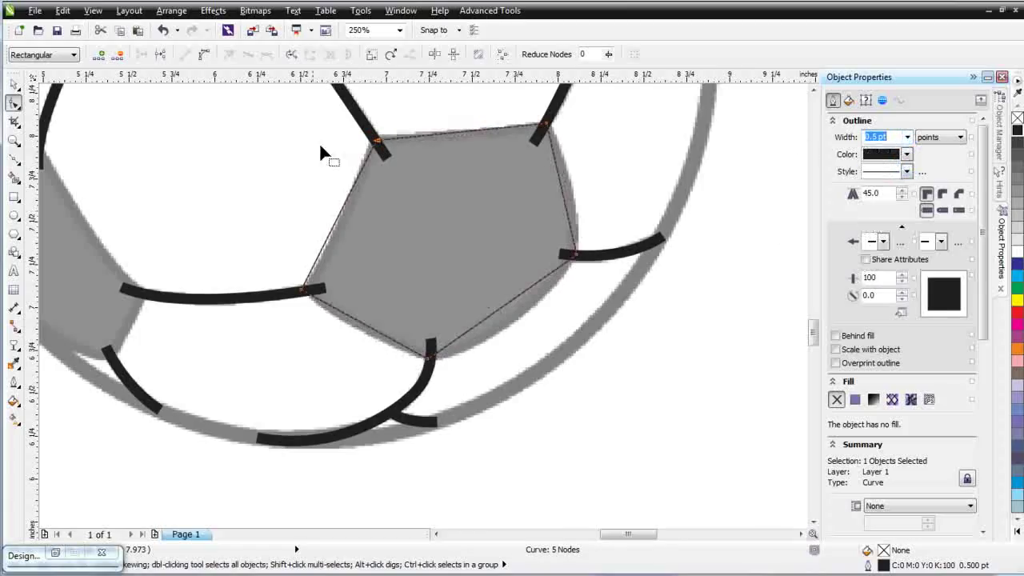
Step: Convert all segments of the lower-right patch outline to curves and bend its edges to match the bitmap
{"action": "left_click_drag", "start_coordinate": [238, 112], "coordinate": [621, 357]}
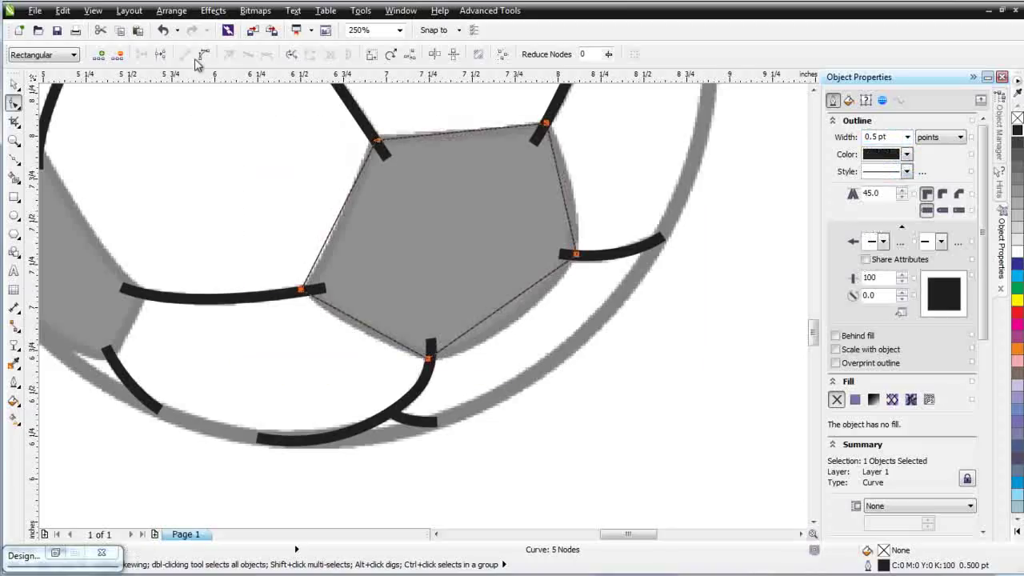
{"action": "left_click", "coordinate": [538, 326]}
{"action": "left_click", "coordinate": [506, 307]}
{"action": "left_click_drag", "start_coordinate": [496, 316], "coordinate": [513, 332]}
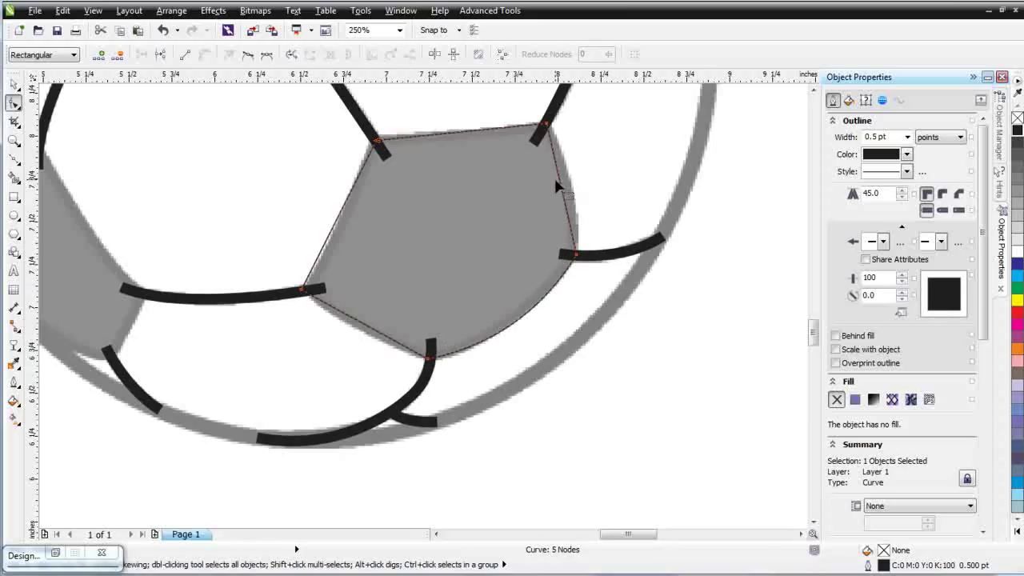
{"action": "left_click_drag", "start_coordinate": [559, 184], "coordinate": [571, 184]}
{"action": "left_click_drag", "start_coordinate": [323, 257], "coordinate": [318, 255]}
{"action": "left_click_drag", "start_coordinate": [370, 336], "coordinate": [361, 338]}
Step: Trace the lower-left dark patch with a closed seven-node Bezier outline and set its outline width to 0.5 pt
{"action": "key", "text": "F3"}
{"action": "key", "text": "F3"}
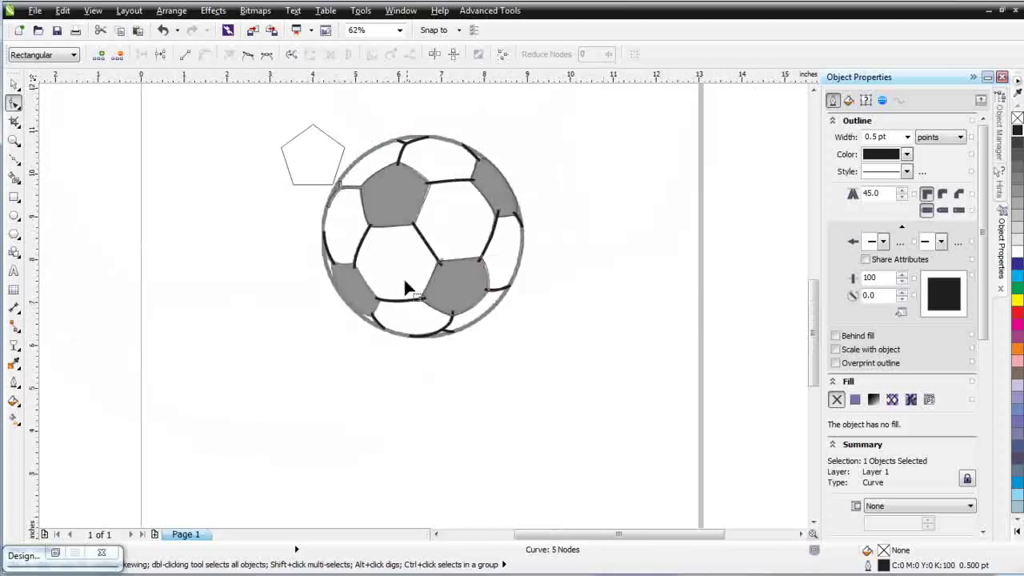
{"action": "scroll", "coordinate": [411, 298], "scroll_direction": "up", "scroll_amount": 2}
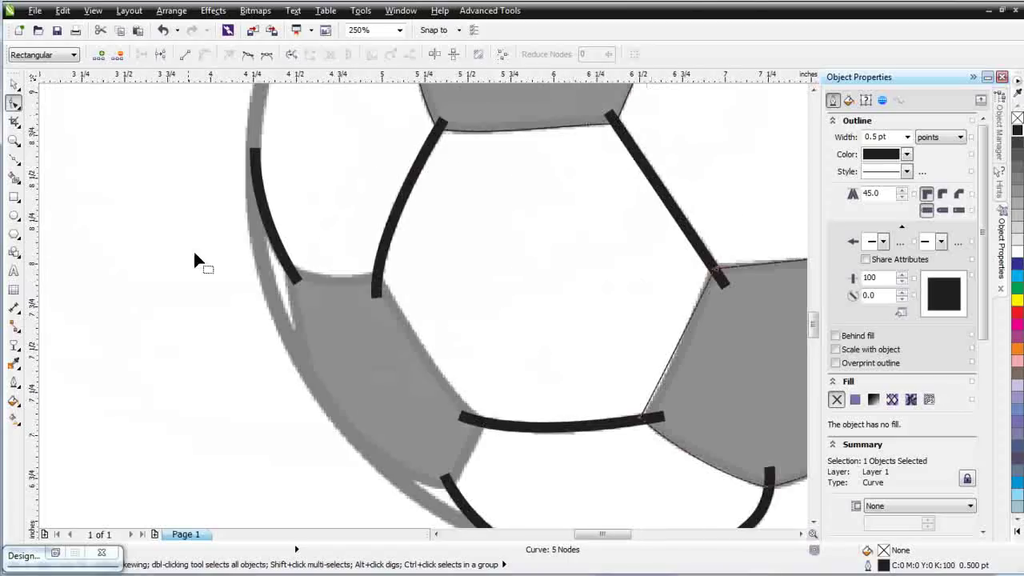
{"action": "left_click", "coordinate": [13, 158]}
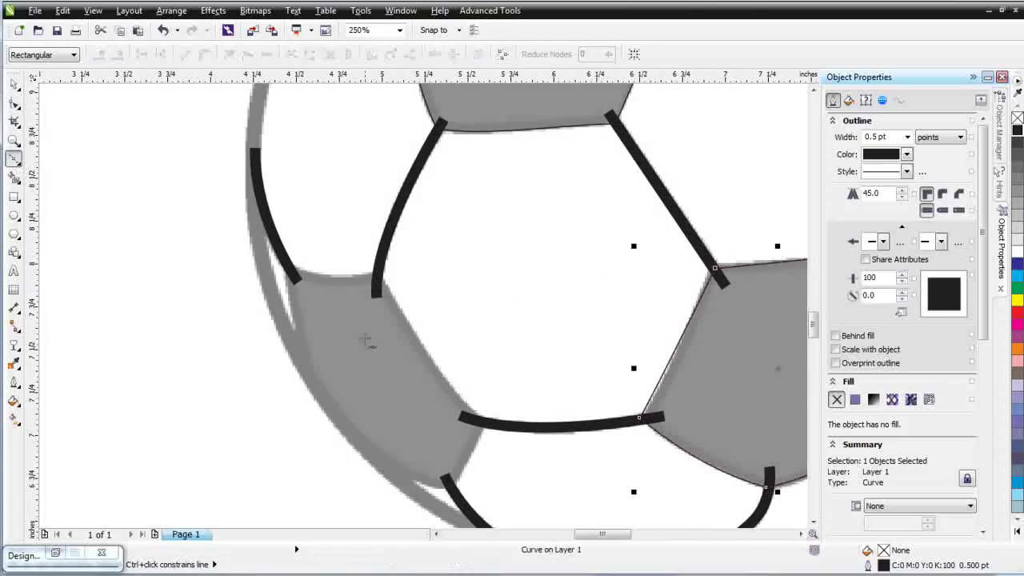
{"action": "key", "text": "Escape"}
{"action": "left_click", "coordinate": [306, 374]}
{"action": "double_click", "coordinate": [285, 264]}
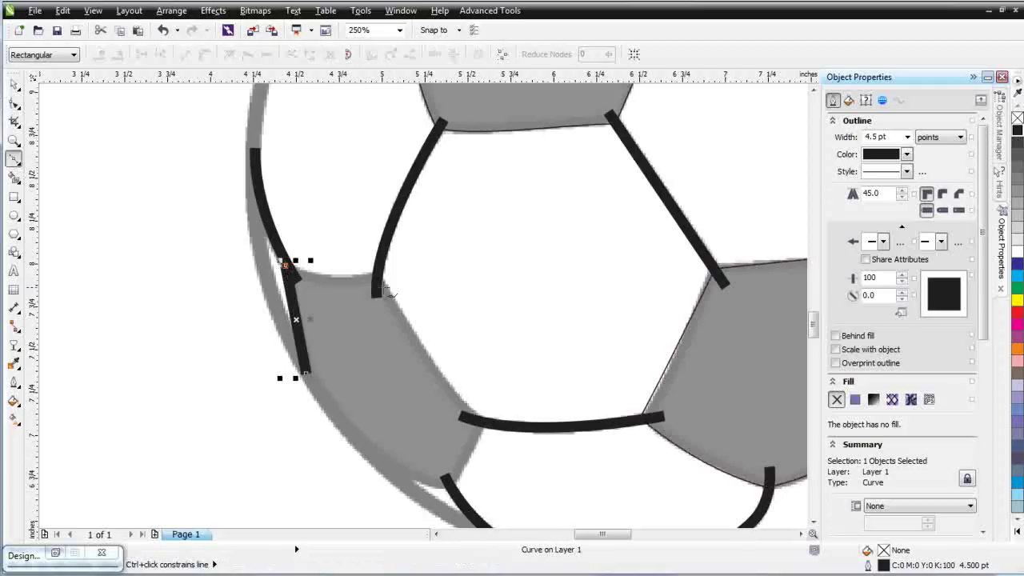
{"action": "left_click", "coordinate": [381, 267]}
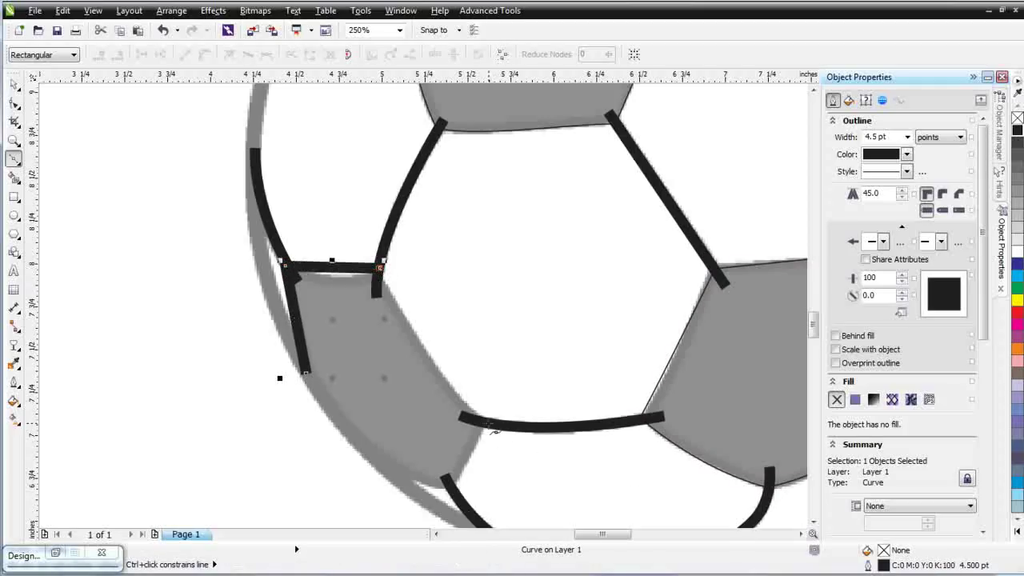
{"action": "double_click", "coordinate": [486, 422]}
{"action": "left_click", "coordinate": [486, 422]}
{"action": "double_click", "coordinate": [453, 484]}
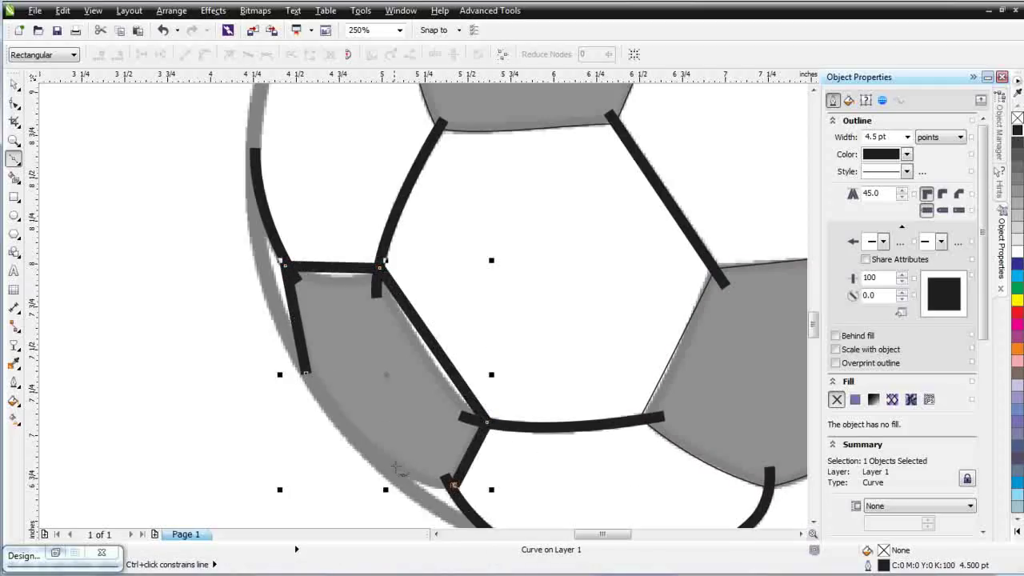
{"action": "double_click", "coordinate": [390, 473]}
{"action": "left_click", "coordinate": [389, 474]}
{"action": "double_click", "coordinate": [353, 437]}
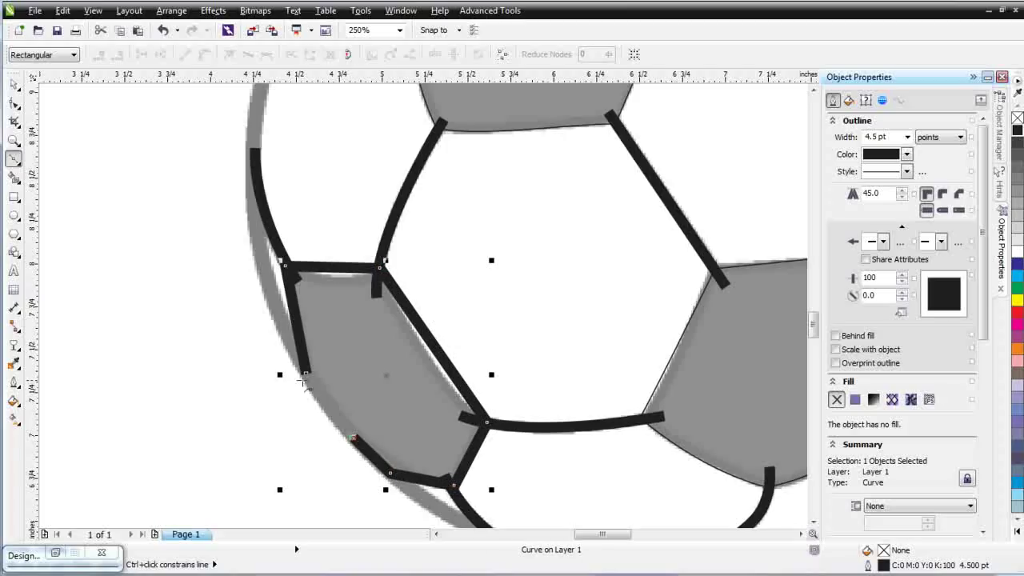
{"action": "double_click", "coordinate": [306, 374]}
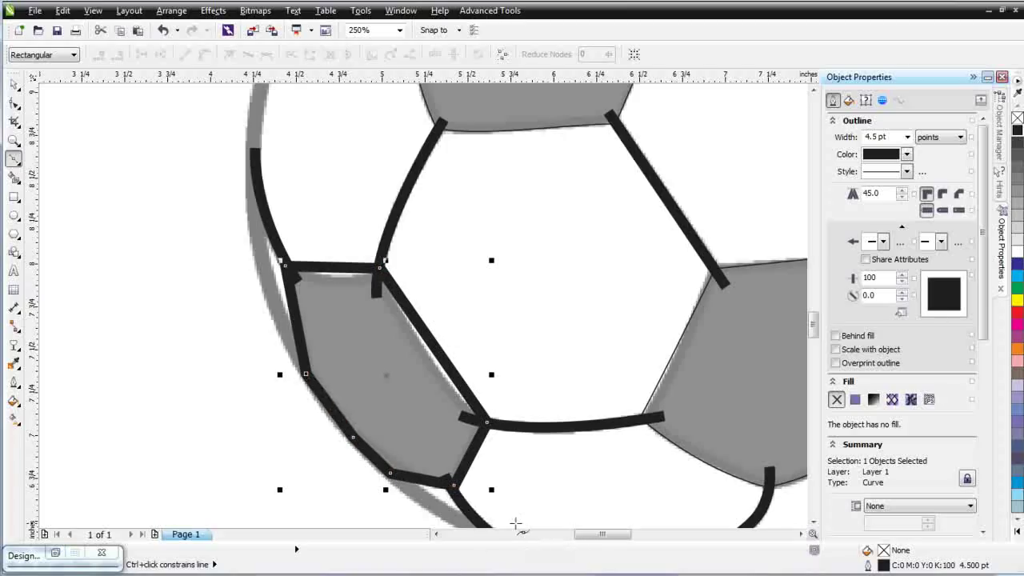
{"action": "left_click", "coordinate": [909, 138]}
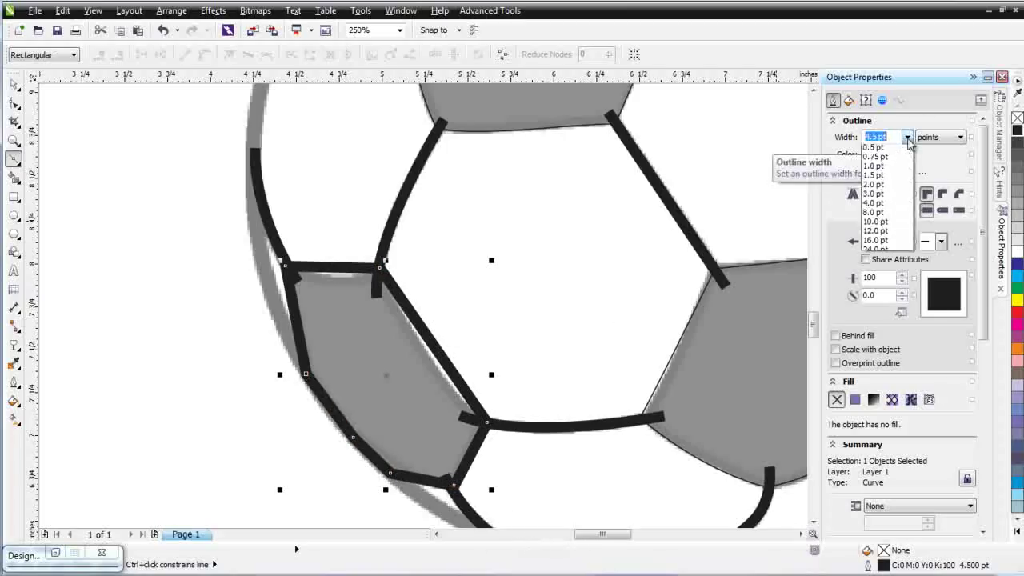
{"action": "left_click", "coordinate": [873, 169]}
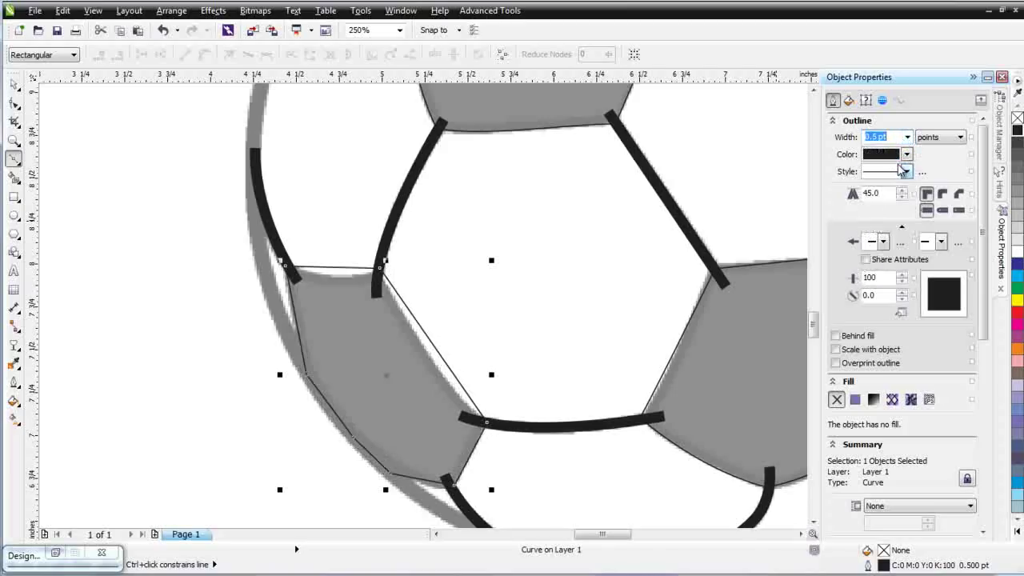
Step: Convert all segments of the lower-left patch outline to curves and bend its upper and right edges to match the bitmap
{"action": "key", "text": "F10"}
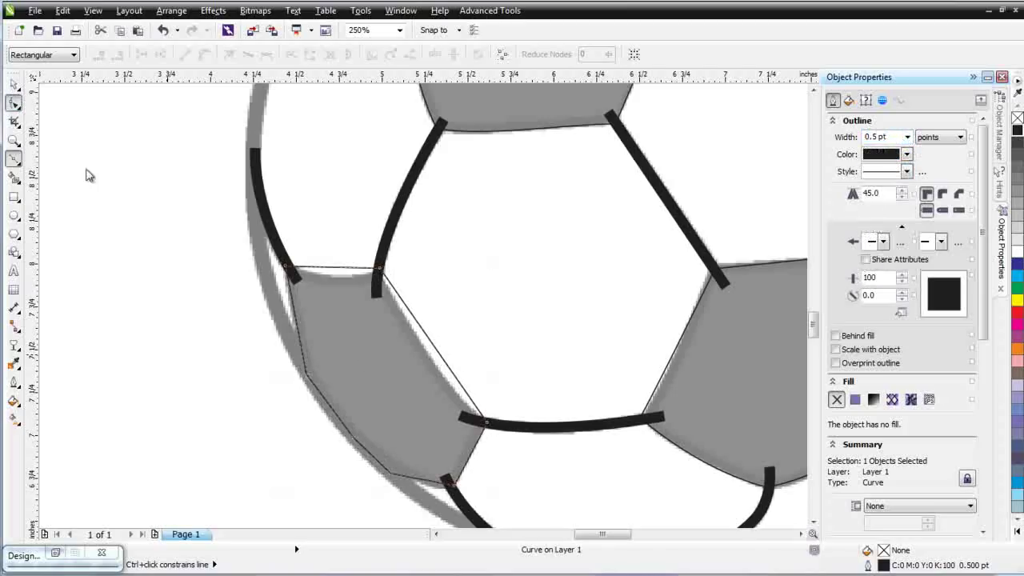
{"action": "left_click_drag", "start_coordinate": [190, 225], "coordinate": [557, 506]}
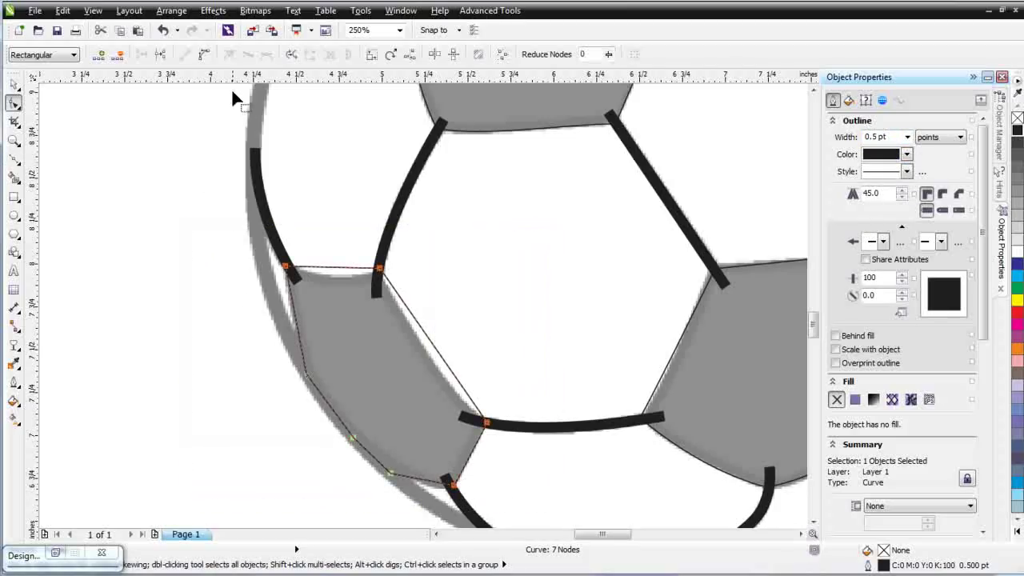
{"action": "left_click", "coordinate": [336, 270]}
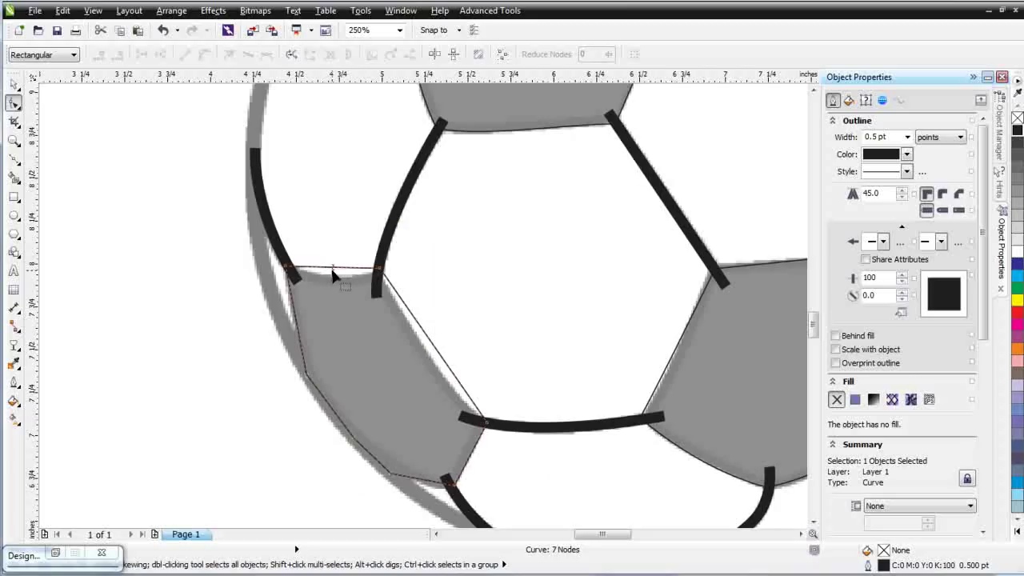
{"action": "left_click_drag", "start_coordinate": [336, 270], "coordinate": [337, 281]}
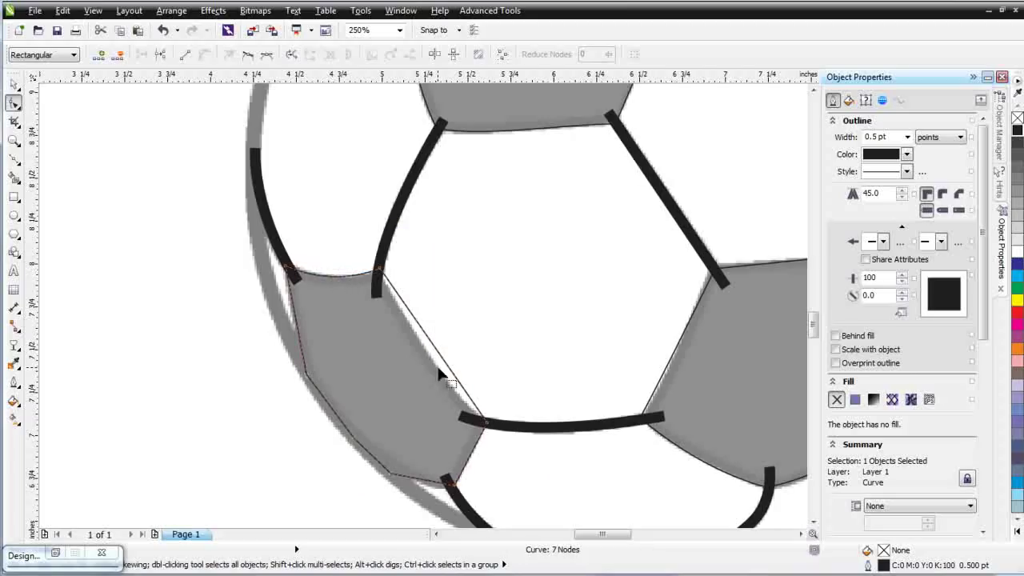
{"action": "left_click_drag", "start_coordinate": [451, 373], "coordinate": [442, 376]}
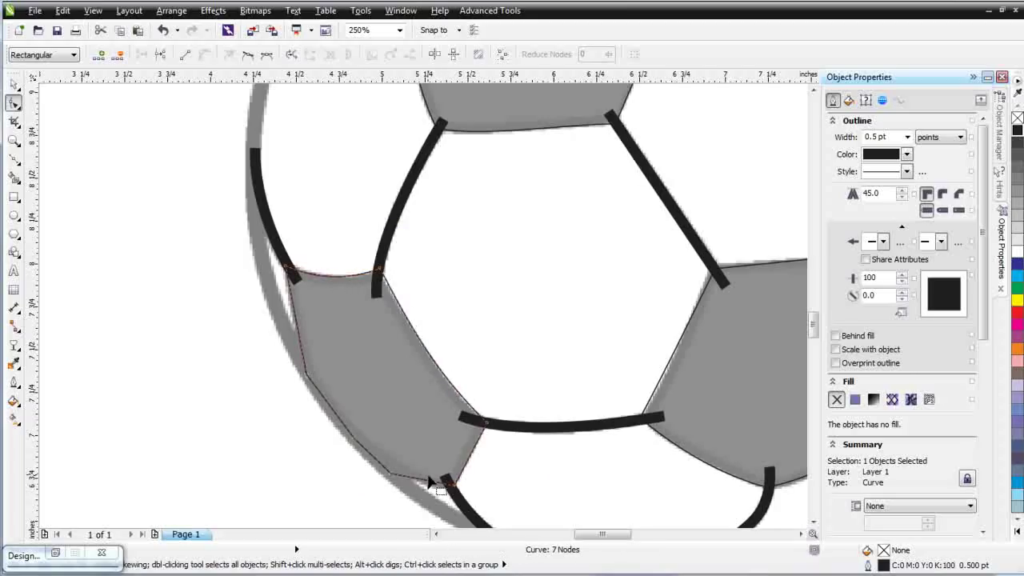
Step: Delete the spare pentagon at the upper left of the ball
{"action": "scroll", "coordinate": [454, 272], "scroll_direction": "down", "scroll_amount": 2}
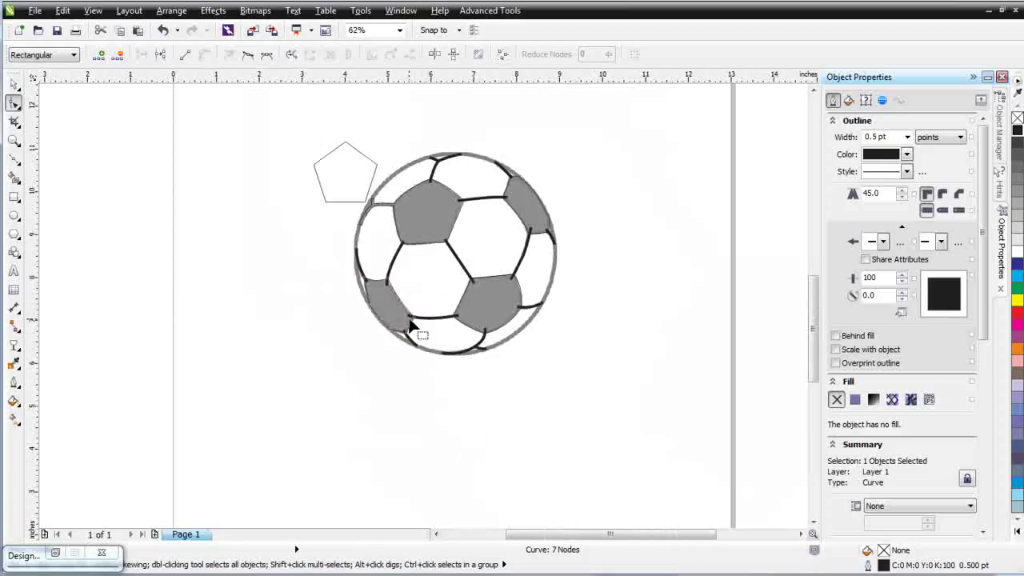
{"action": "scroll", "coordinate": [425, 303], "scroll_direction": "up", "scroll_amount": 2}
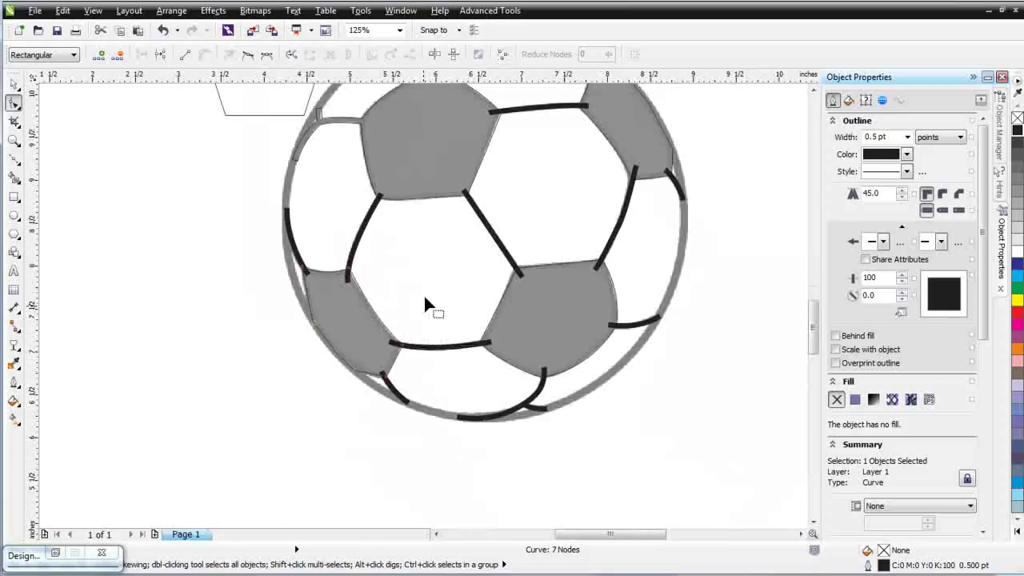
{"action": "left_click", "coordinate": [13, 83]}
{"action": "scroll", "coordinate": [720, 328], "scroll_direction": "down", "scroll_amount": 1}
{"action": "left_click", "coordinate": [192, 160]}
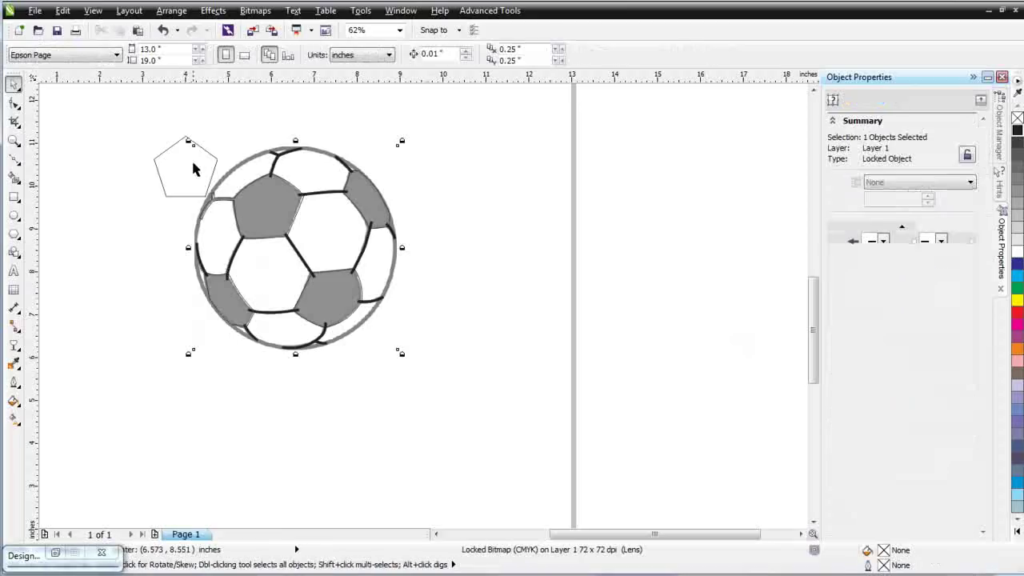
{"action": "left_click", "coordinate": [168, 166]}
{"action": "key", "text": "Delete"}
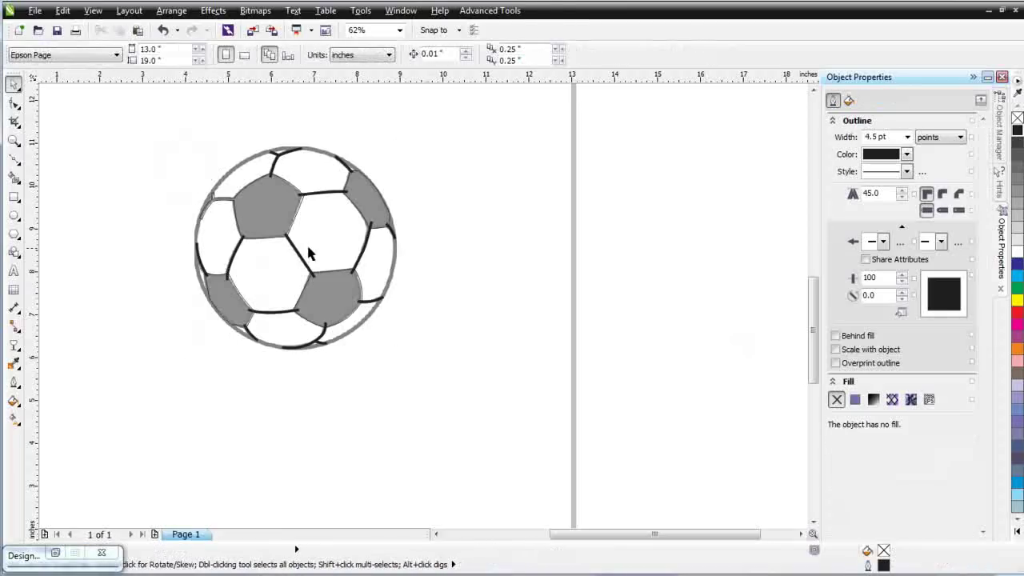
Step: Try to weld all traced seams and patches into one curve, filled black with no outline
{"action": "left_click_drag", "start_coordinate": [141, 109], "coordinate": [456, 358]}
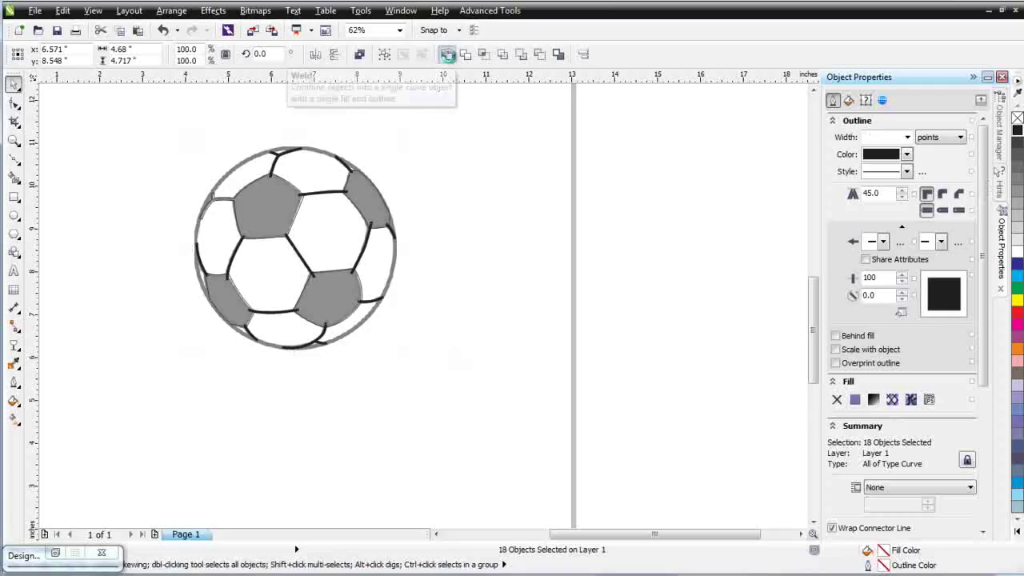
{"action": "left_click", "coordinate": [447, 56]}
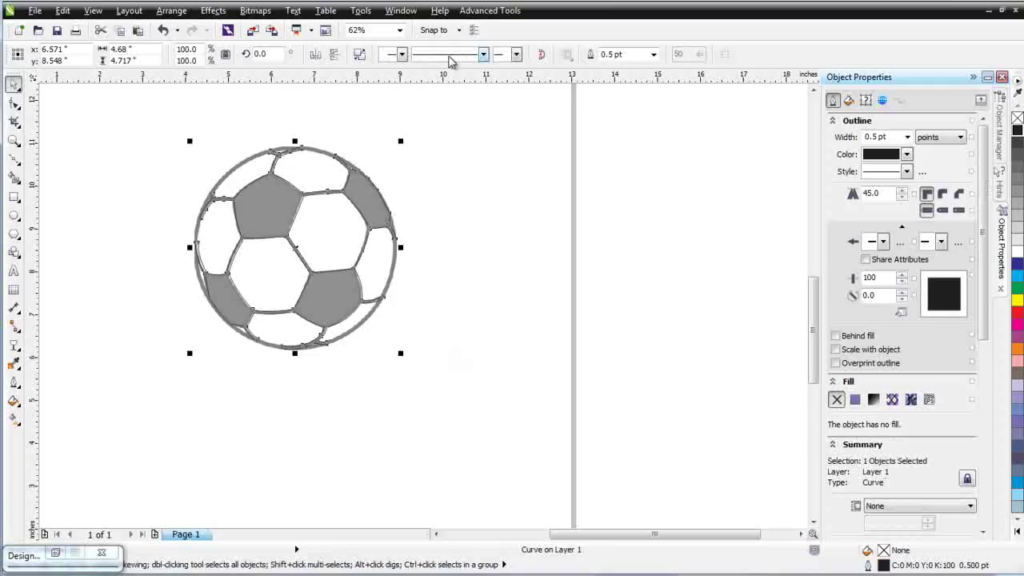
{"action": "left_click", "coordinate": [1019, 132]}
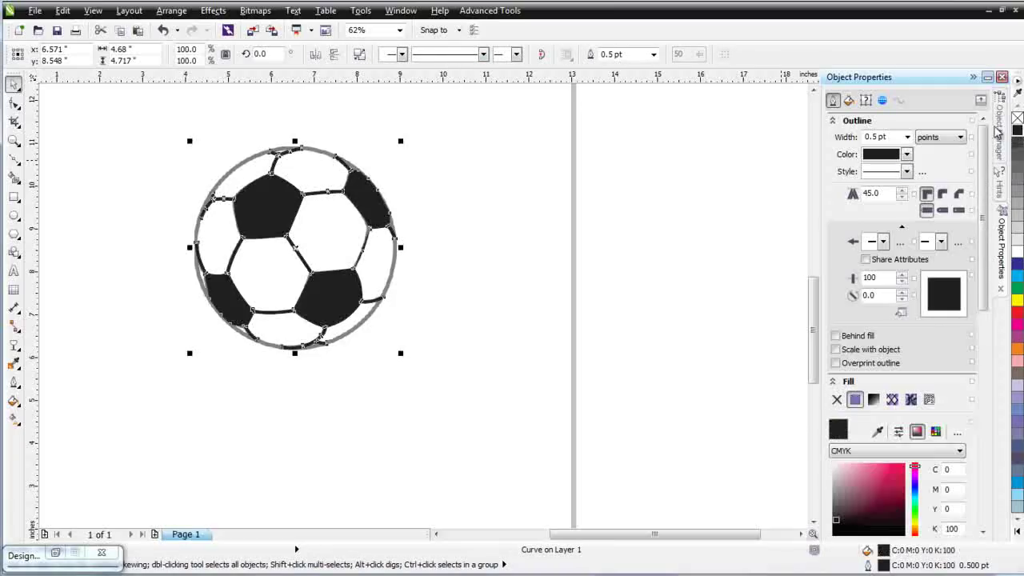
{"action": "right_click", "coordinate": [1015, 118]}
{"action": "key", "text": "shift+F2"}
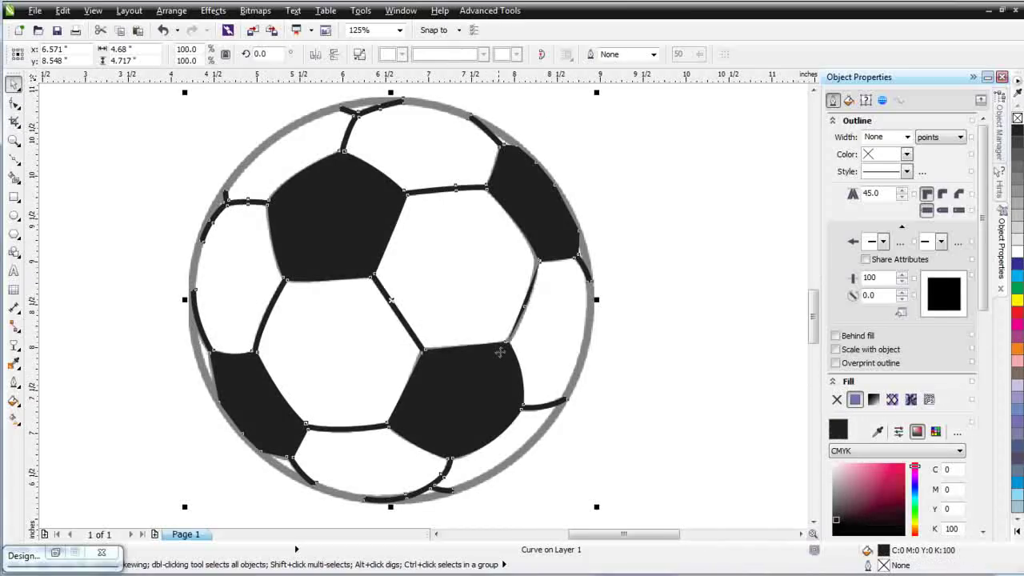
Step: Inspect the seam between the two right-hand patches, and undo the outline removal, black fill and weld
{"action": "scroll", "coordinate": [541, 343], "scroll_direction": "up", "scroll_amount": 2}
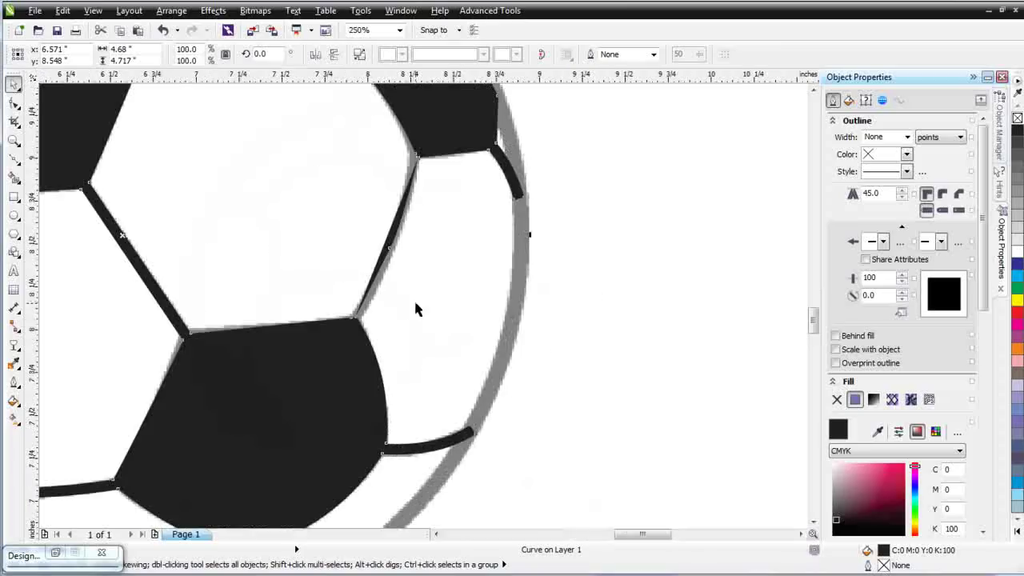
{"action": "scroll", "coordinate": [387, 300], "scroll_direction": "up", "scroll_amount": 2}
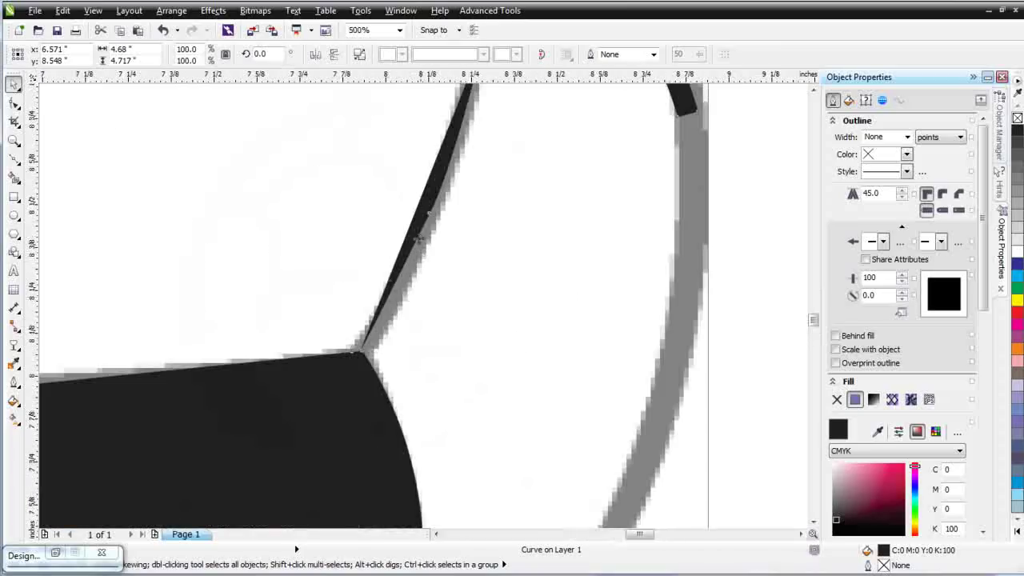
{"action": "scroll", "coordinate": [428, 231], "scroll_direction": "down", "scroll_amount": 4}
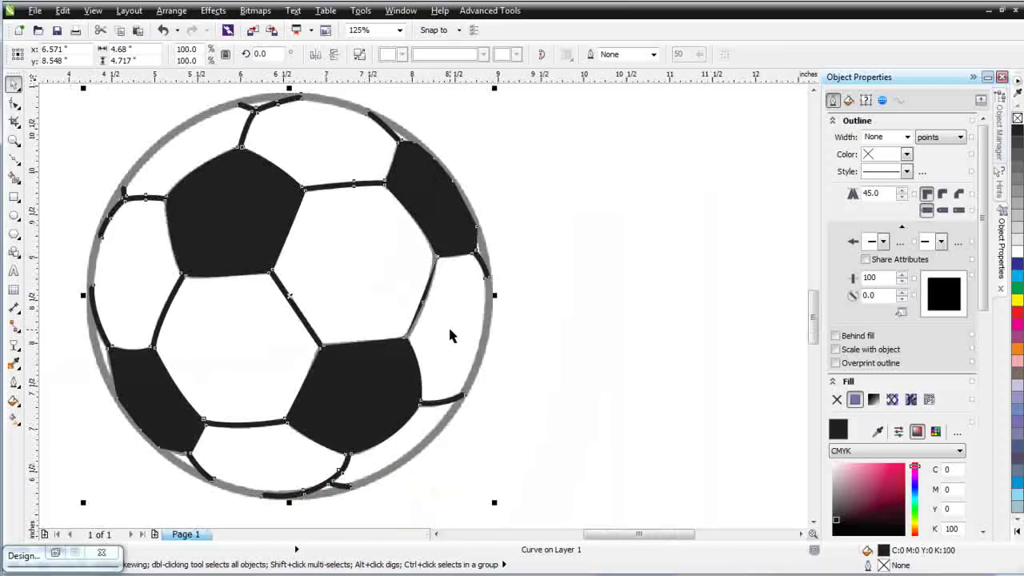
{"action": "key", "text": "ctrl+z"}
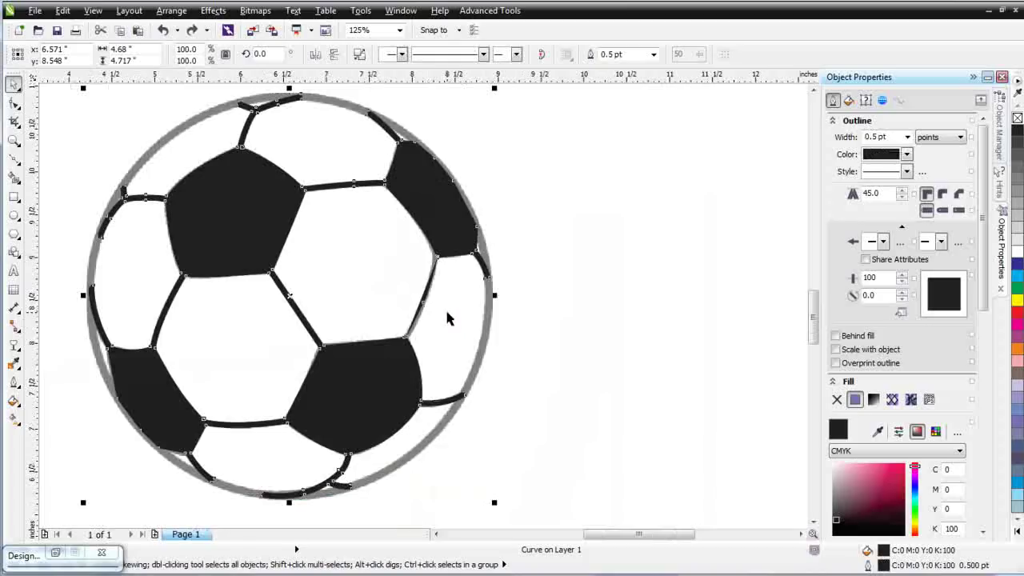
{"action": "key", "text": "ctrl+z"}
{"action": "key", "text": "ctrl+z"}
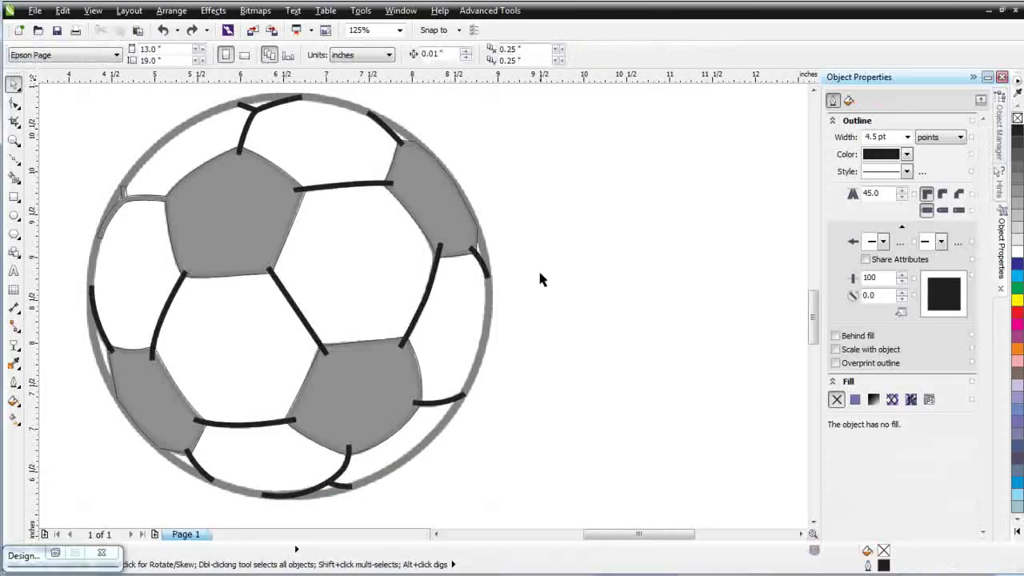
Step: Convert the outline of the 4.5 pt seam between the upper-right and lower-right patches to an object
{"action": "left_click", "coordinate": [427, 298]}
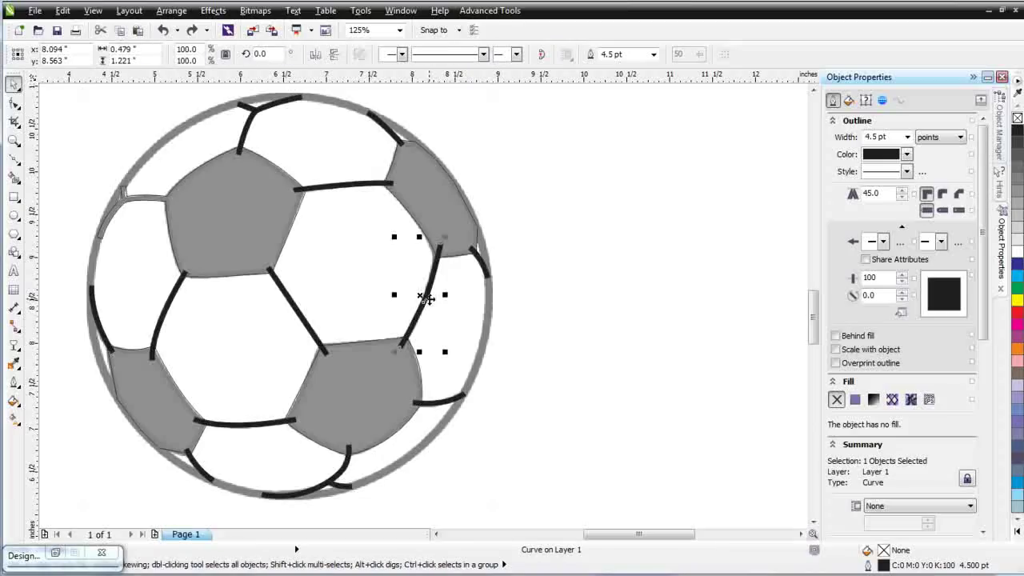
{"action": "scroll", "coordinate": [427, 297], "scroll_direction": "up", "scroll_amount": 2}
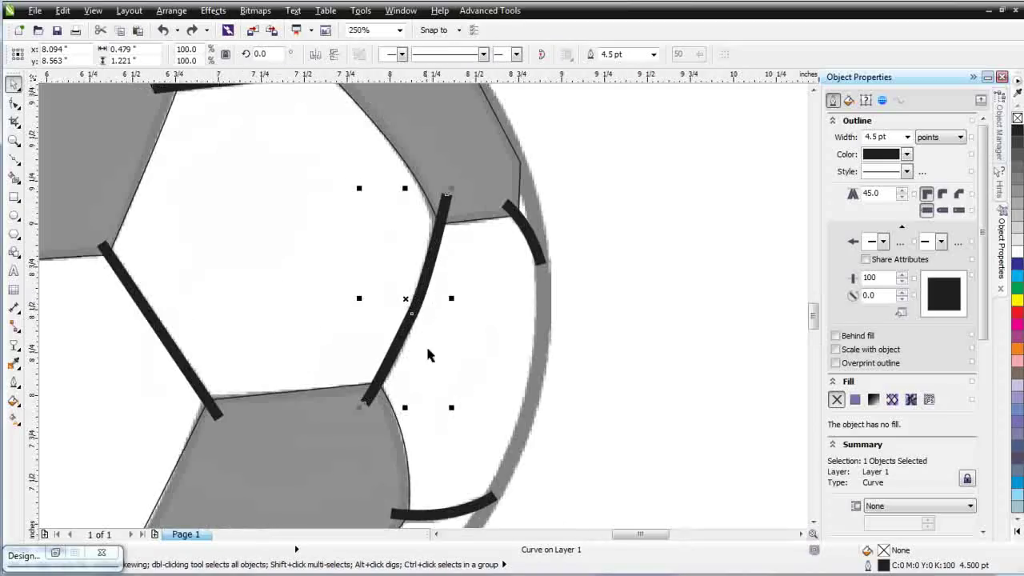
{"action": "scroll", "coordinate": [412, 336], "scroll_direction": "up", "scroll_amount": 4}
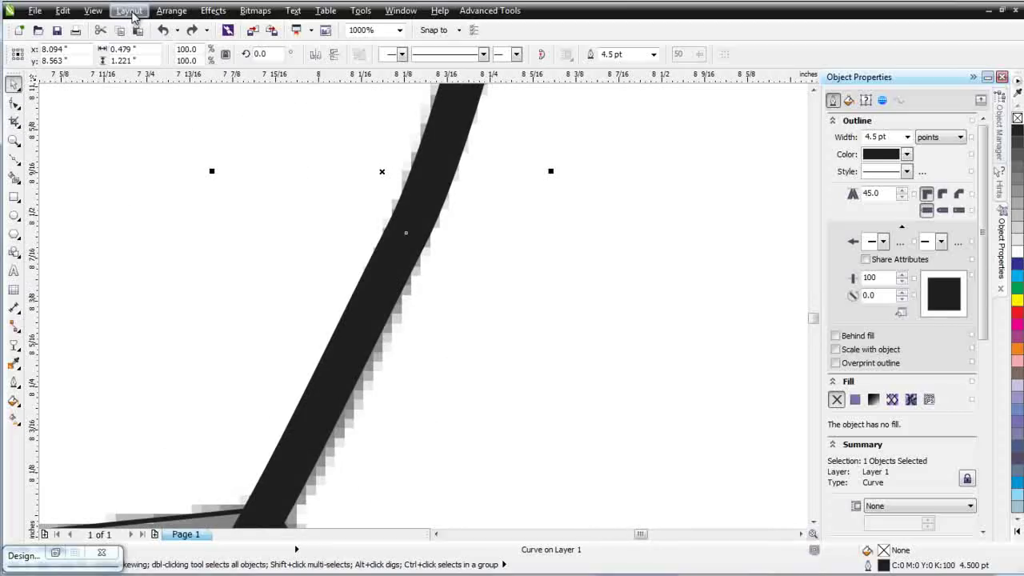
{"action": "left_click", "coordinate": [171, 10]}
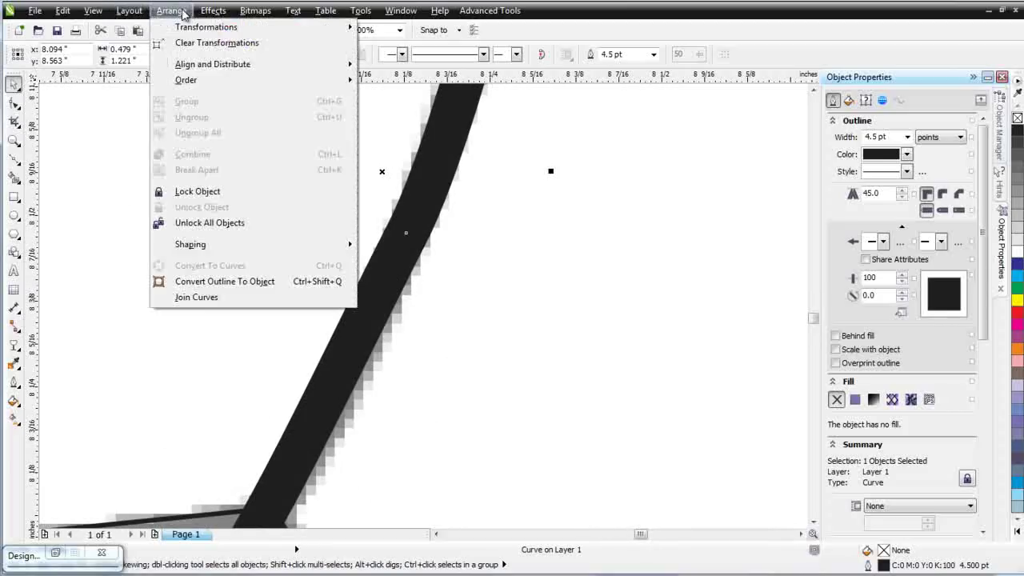
{"action": "left_click", "coordinate": [265, 283]}
Step: Weld all traced seams and patches into a single curve and fill it with black
{"action": "scroll", "coordinate": [403, 344], "scroll_direction": "down", "scroll_amount": 6}
{"action": "left_click_drag", "start_coordinate": [540, 160], "coordinate": [230, 408]}
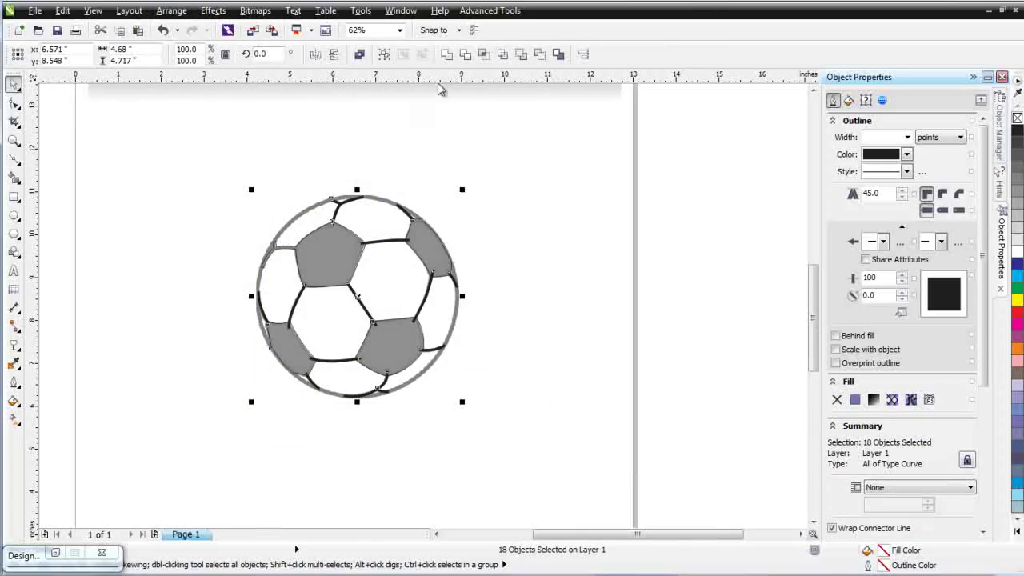
{"action": "left_click", "coordinate": [447, 53]}
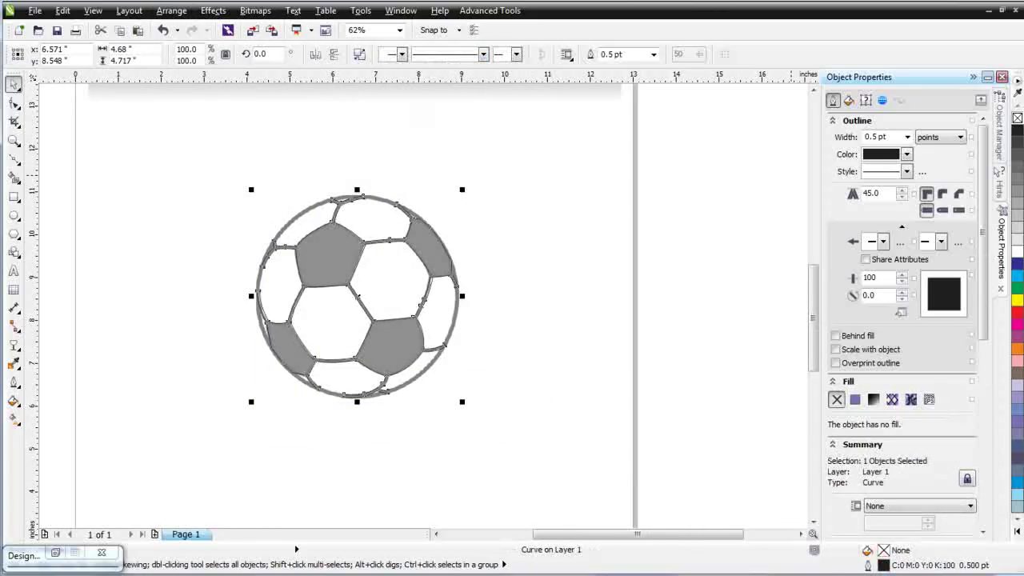
{"action": "left_click", "coordinate": [1018, 130]}
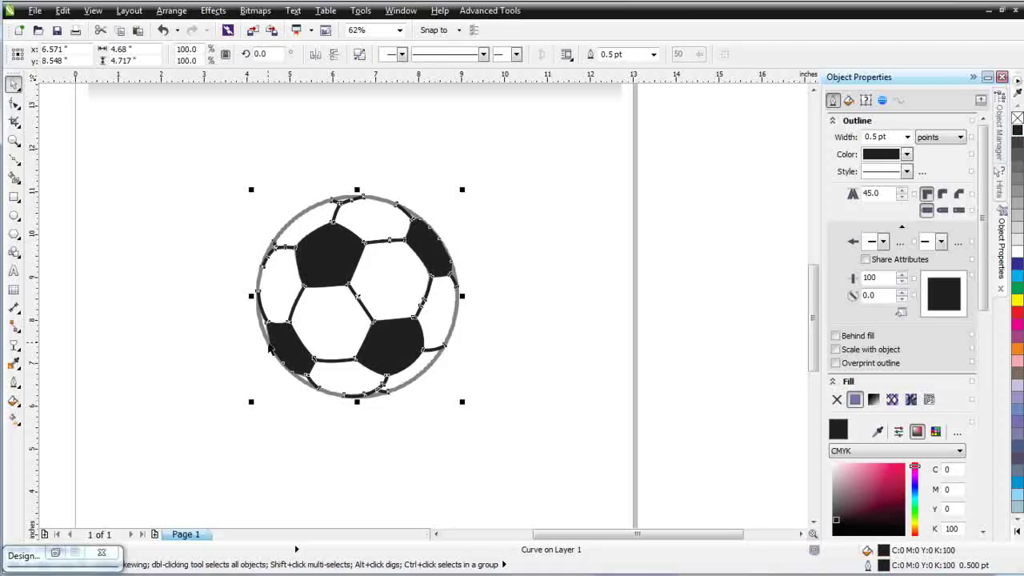
Step: Draw a circle about 4.63 inches in diameter over the outer edge of the traced soccer ball
{"action": "scroll", "coordinate": [331, 258], "scroll_direction": "up", "scroll_amount": 1}
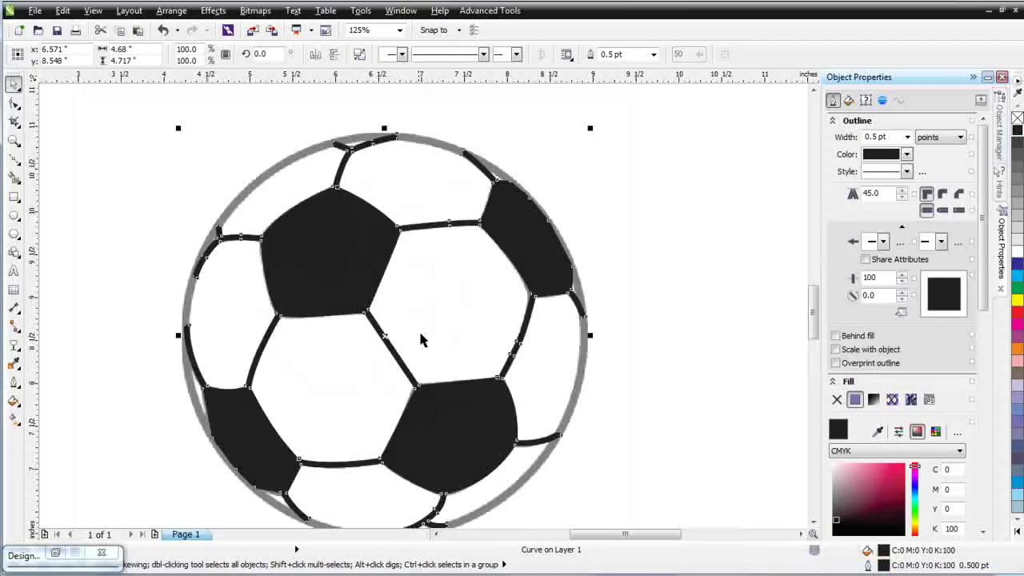
{"action": "scroll", "coordinate": [425, 390], "scroll_direction": "up", "scroll_amount": 1}
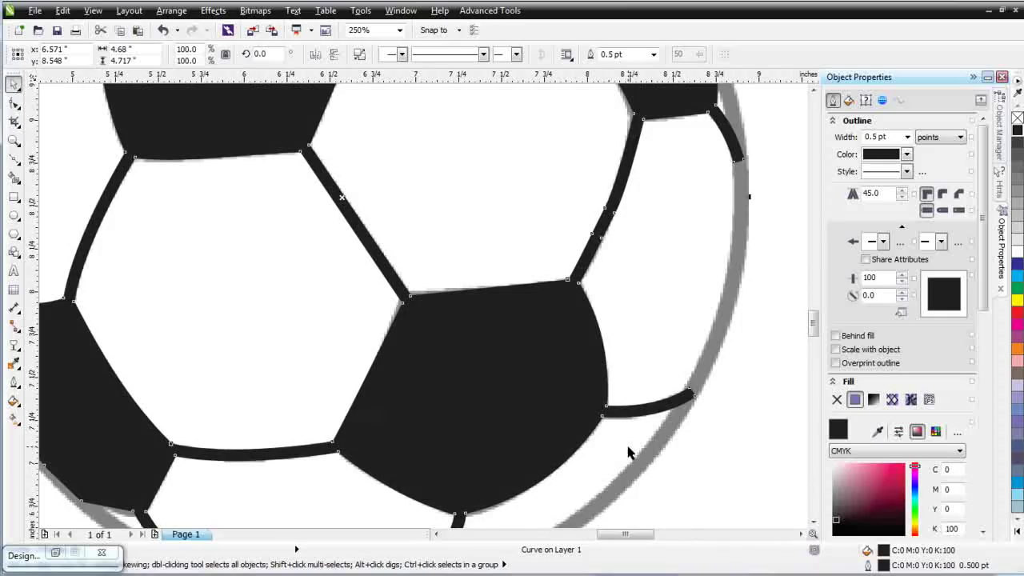
{"action": "key", "text": "F3"}
{"action": "key", "text": "F3"}
{"action": "scroll", "coordinate": [425, 300], "scroll_direction": "up", "scroll_amount": 1}
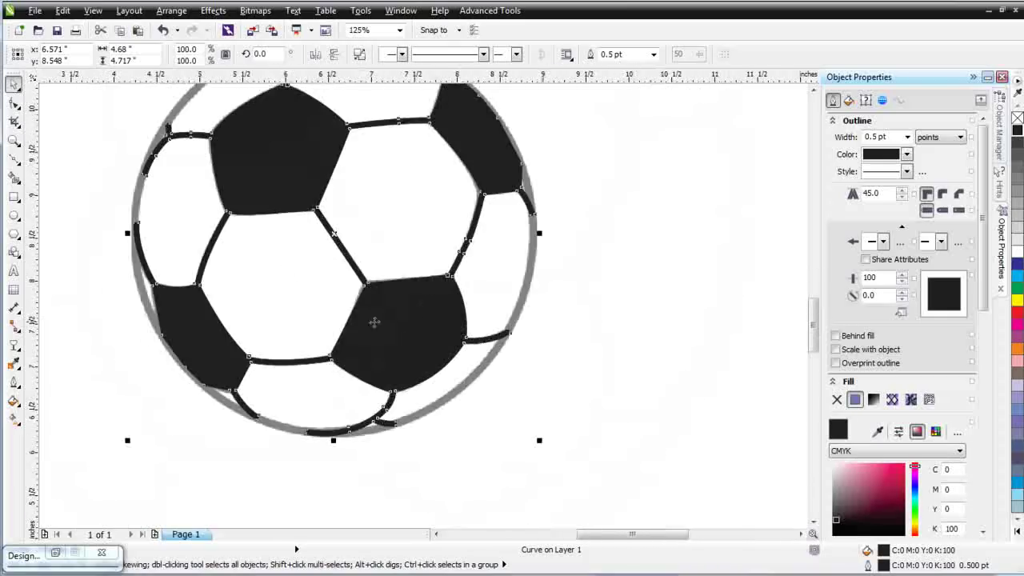
{"action": "left_click", "coordinate": [14, 214]}
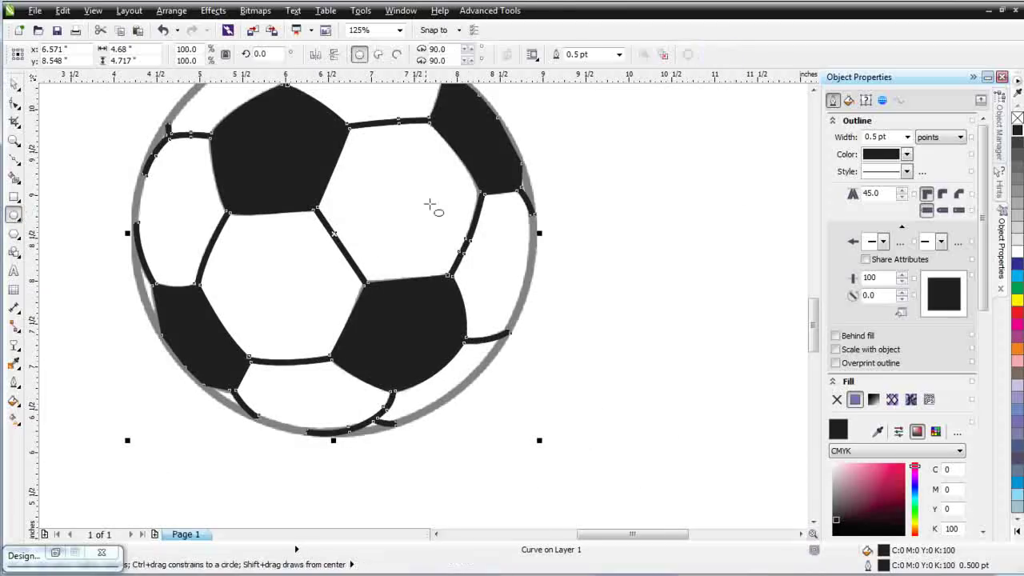
{"action": "key", "text": "F3"}
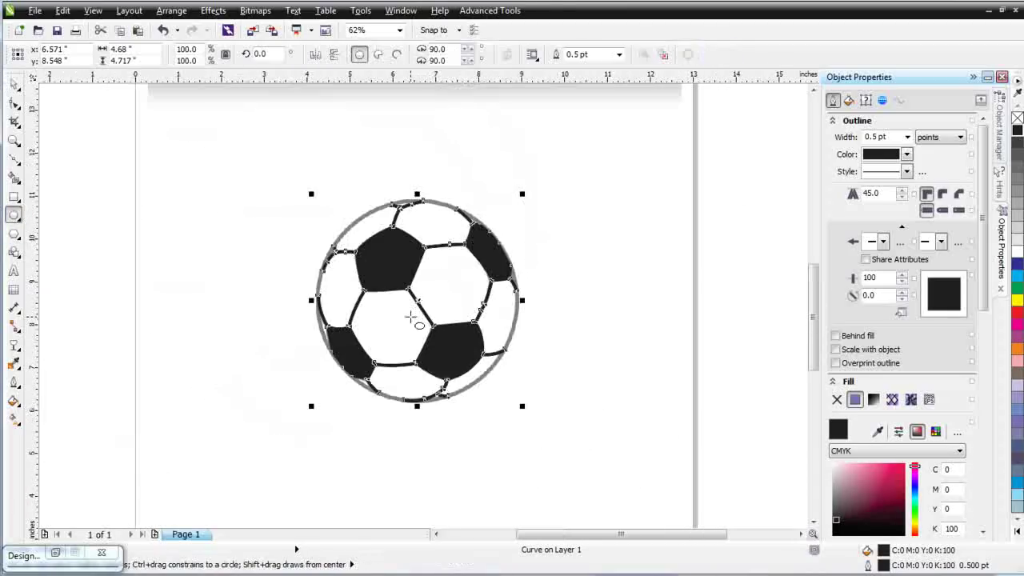
{"action": "left_click_drag", "start_coordinate": [413, 301], "coordinate": [457, 402]}
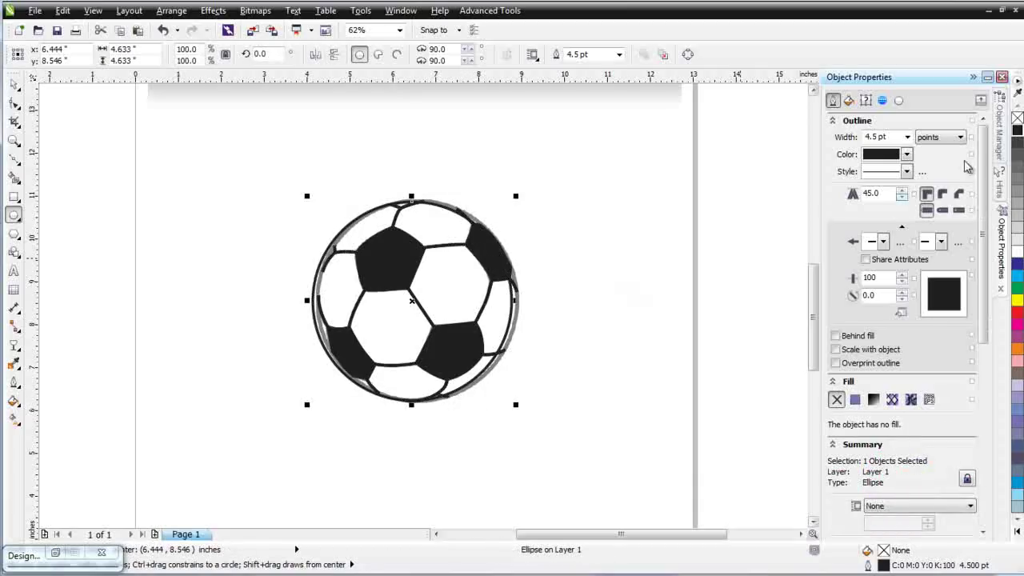
Step: Set the circle's outline width to 8 pt and shift the circle slightly to line up with the ball's outer ring
{"action": "left_click", "coordinate": [908, 138]}
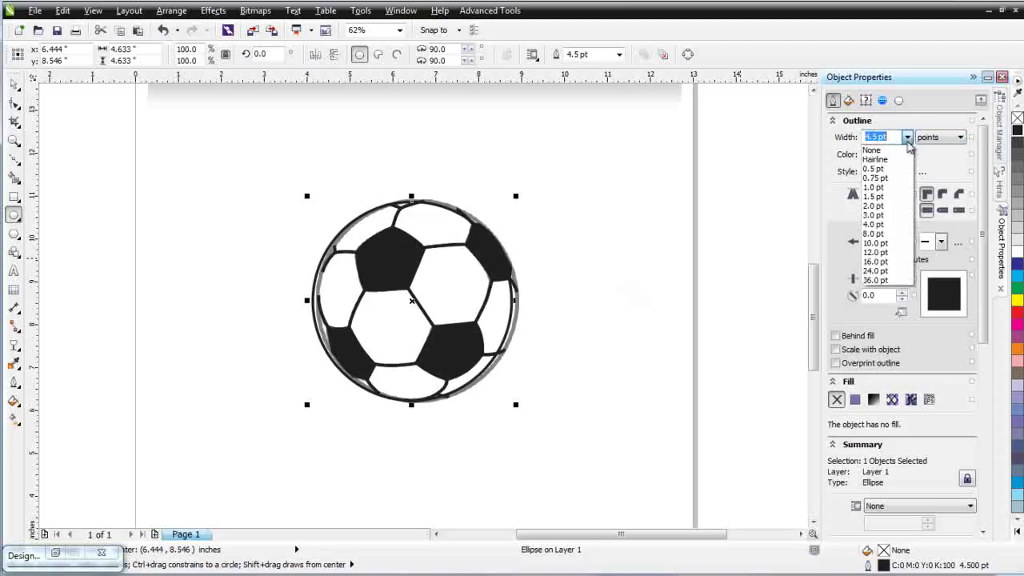
{"action": "left_click", "coordinate": [881, 233]}
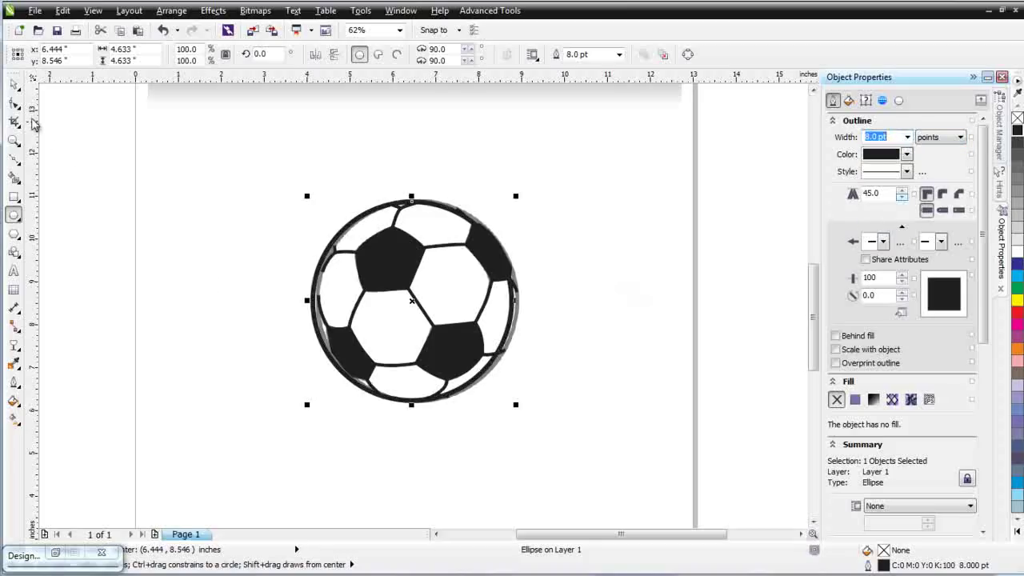
{"action": "left_click", "coordinate": [13, 140]}
{"action": "left_click_drag", "start_coordinate": [247, 184], "coordinate": [525, 370]}
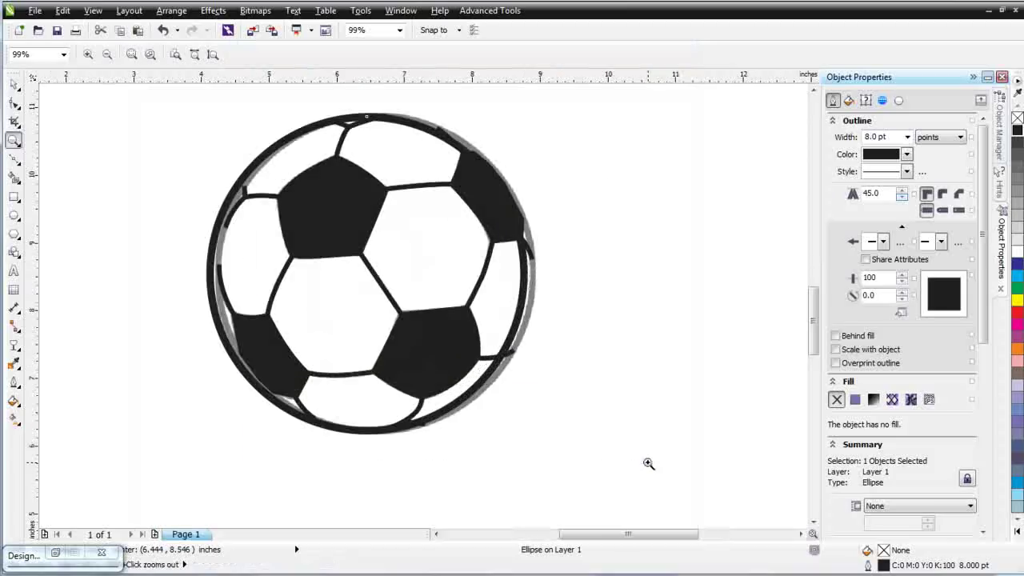
{"action": "left_click", "coordinate": [14, 85]}
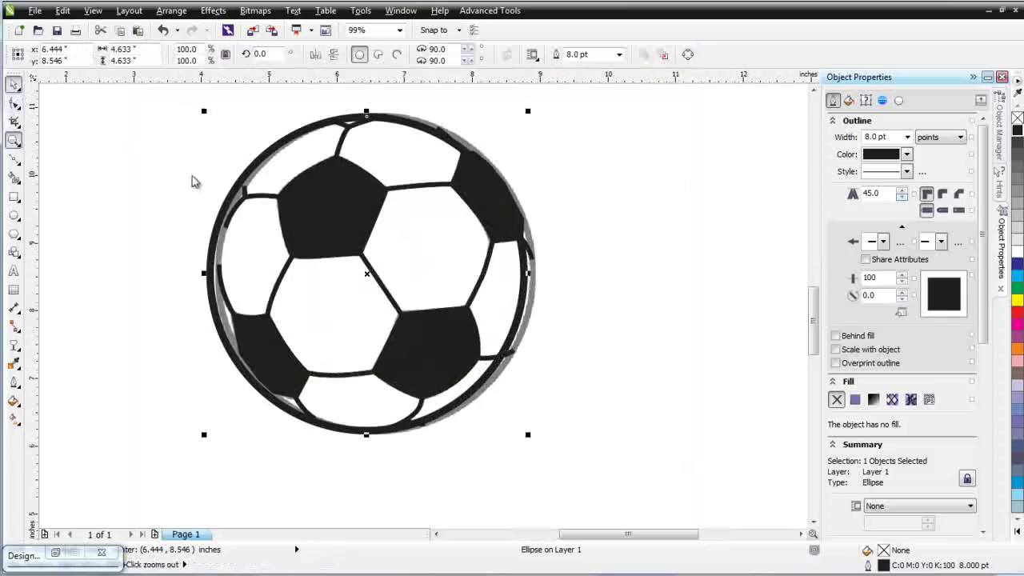
{"action": "left_click_drag", "start_coordinate": [258, 165], "coordinate": [265, 167]}
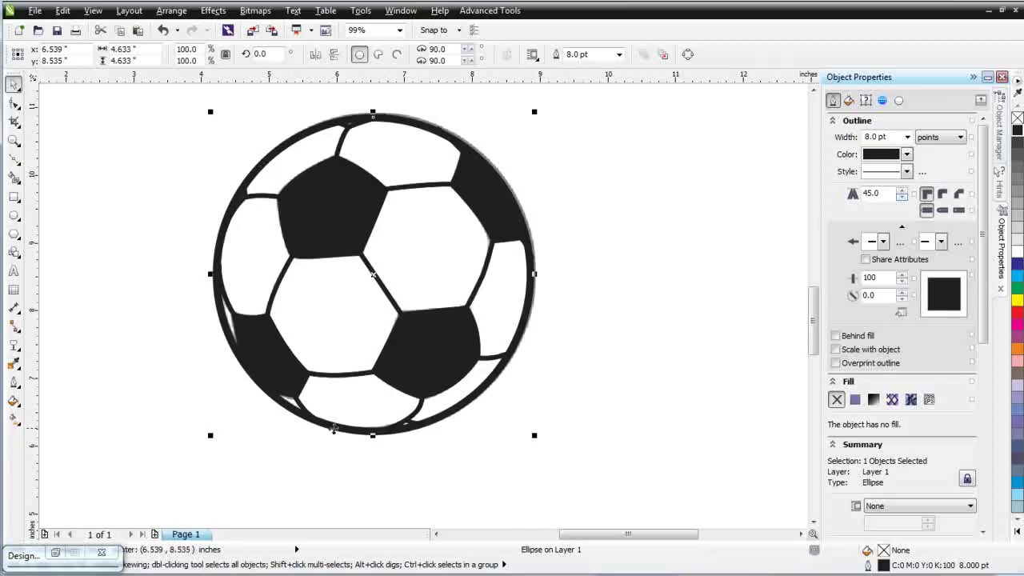
Step: Convert the circle's outline to an object and weld it with the black seams and patches
{"action": "left_click", "coordinate": [171, 10]}
{"action": "left_click", "coordinate": [202, 282]}
{"action": "left_click", "coordinate": [323, 215], "text": "shift"}
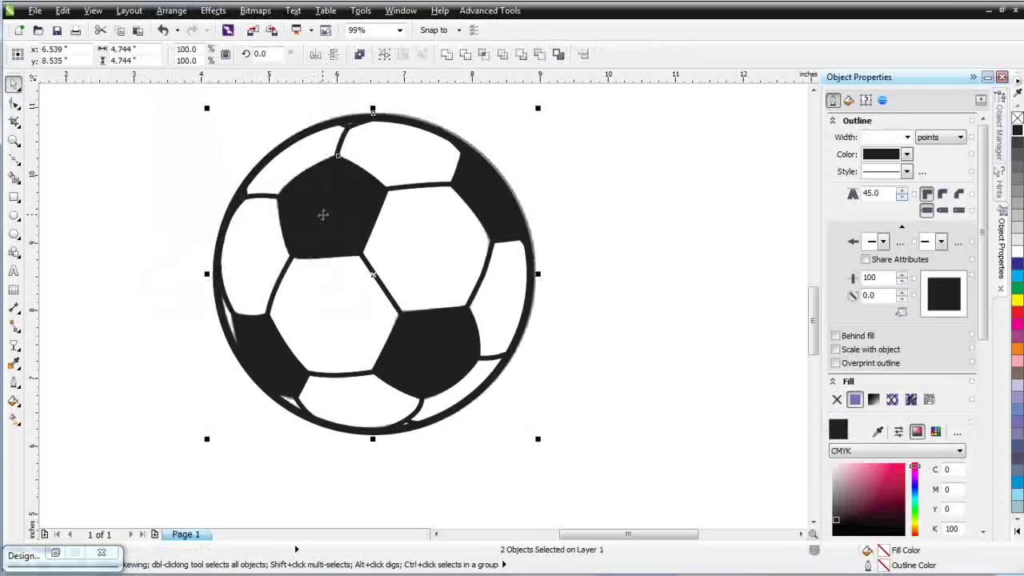
{"action": "left_click", "coordinate": [447, 55]}
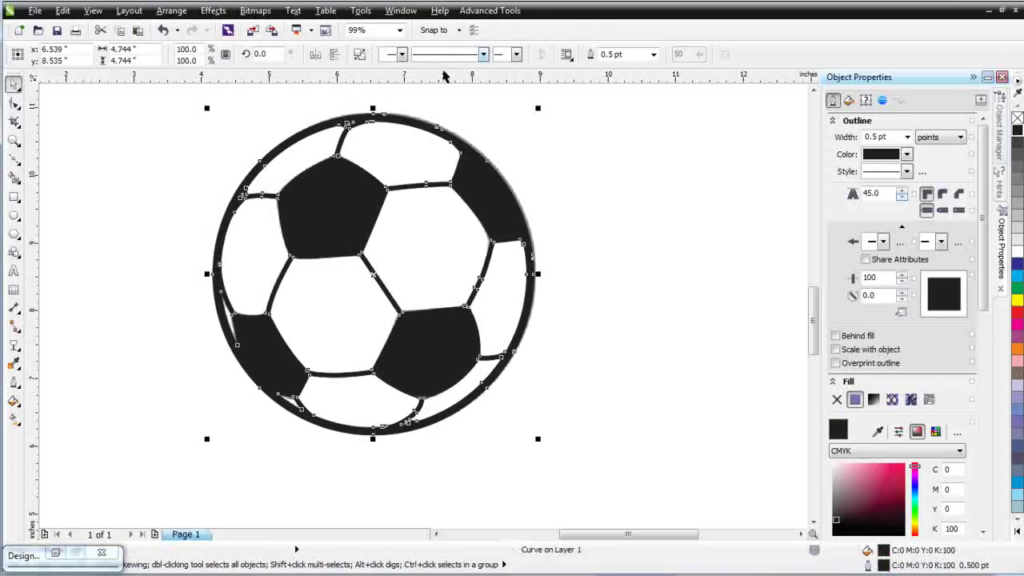
Step: Move the welded soccer ball off the grey bitmap and place it beside it, straddling the page's edge
{"action": "left_click_drag", "start_coordinate": [341, 219], "coordinate": [489, 319]}
{"action": "scroll", "coordinate": [617, 318], "scroll_direction": "down", "scroll_amount": 2}
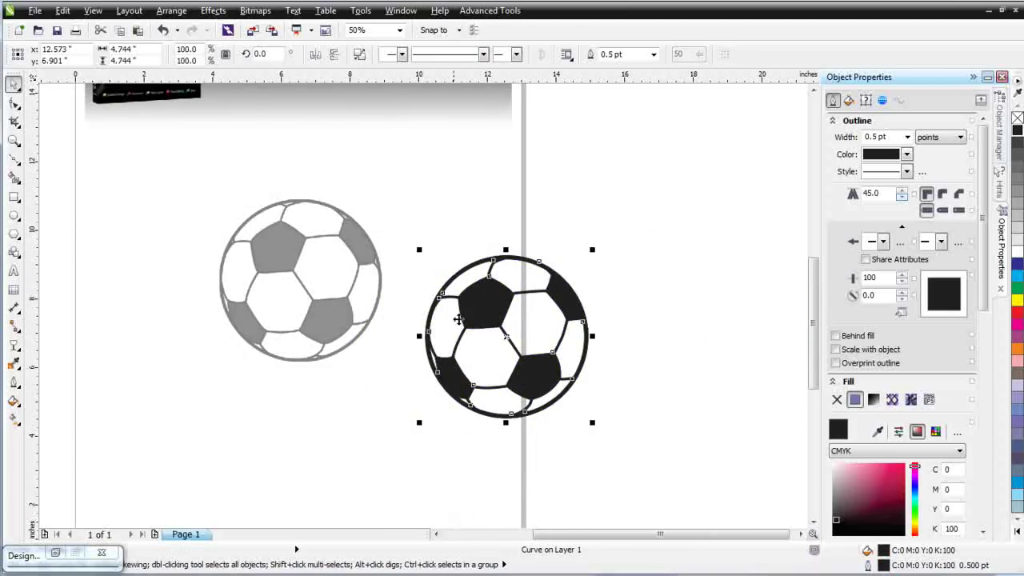
{"action": "left_click_drag", "start_coordinate": [528, 372], "coordinate": [518, 313]}
Step: Break the welded ball curve apart into separate objects and clear the selection
{"action": "right_click", "coordinate": [519, 314]}
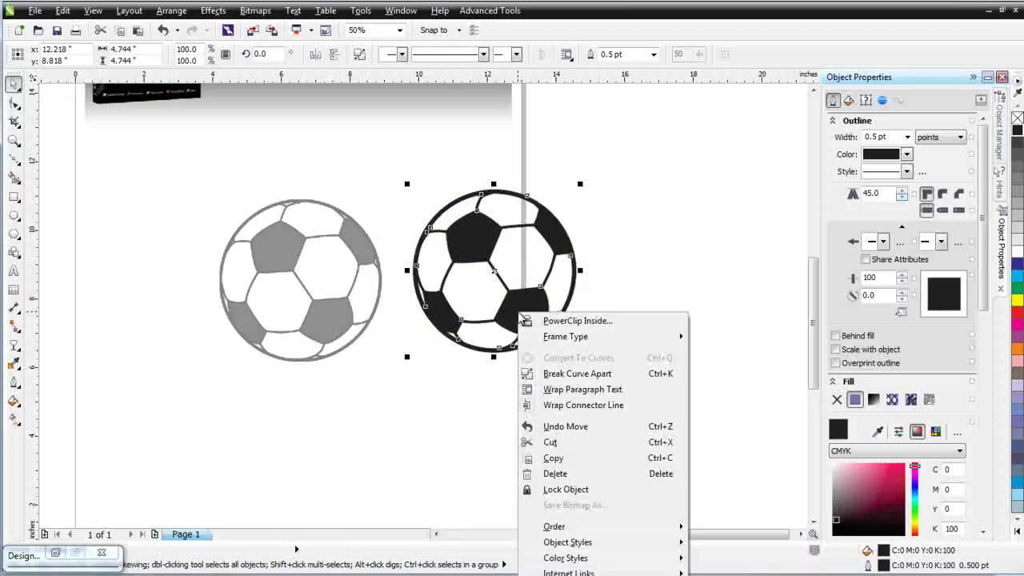
{"action": "left_click", "coordinate": [572, 374]}
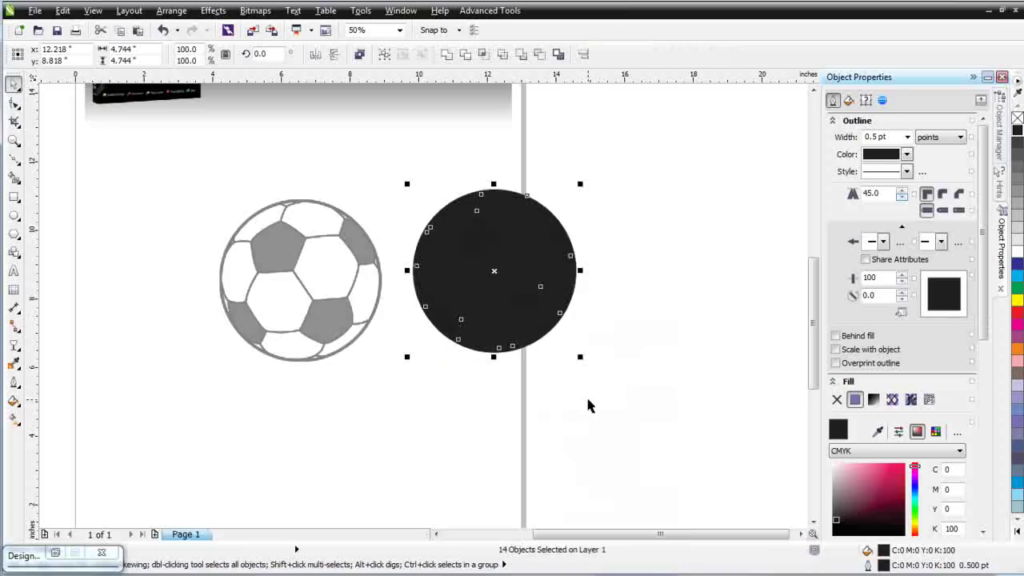
{"action": "left_click", "coordinate": [586, 396]}
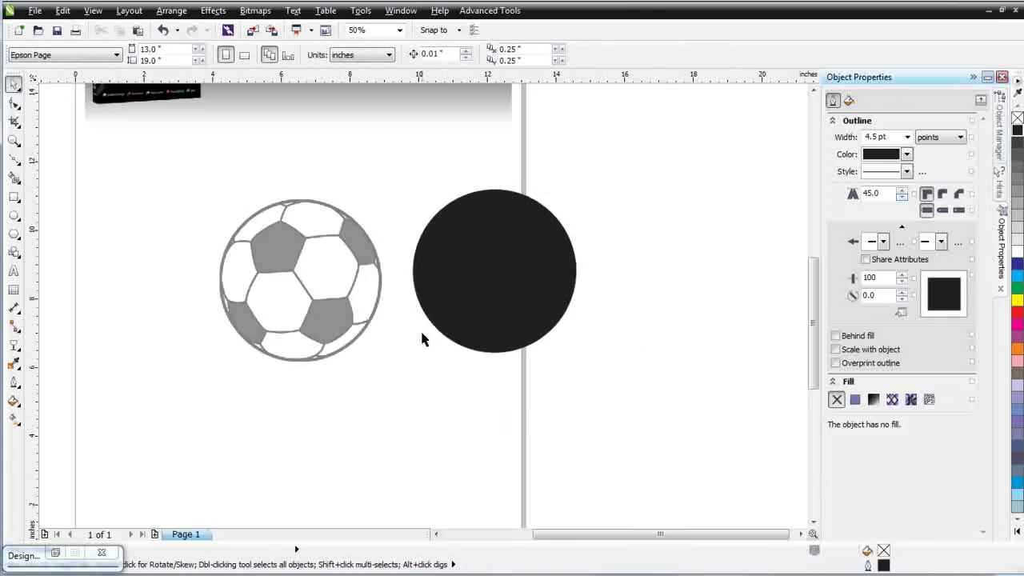
Step: Show the drawing in wireframe view and fill all separated ball pieces except the outer circle with white
{"action": "left_click", "coordinate": [94, 12]}
{"action": "left_click", "coordinate": [112, 42]}
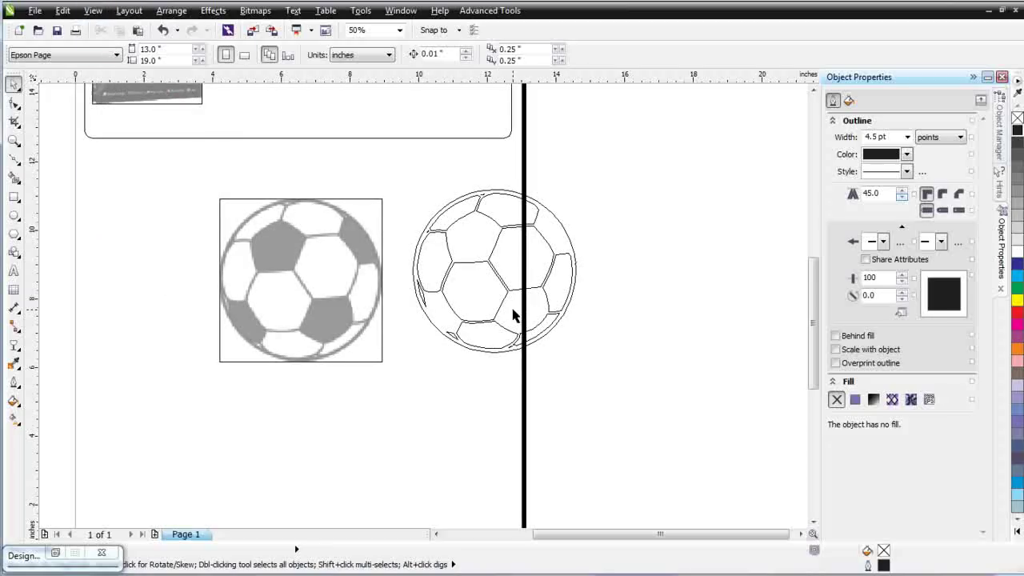
{"action": "left_click", "coordinate": [431, 325]}
{"action": "left_click_drag", "start_coordinate": [389, 164], "coordinate": [640, 406]}
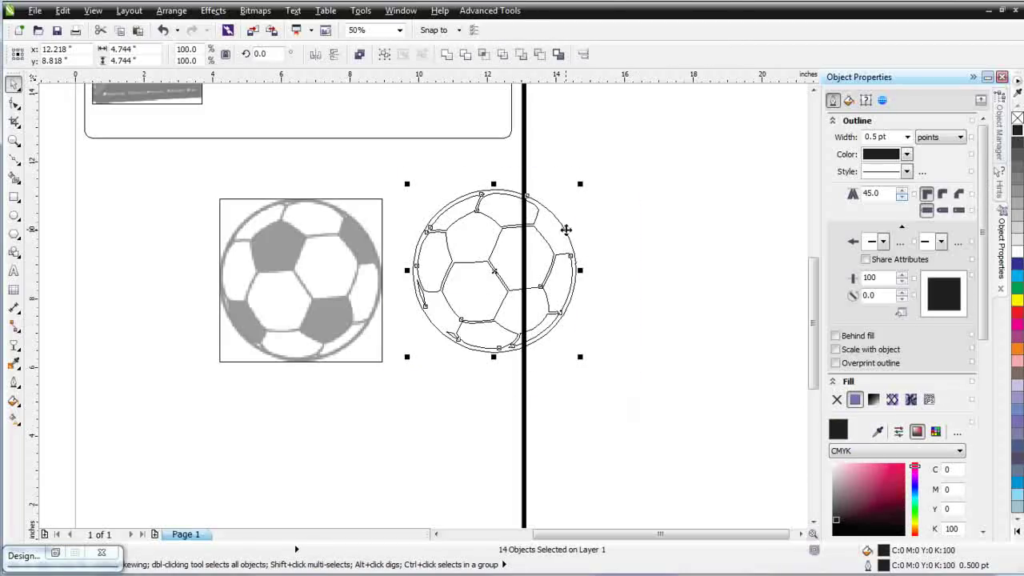
{"action": "left_click", "coordinate": [566, 230], "text": "shift"}
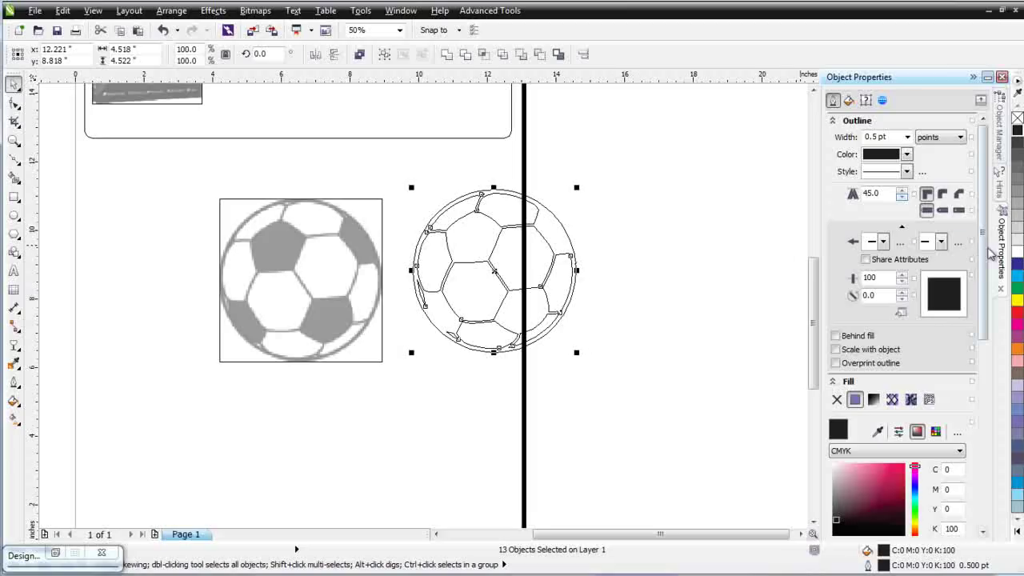
{"action": "left_click", "coordinate": [1018, 253]}
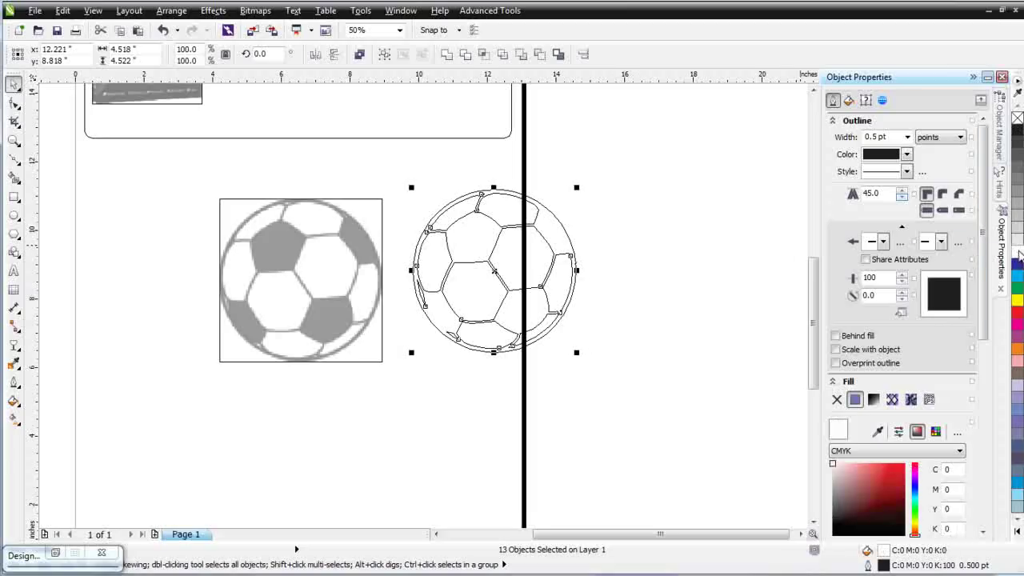
Step: Return from wireframe to the full-colour view and combine the selected white ball pieces into a single curve
{"action": "left_click", "coordinate": [104, 16]}
{"action": "left_click", "coordinate": [110, 74]}
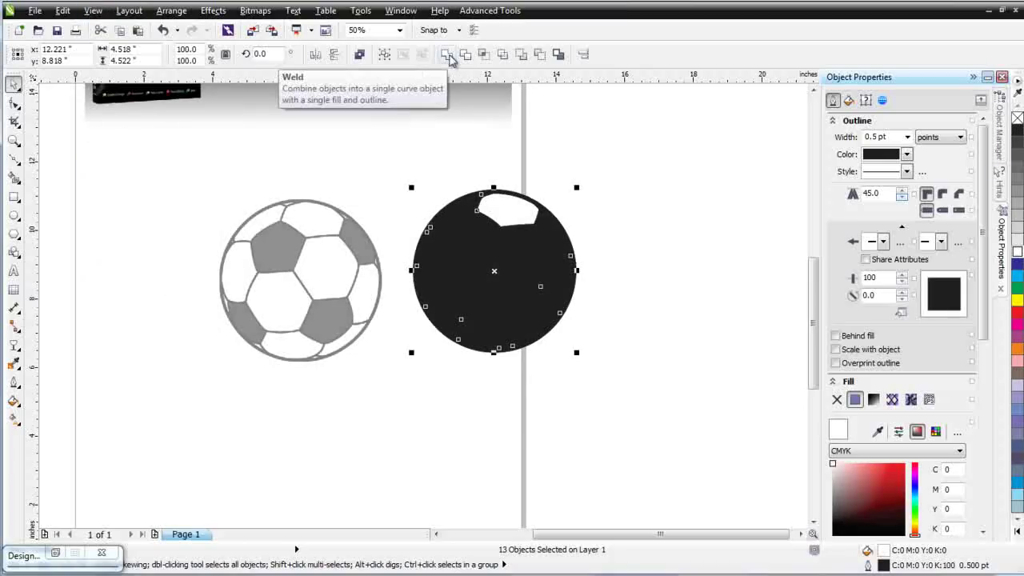
{"action": "left_click", "coordinate": [359, 54]}
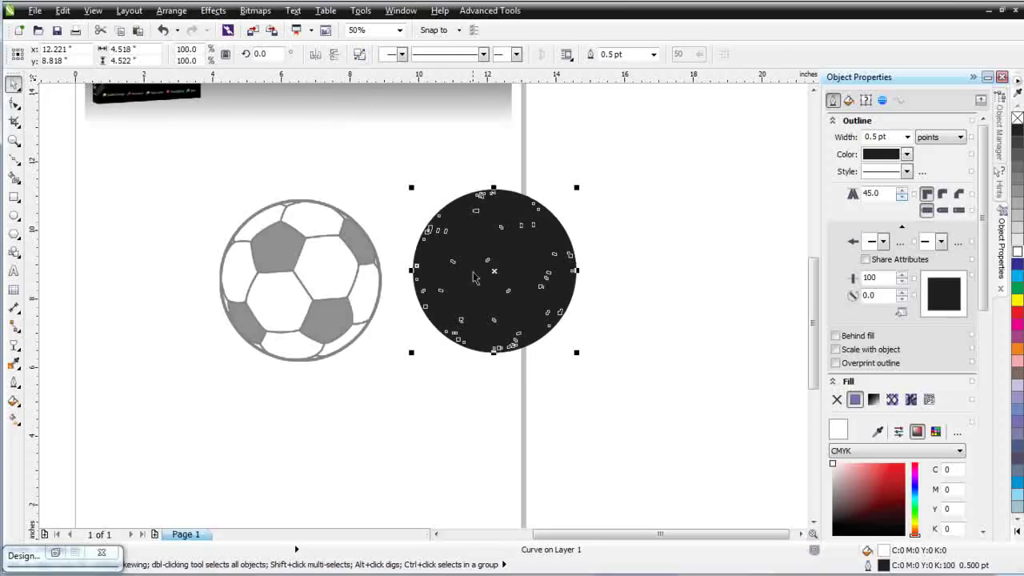
Step: Send the solid black outer circle to the back of the page, behind the combined white panels
{"action": "right_click", "coordinate": [495, 270]}
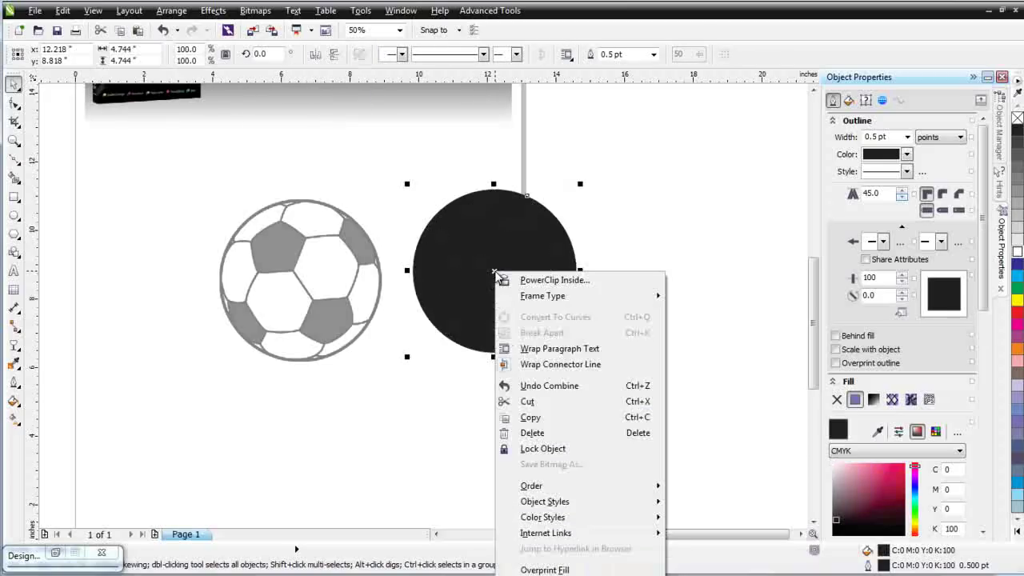
{"action": "left_click", "coordinate": [628, 232]}
{"action": "left_click", "coordinate": [585, 271]}
{"action": "left_click", "coordinate": [494, 271]}
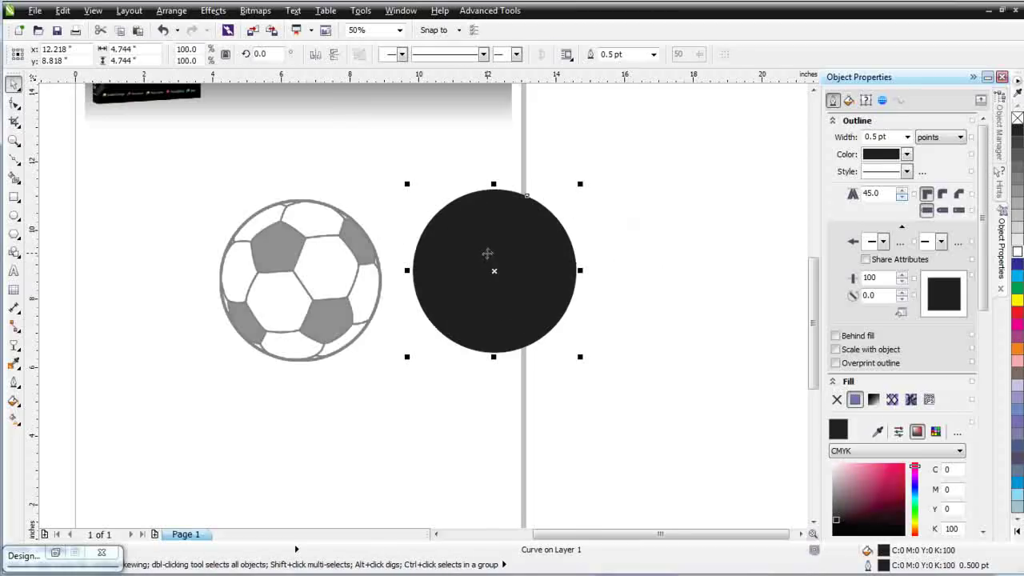
{"action": "right_click", "coordinate": [487, 254]}
{"action": "mouse_move", "coordinate": [640, 473]}
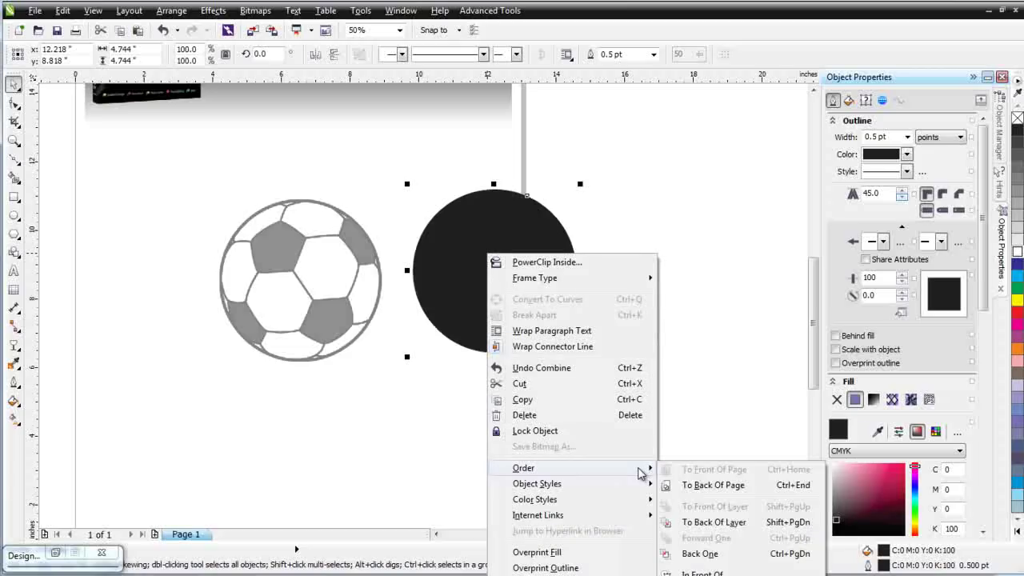
{"action": "left_click", "coordinate": [685, 485]}
{"action": "left_click", "coordinate": [604, 381]}
Step: Move the combined white panels partly off the black circle, and undo the move
{"action": "left_click", "coordinate": [511, 278]}
{"action": "left_click_drag", "start_coordinate": [469, 283], "coordinate": [578, 311]}
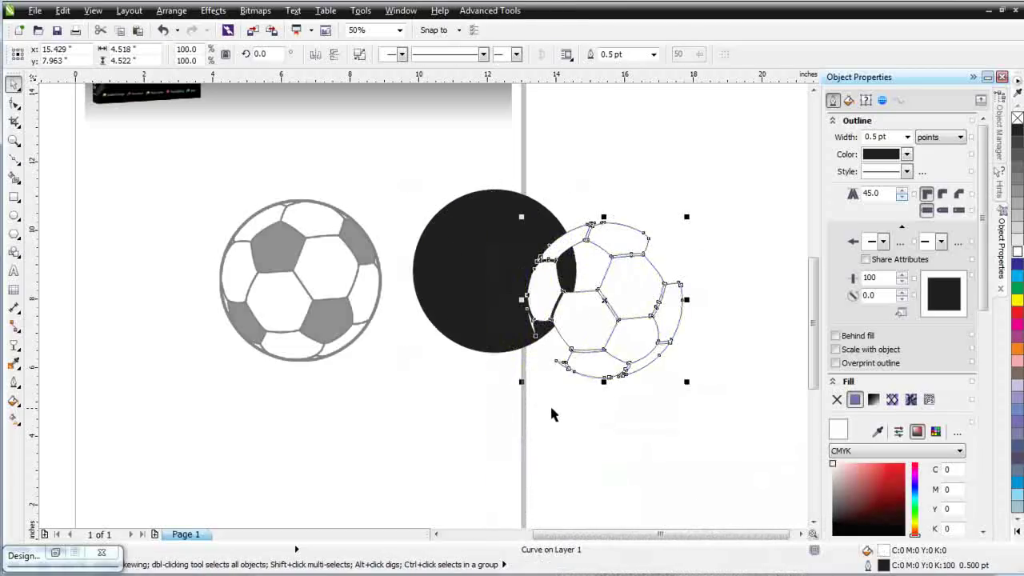
{"action": "left_click_drag", "start_coordinate": [551, 414], "coordinate": [552, 414]}
{"action": "key", "text": "ctrl+z"}
Step: Select the black circle together with the white panels and move the whole ball level with the grey bitmap
{"action": "left_click_drag", "start_coordinate": [651, 165], "coordinate": [384, 403]}
{"action": "left_click_drag", "start_coordinate": [537, 270], "coordinate": [514, 305]}
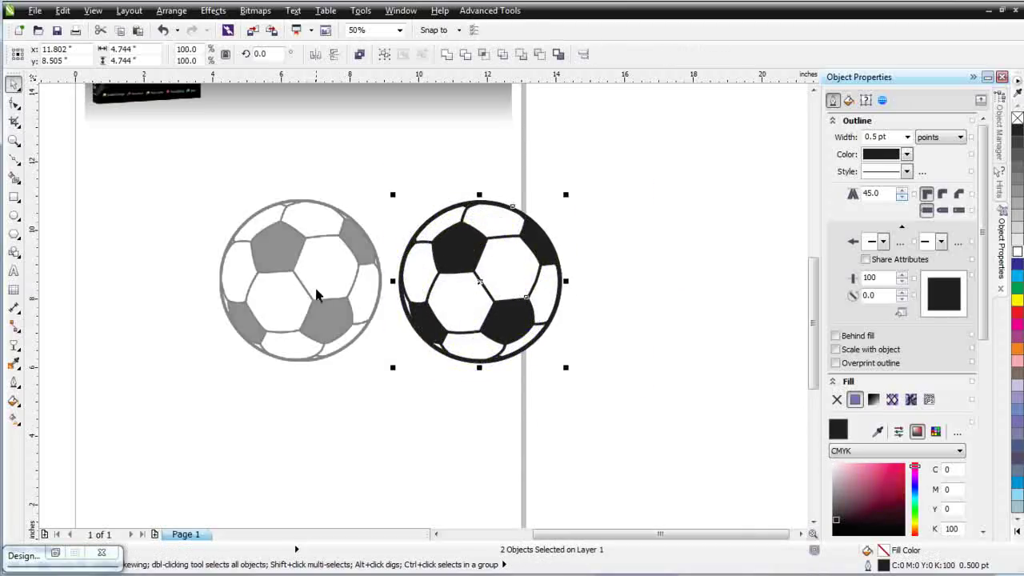